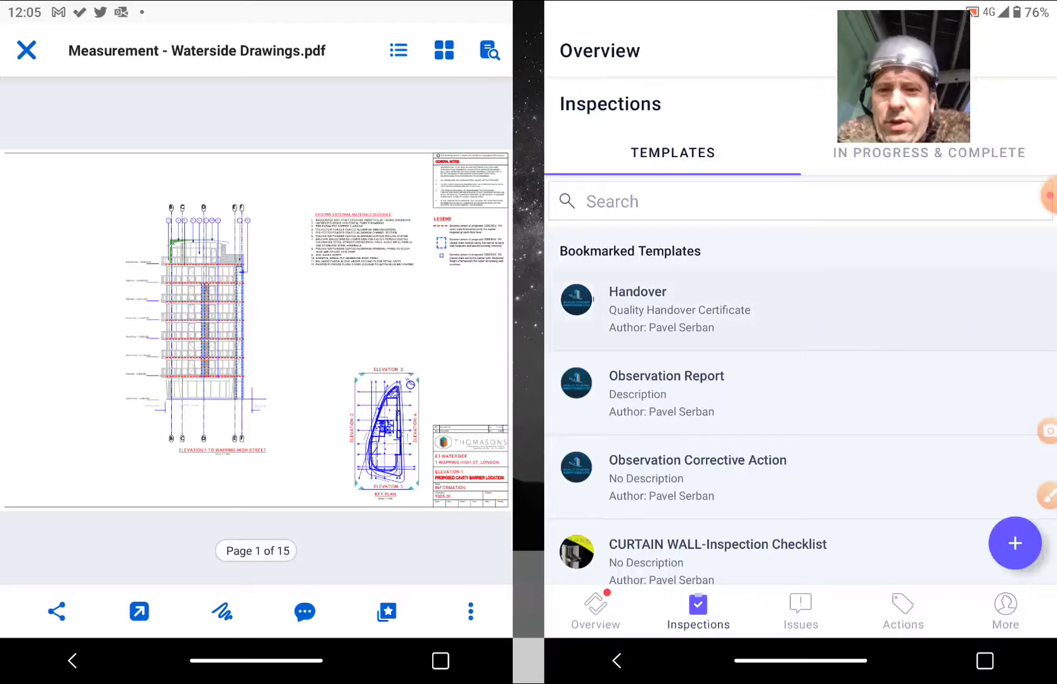
# - Start a new inspection from the bookmarked Handover template
pyautogui.click(660, 309)
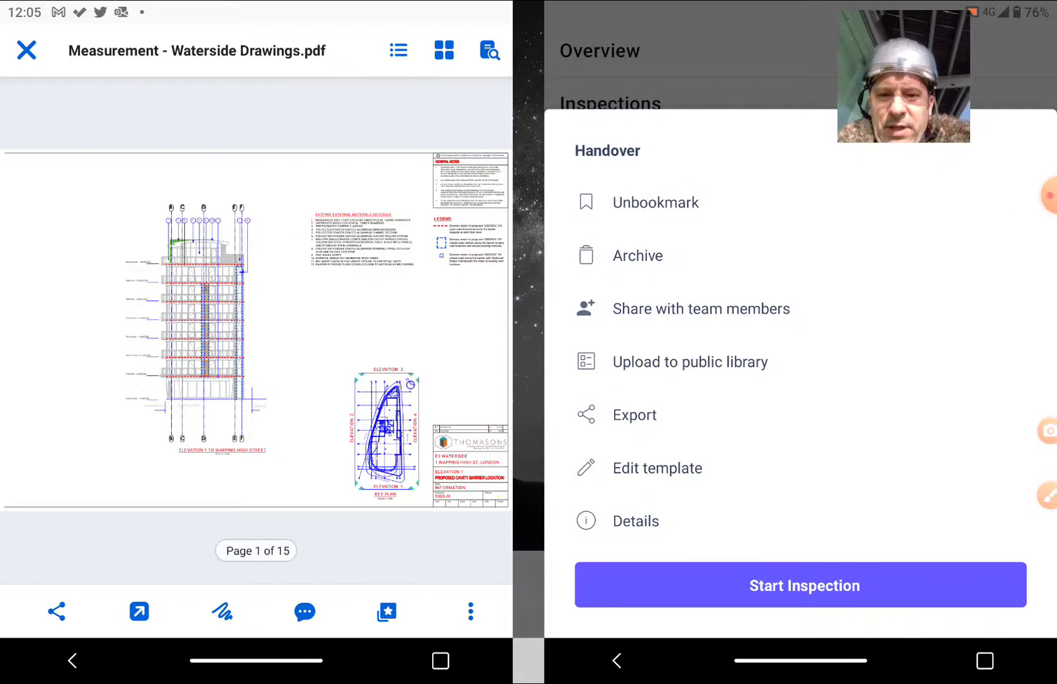
pyautogui.click(800, 585)
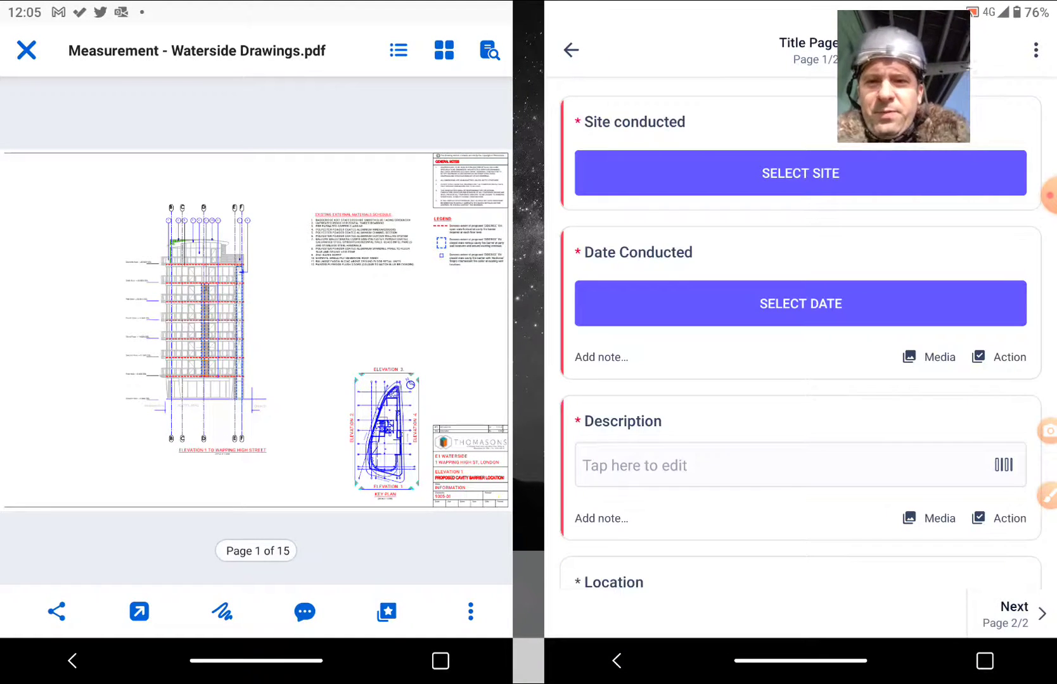
# - Set the site to E1 Waterside, Wapping High St, London and the date to Feb 1, 2022 12:05
pyautogui.click(800, 173)
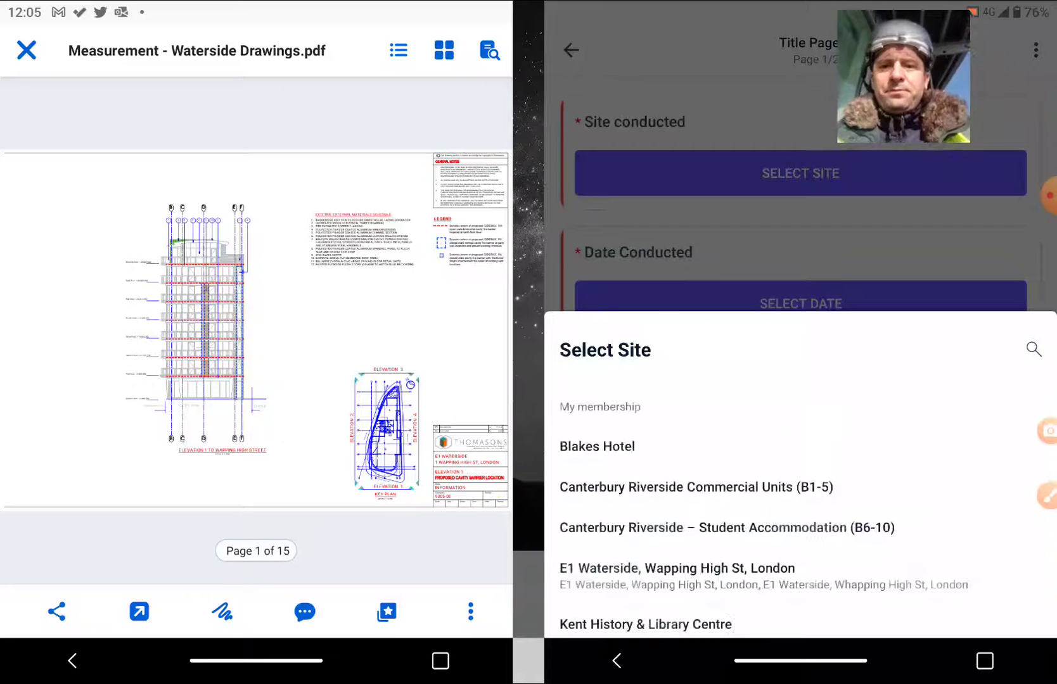
pyautogui.moveTo(793, 371)
pyautogui.mouseDown()
pyautogui.moveTo(793, 227)
pyautogui.moveTo(793, 513)
pyautogui.moveTo(792, 248)
pyautogui.mouseUp()
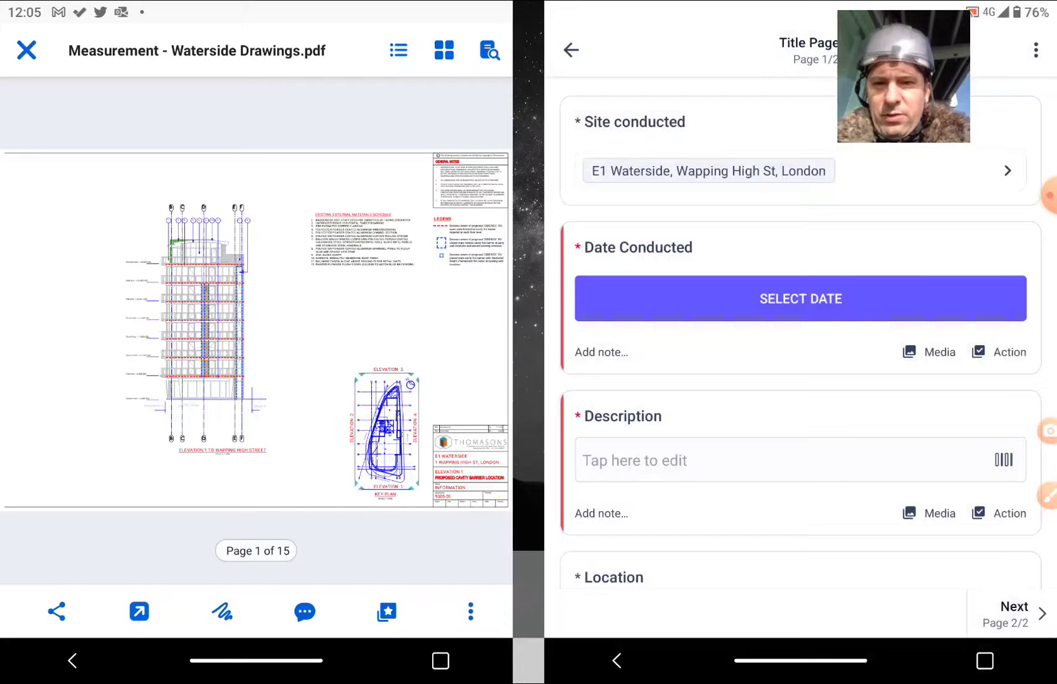
pyautogui.click(800, 298)
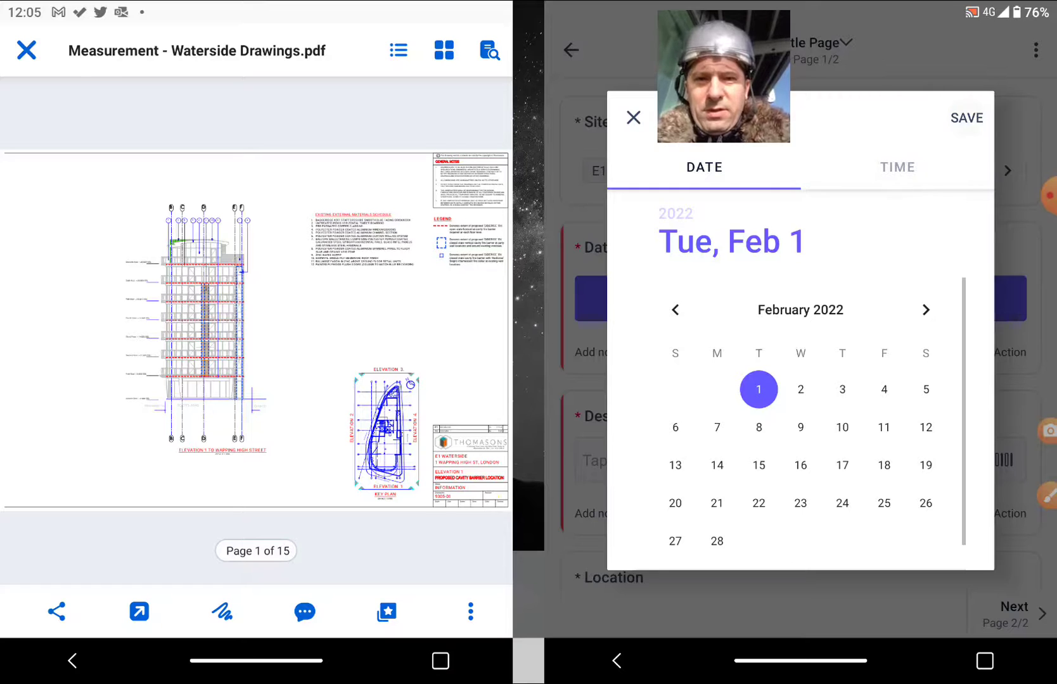
pyautogui.click(966, 117)
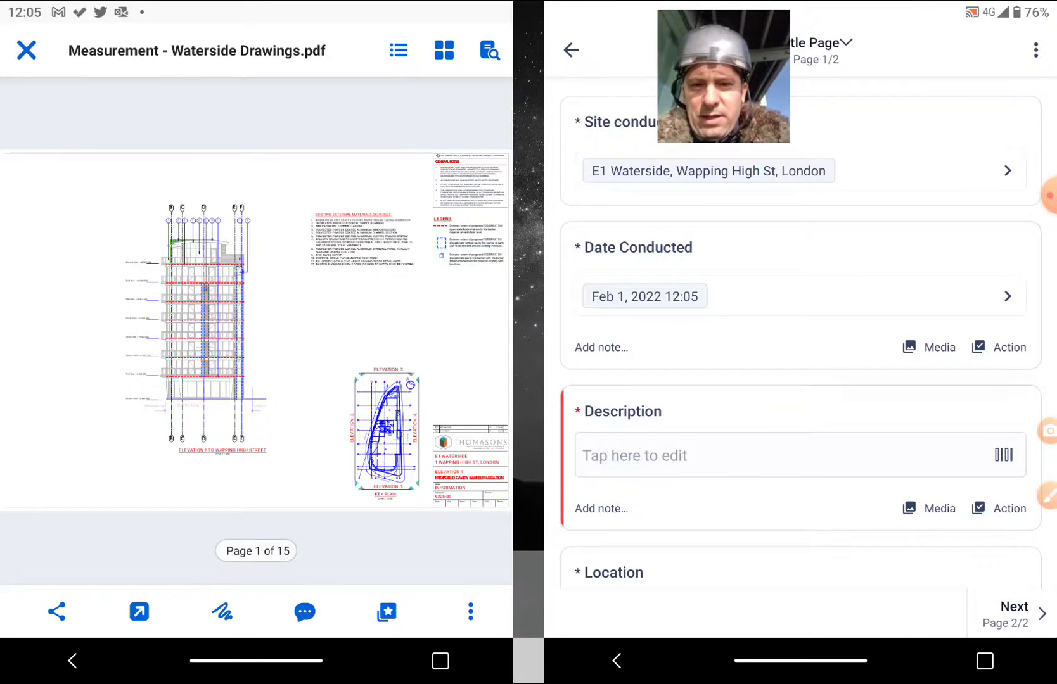
pyautogui.click(635, 456)
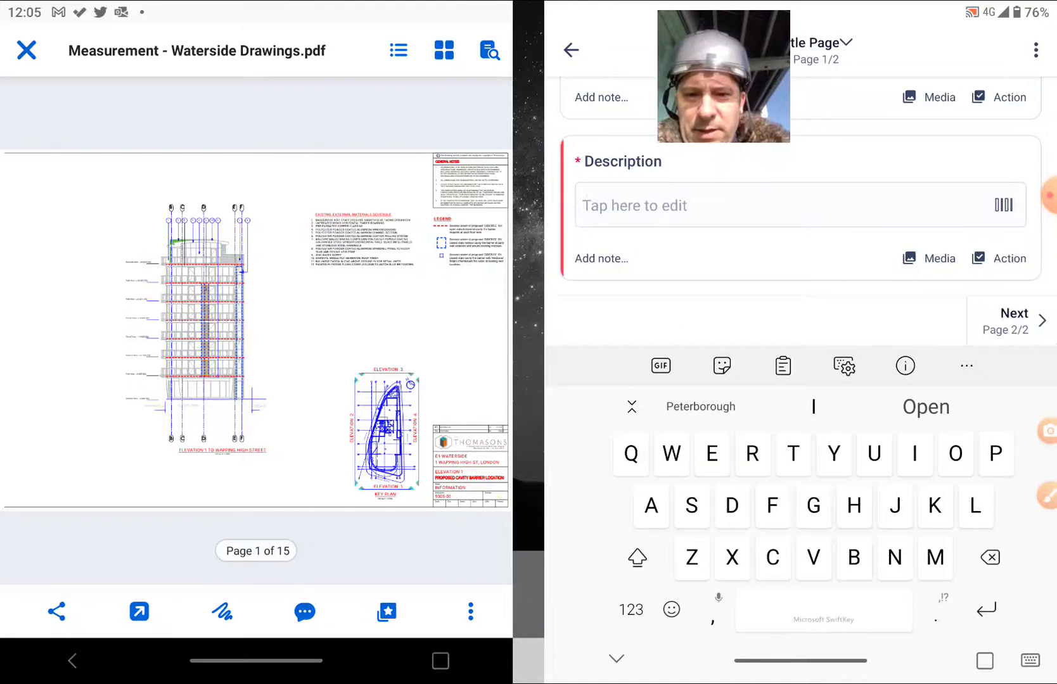
pyautogui.write('S')
# - Enter the description 'Waterside E1 Wapping Aluminium Decking Level 4'
pyautogui.press('BackSpace')
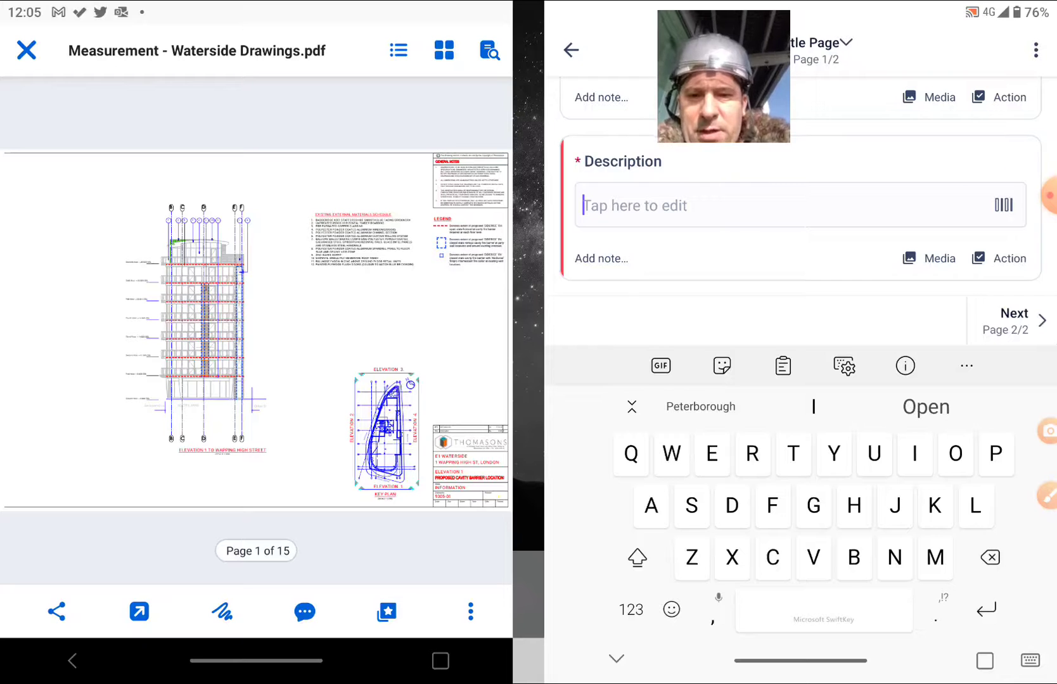
pyautogui.write('Water')
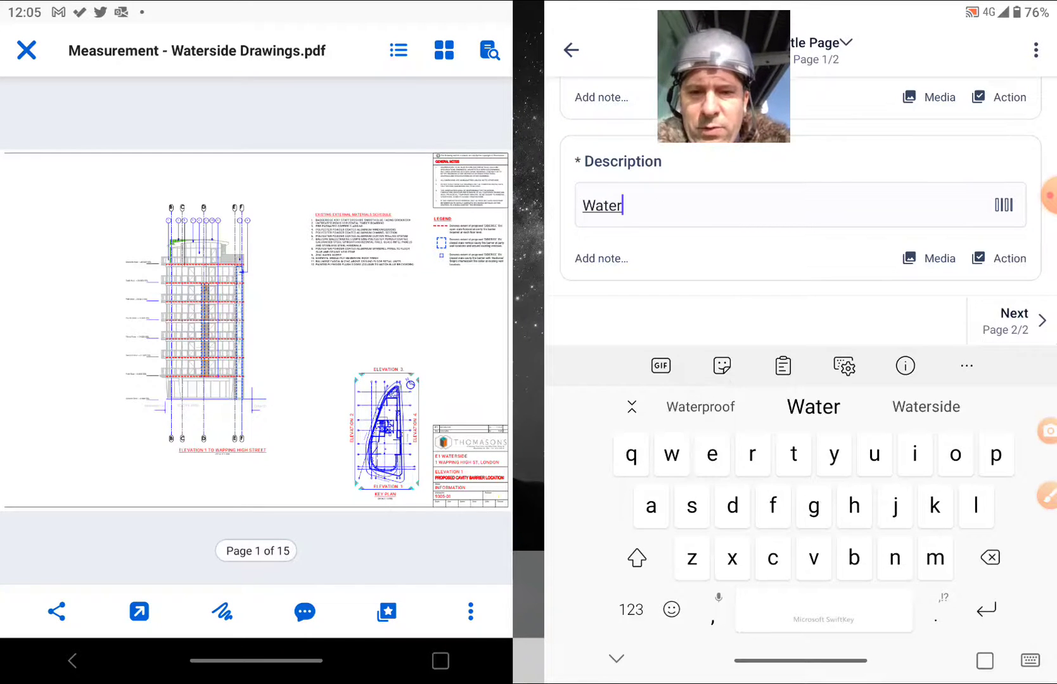
pyautogui.write('side ')
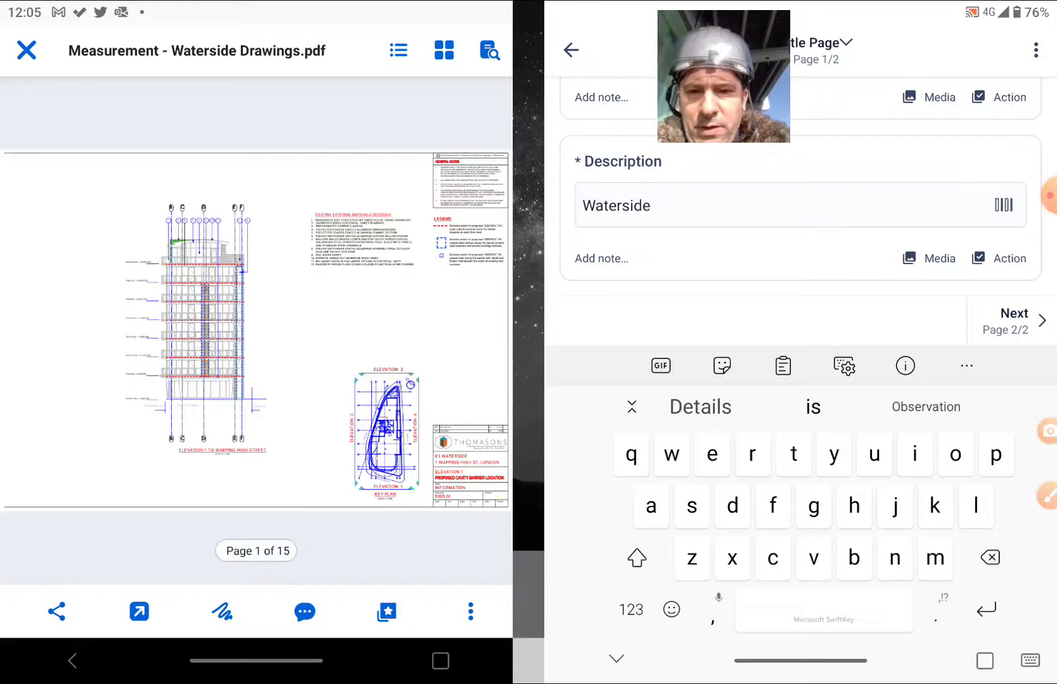
pyautogui.write('E1')
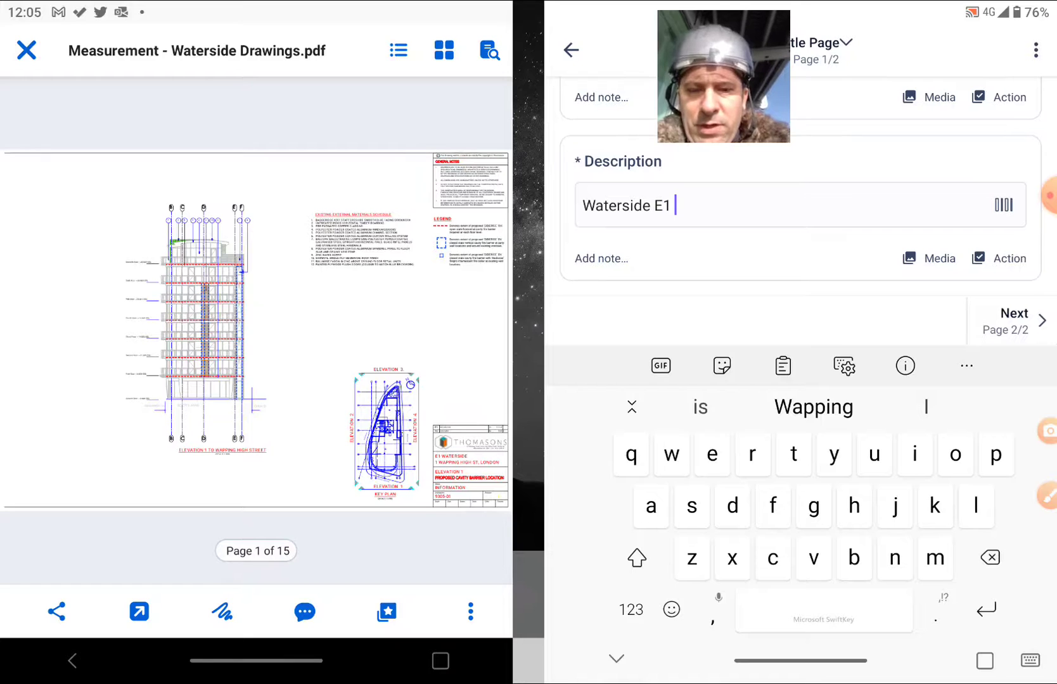
pyautogui.write(' Wapping A')
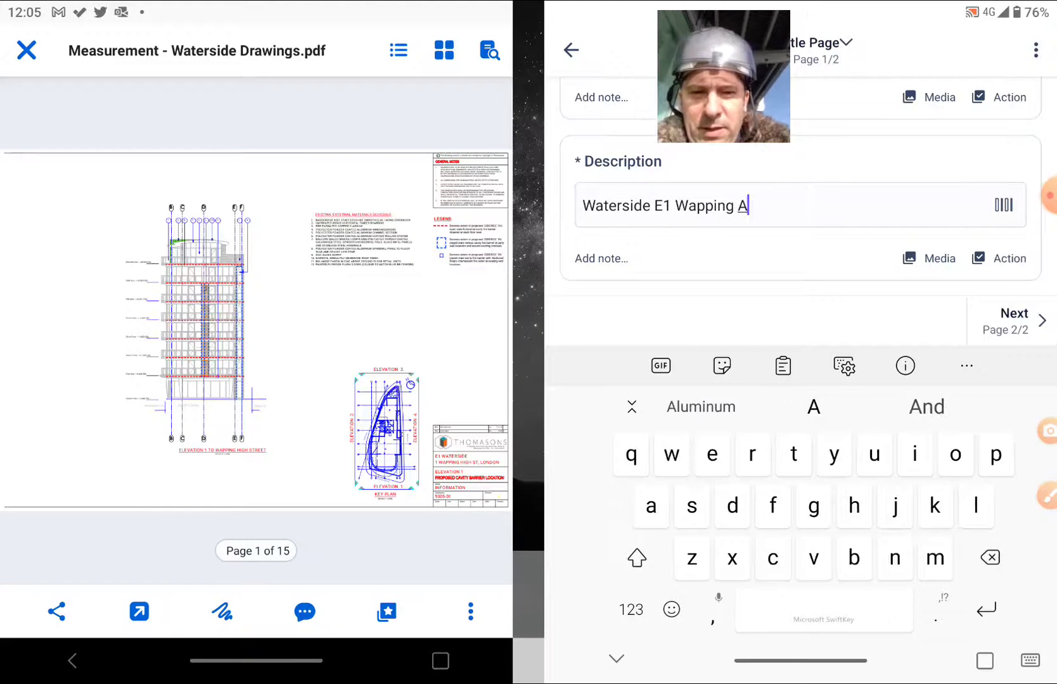
pyautogui.write('luminium ')
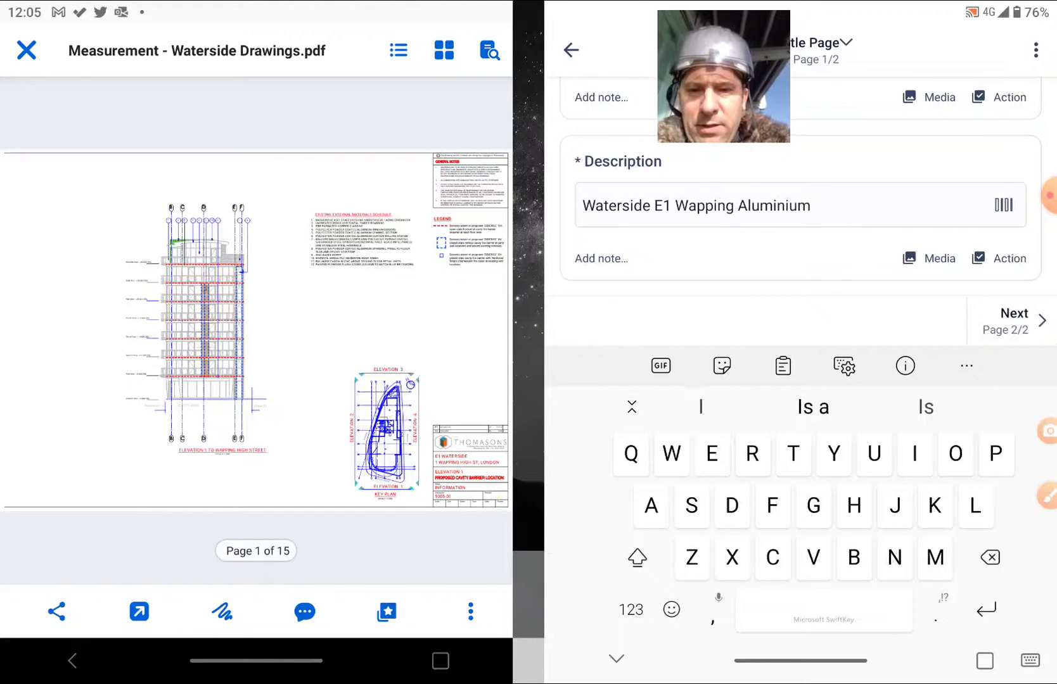
pyautogui.write('Decking')
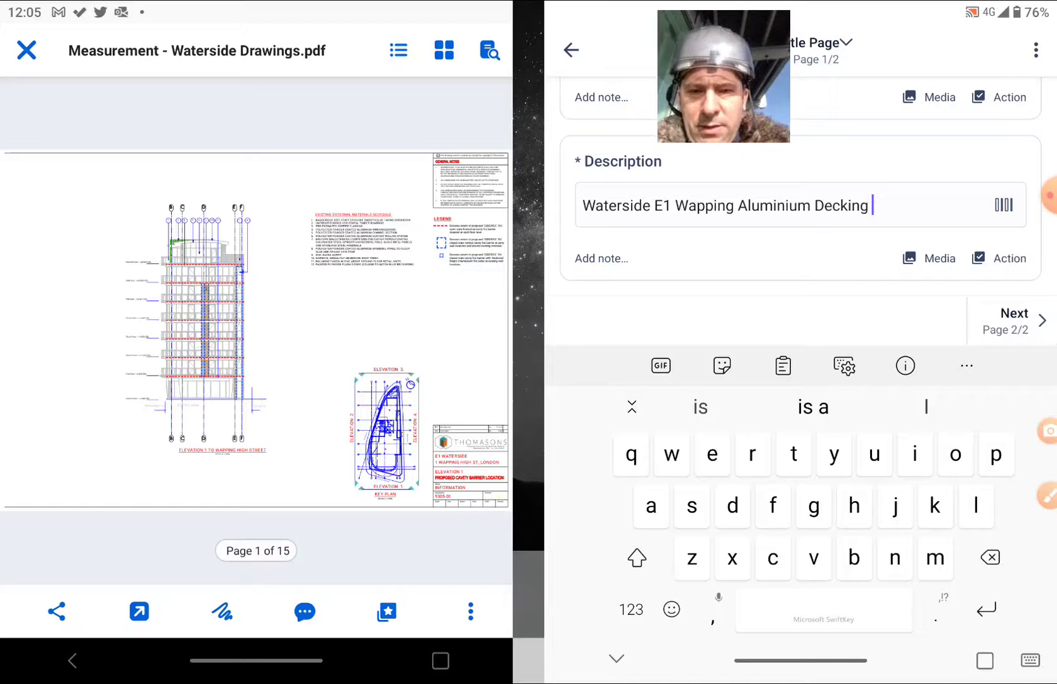
pyautogui.press('shift')
pyautogui.write('Le')
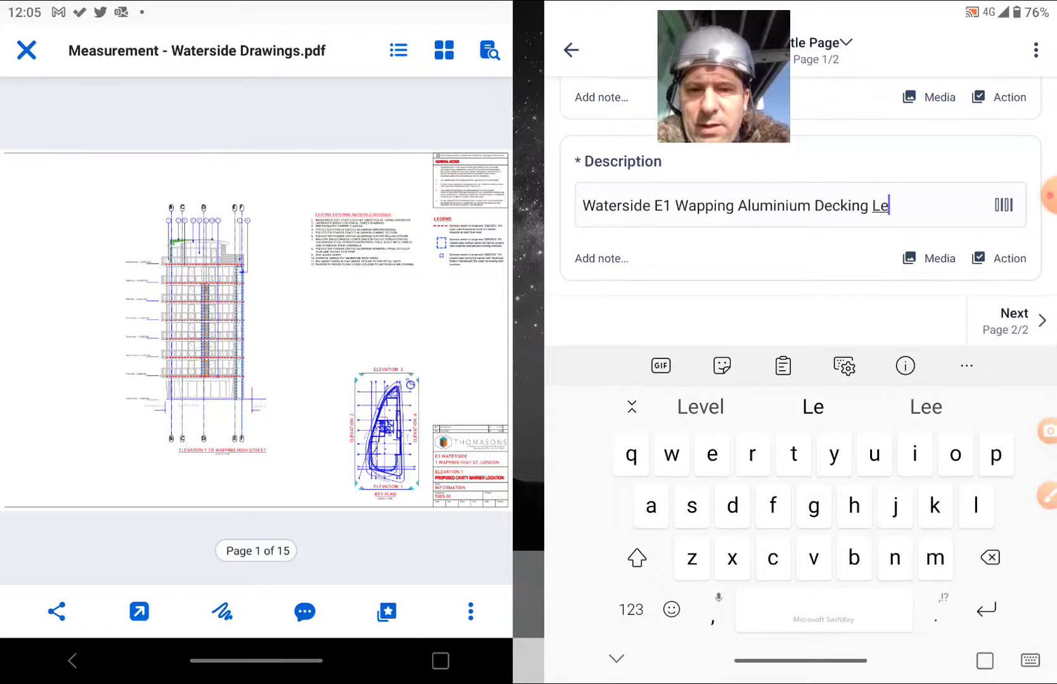
pyautogui.write('vel')
pyautogui.click(631, 608)
pyautogui.write('4')
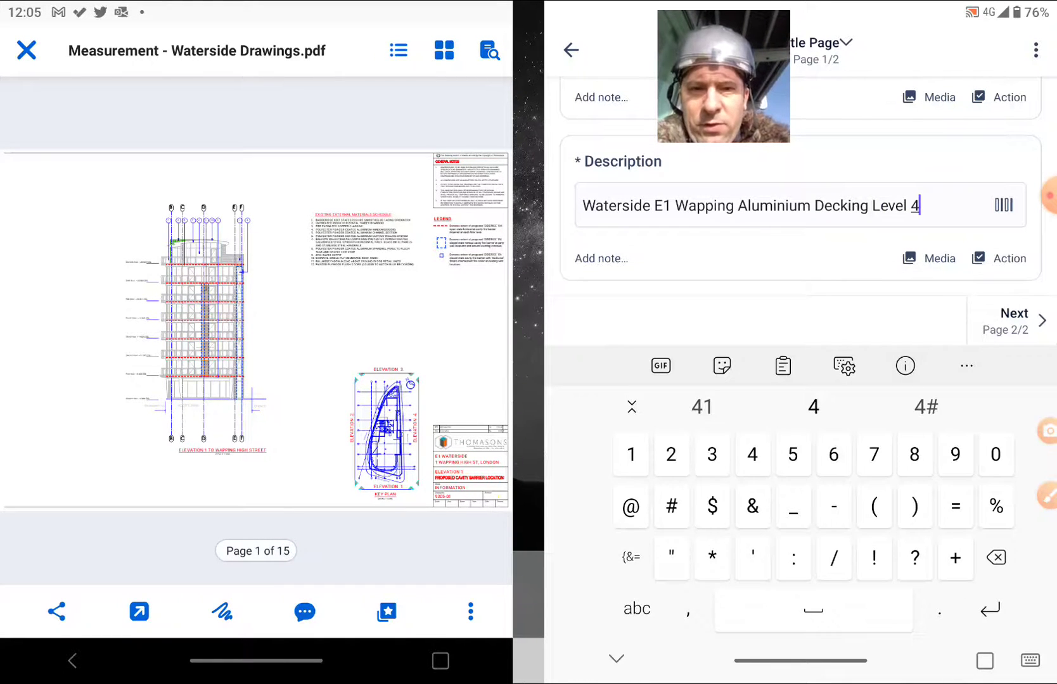
pyautogui.click(930, 258)
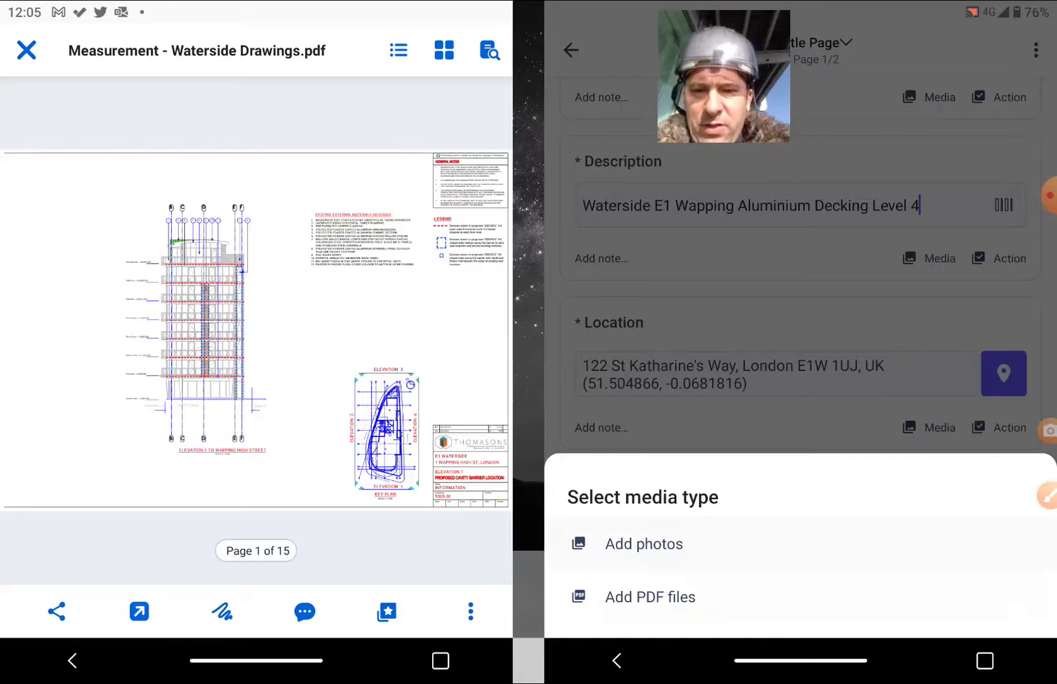
# - Select the scaffolded building photo and the drawing from the gallery
pyautogui.click(644, 543)
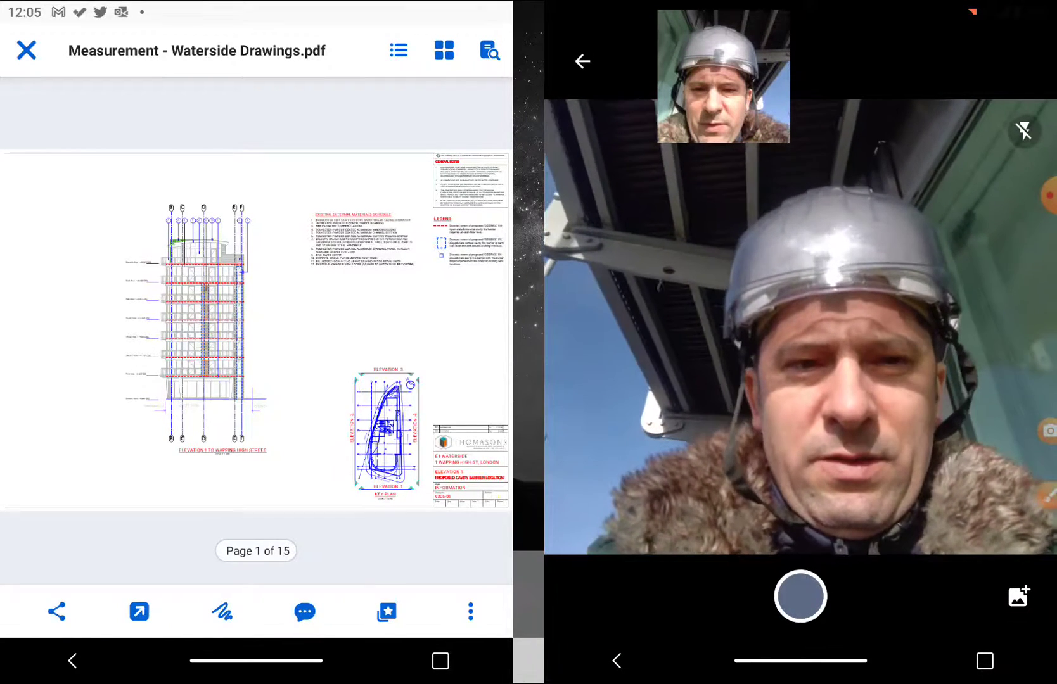
pyautogui.click(1018, 595)
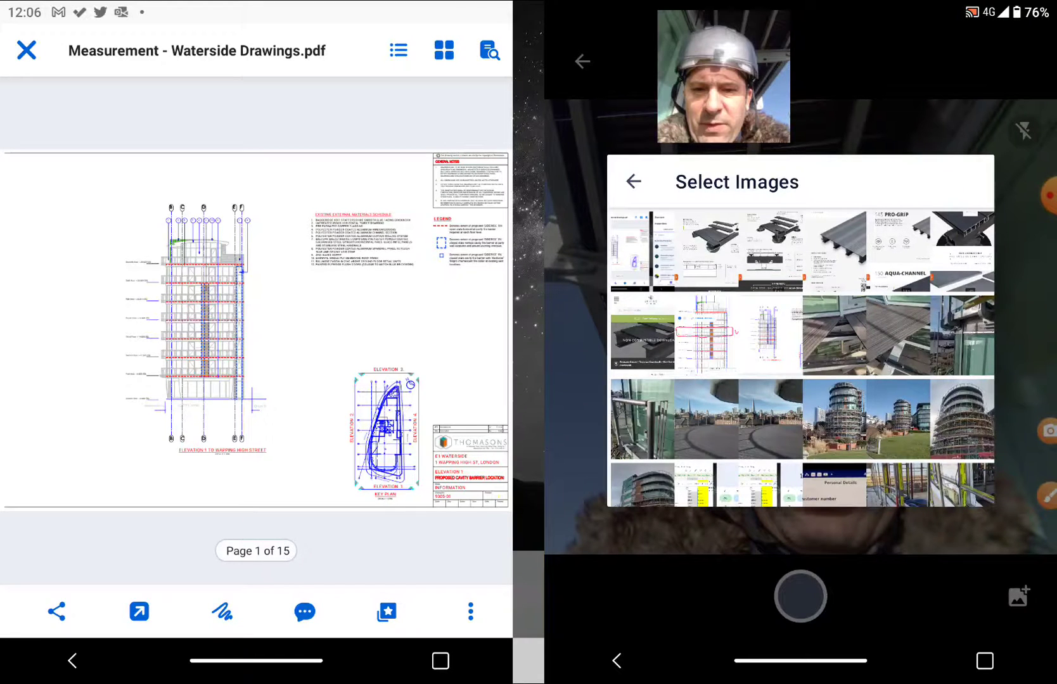
pyautogui.click(834, 419)
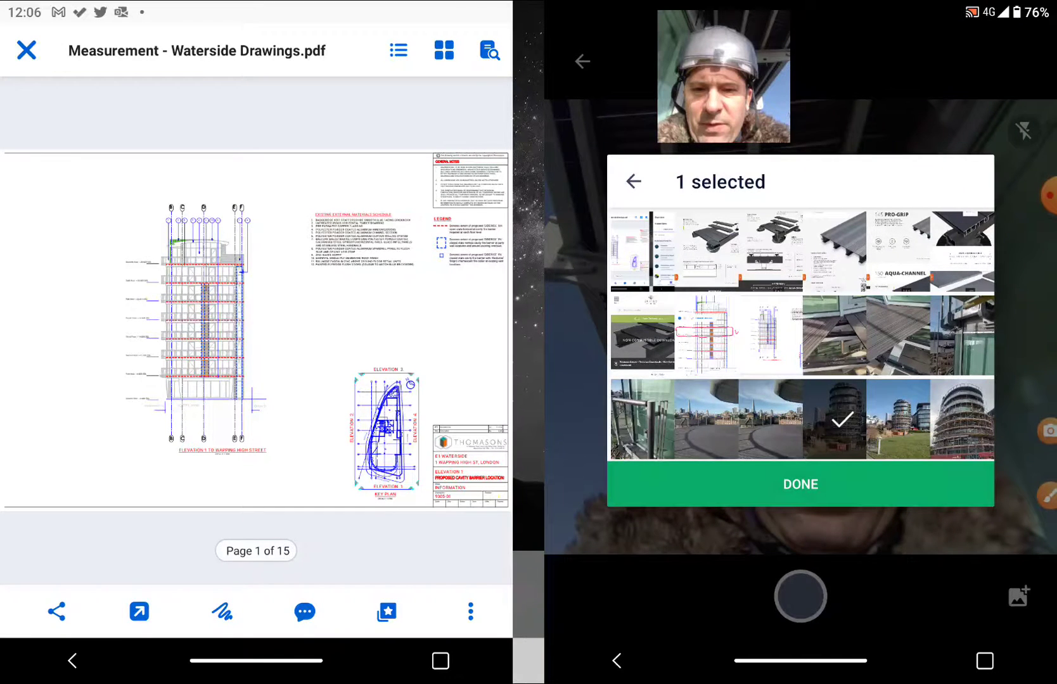
pyautogui.click(770, 334)
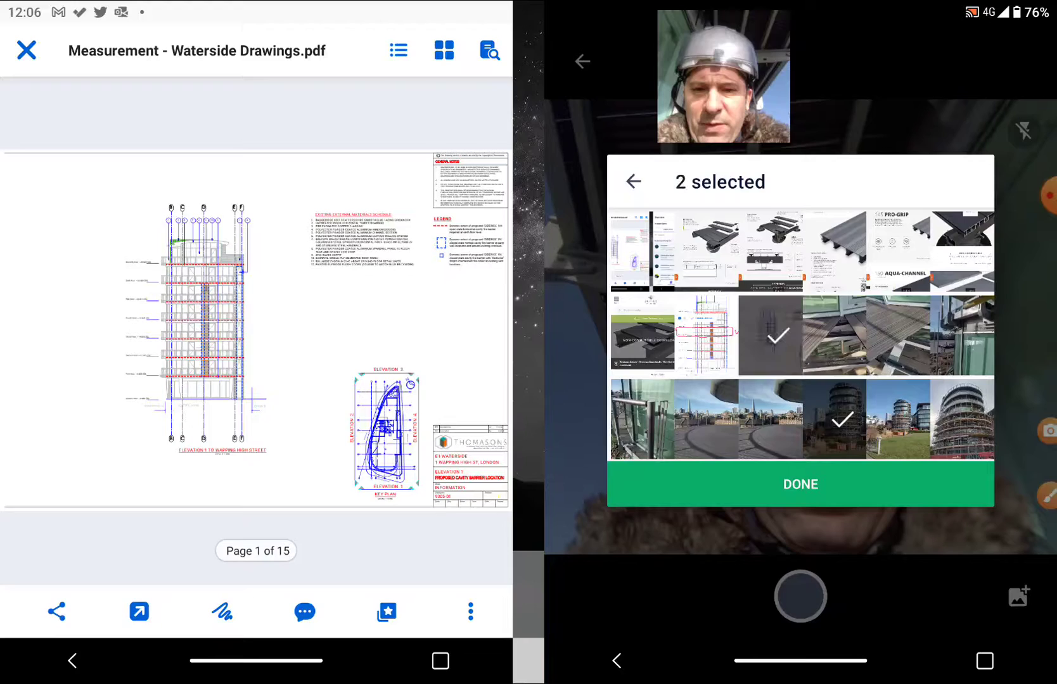
pyautogui.click(800, 484)
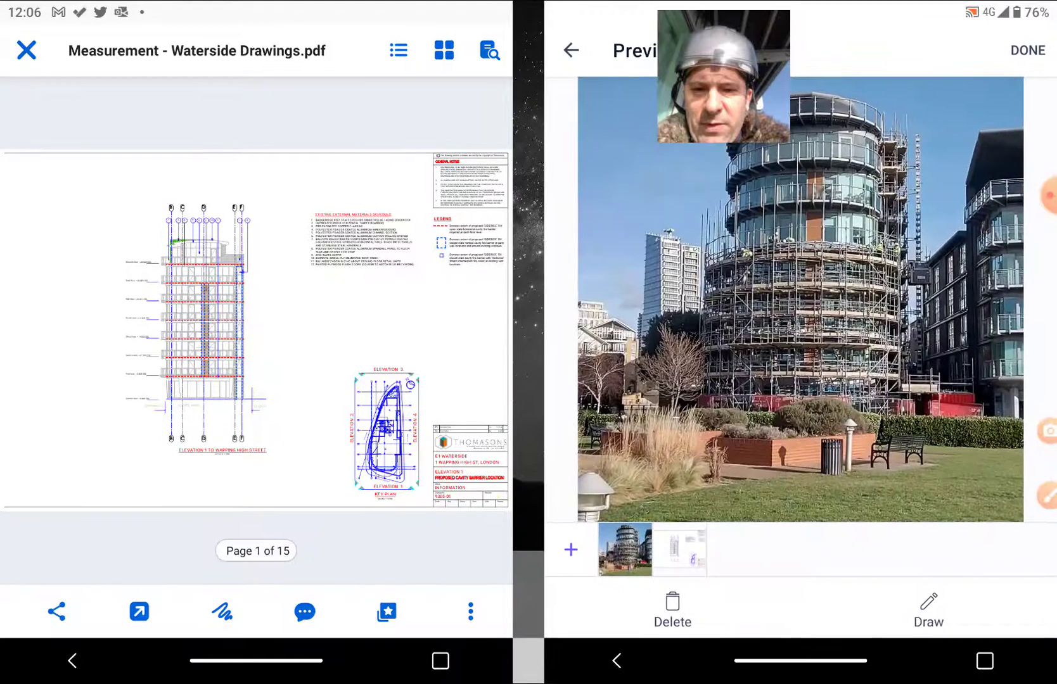
# - Outline one floor of the building photo in red and attach both images
pyautogui.click(928, 611)
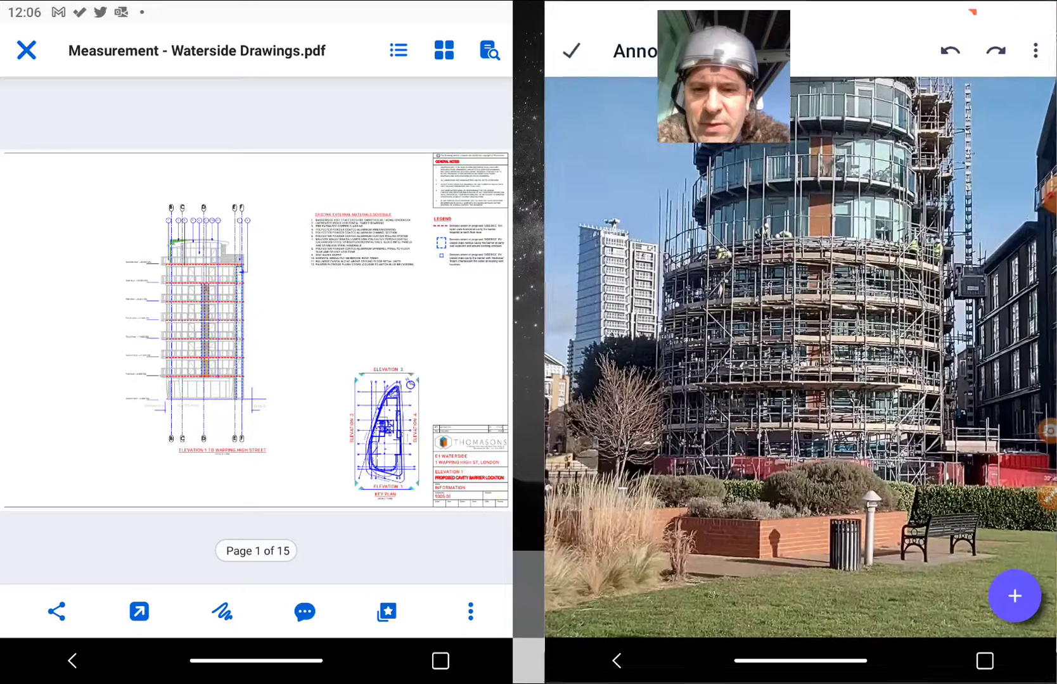
pyautogui.moveTo(683, 195)
pyautogui.mouseDown()
pyautogui.moveTo(718, 266)
pyautogui.moveTo(951, 264)
pyautogui.mouseUp()
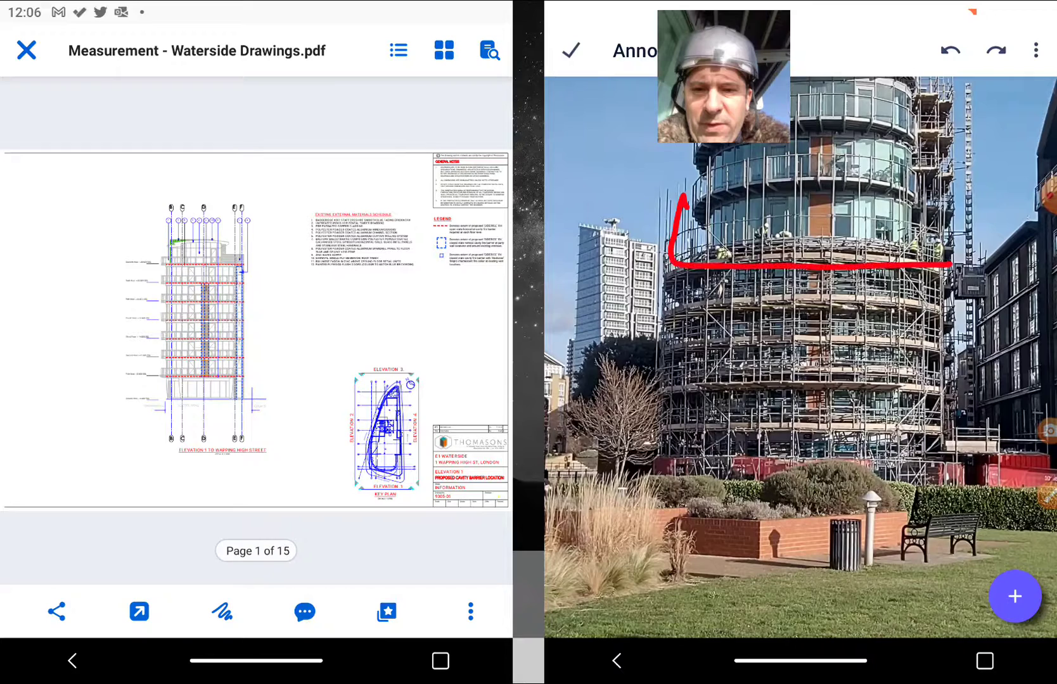
pyautogui.moveTo(686, 201)
pyautogui.mouseDown()
pyautogui.moveTo(905, 188)
pyautogui.moveTo(943, 263)
pyautogui.mouseUp()
pyautogui.click(570, 51)
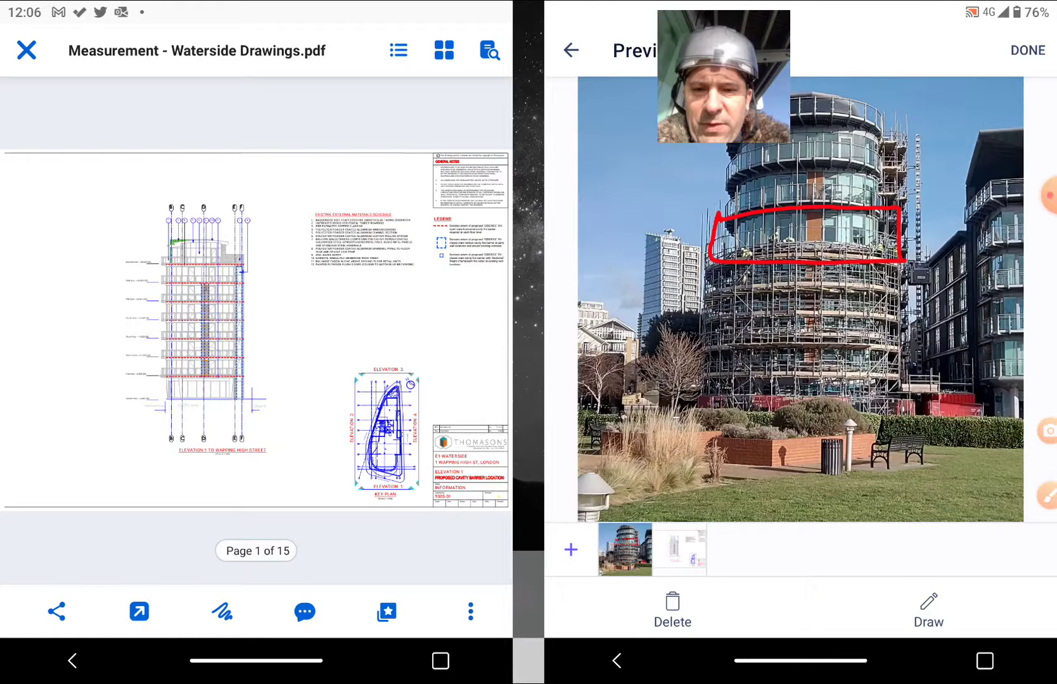
pyautogui.click(1027, 50)
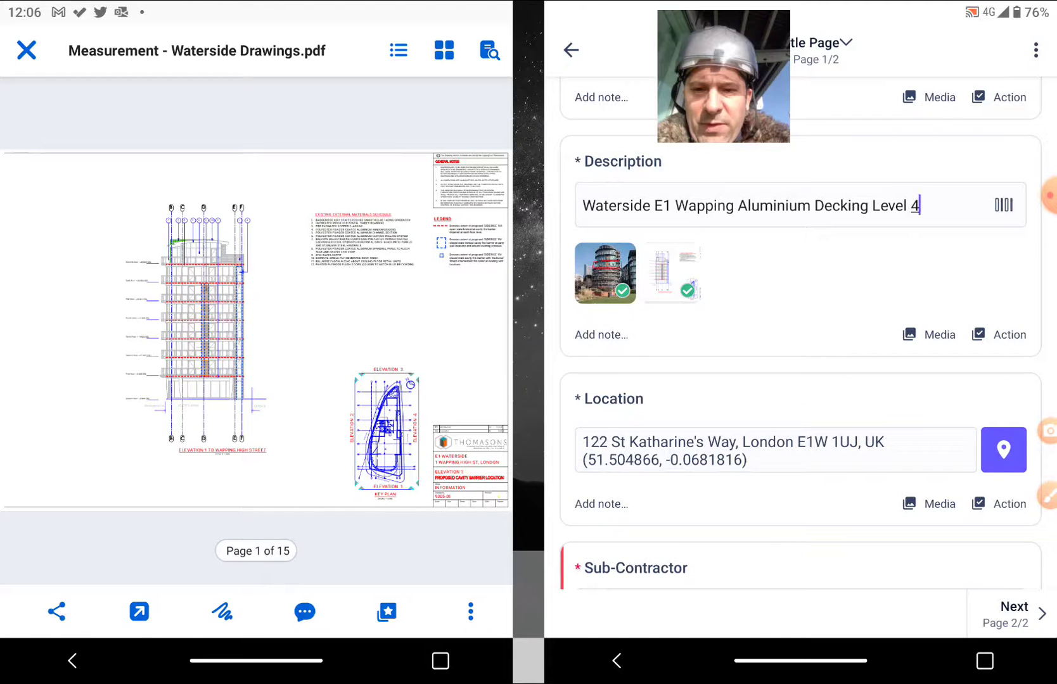
pyautogui.scroll(-2, 800, 331)
pyautogui.click(1002, 376)
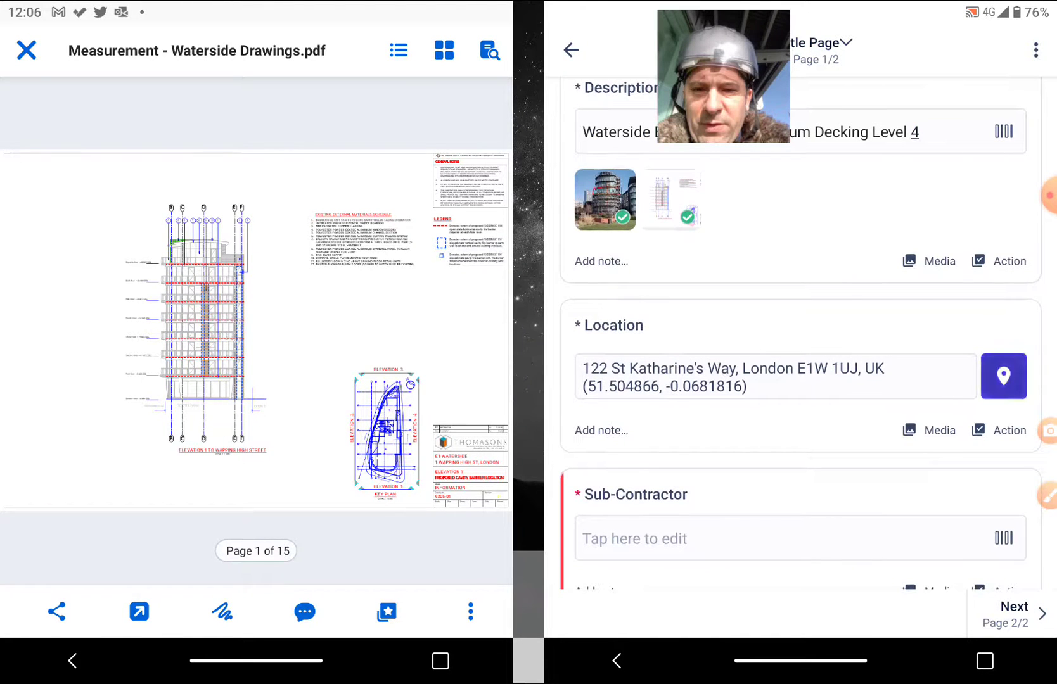
pyautogui.click(962, 600)
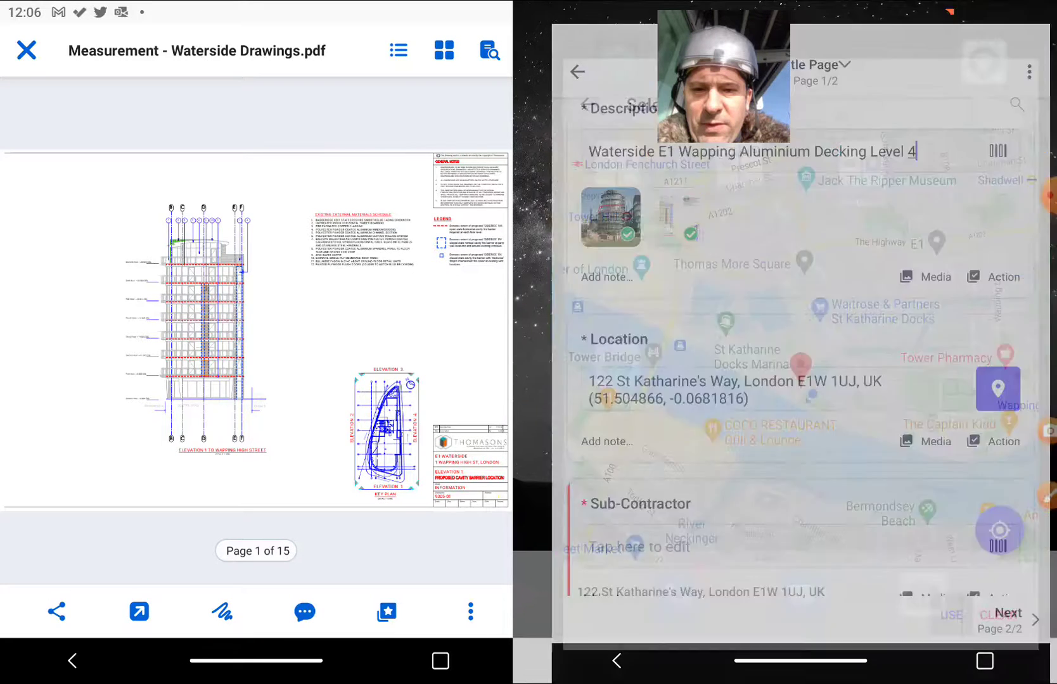
pyautogui.scroll(-1, 801, 334)
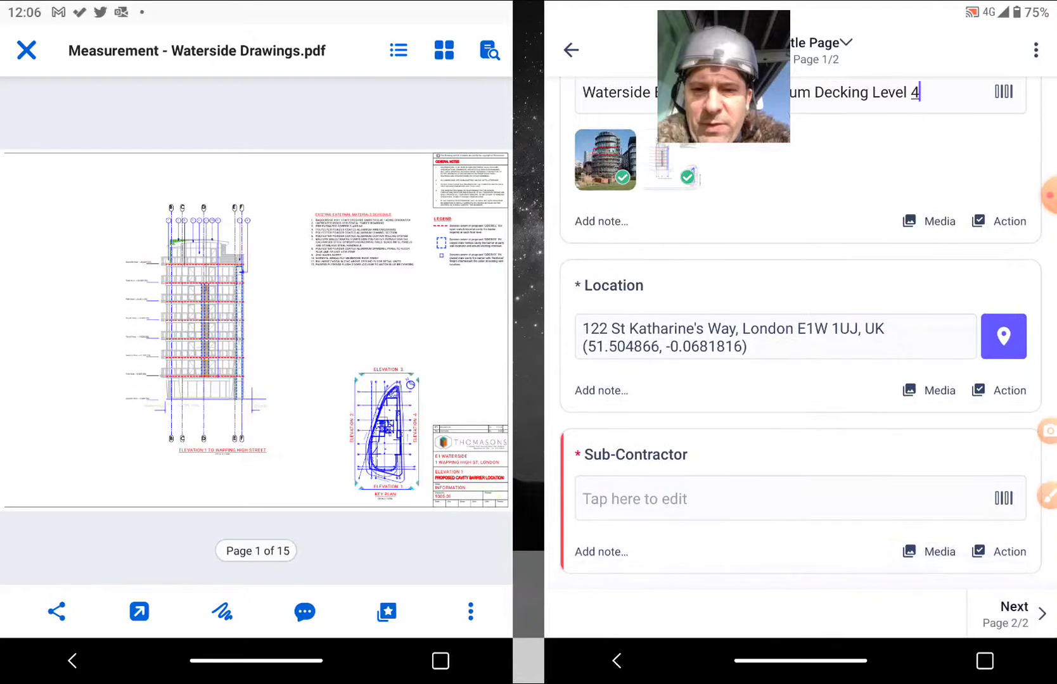
pyautogui.click(929, 390)
pyautogui.click(644, 543)
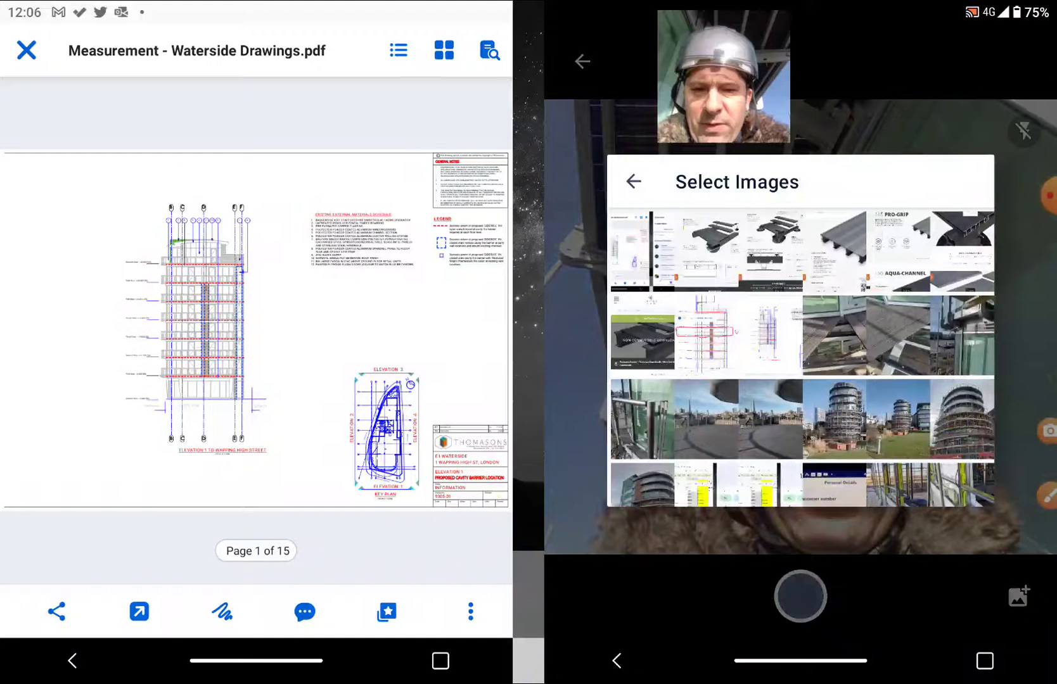
pyautogui.click(833, 419)
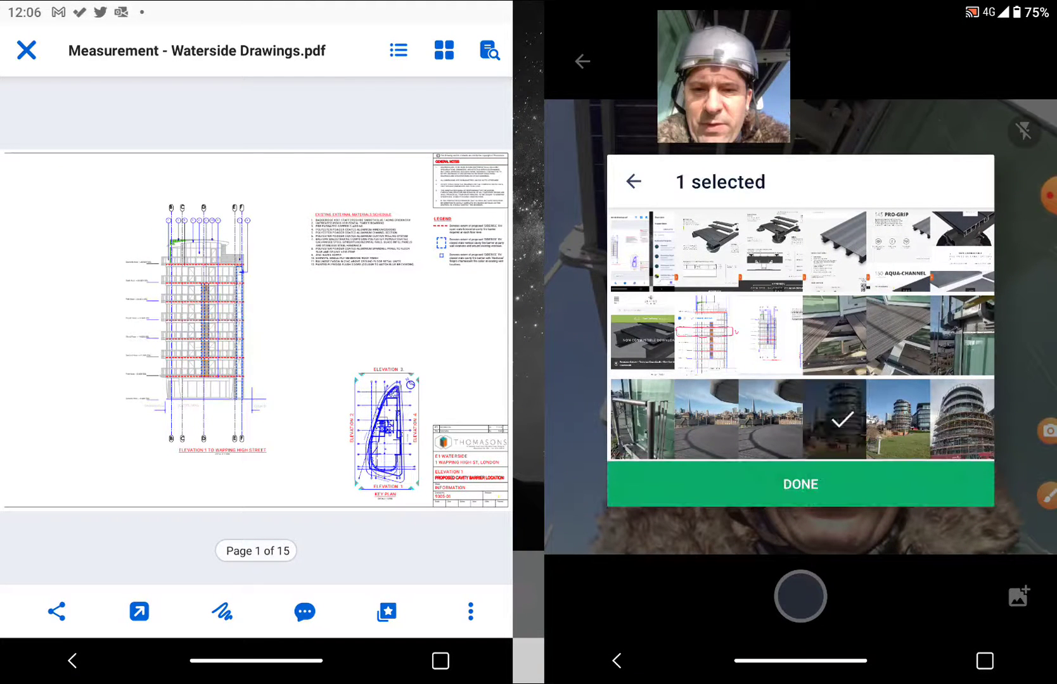
pyautogui.click(800, 484)
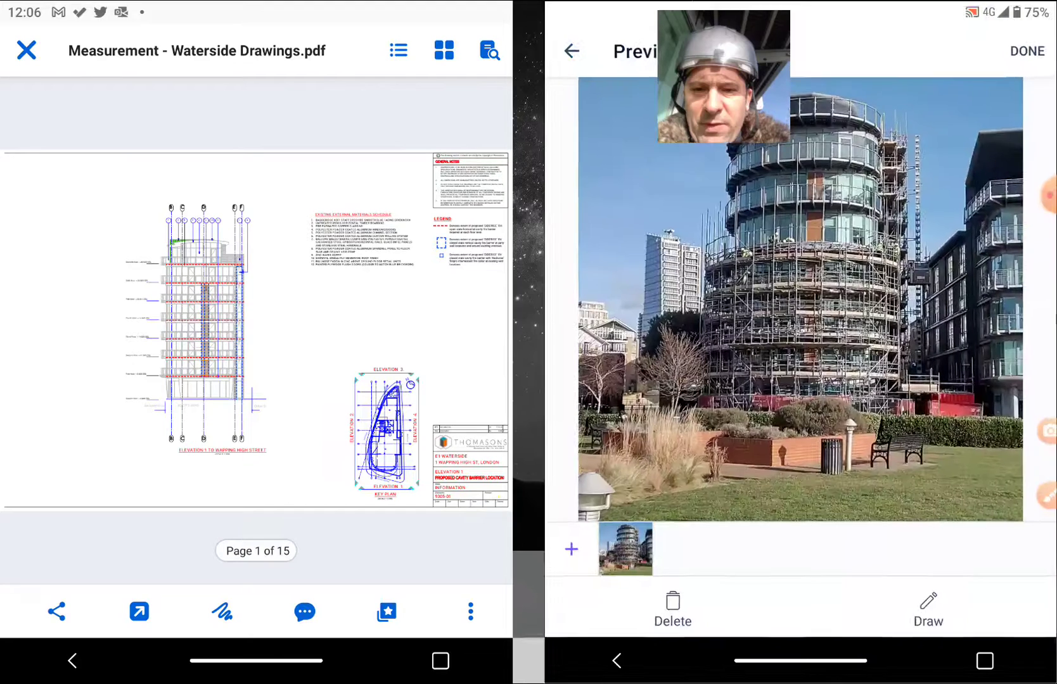
pyautogui.click(1028, 50)
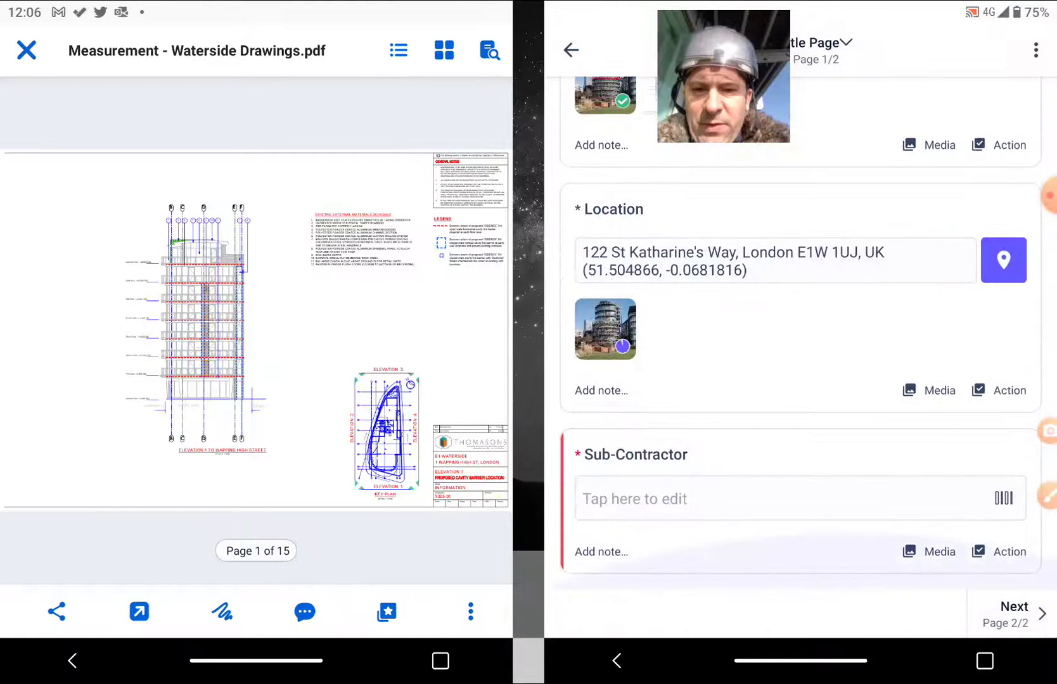
# - Enter Terraclad as the Sub-Contractor and move to page 2 of the inspection
pyautogui.click(776, 499)
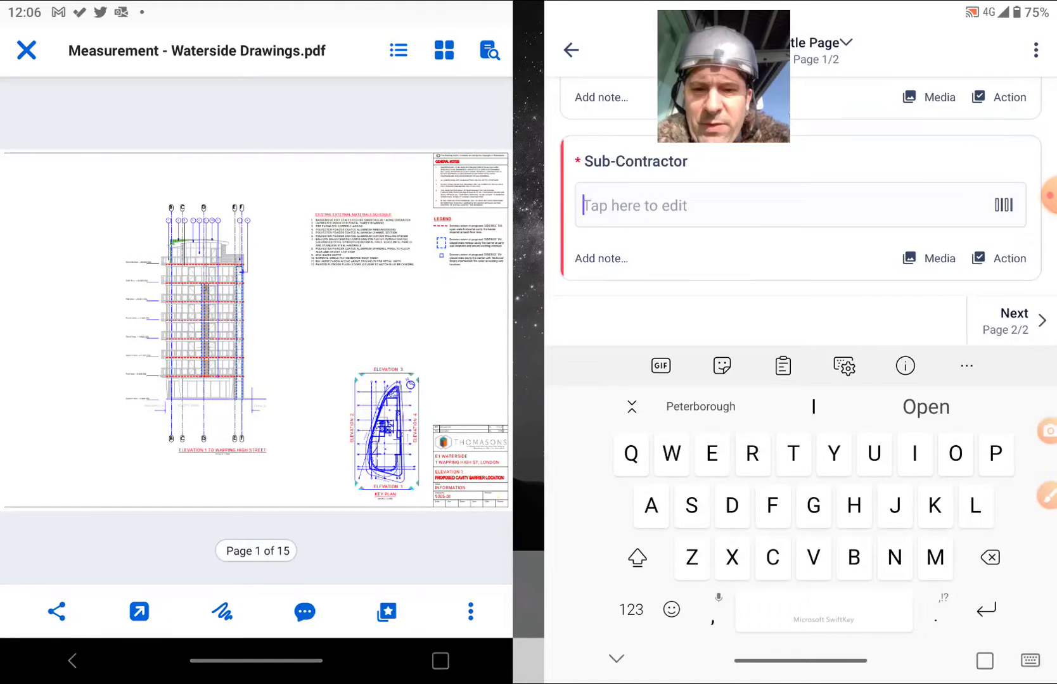
pyautogui.write('Terr')
pyautogui.click(925, 407)
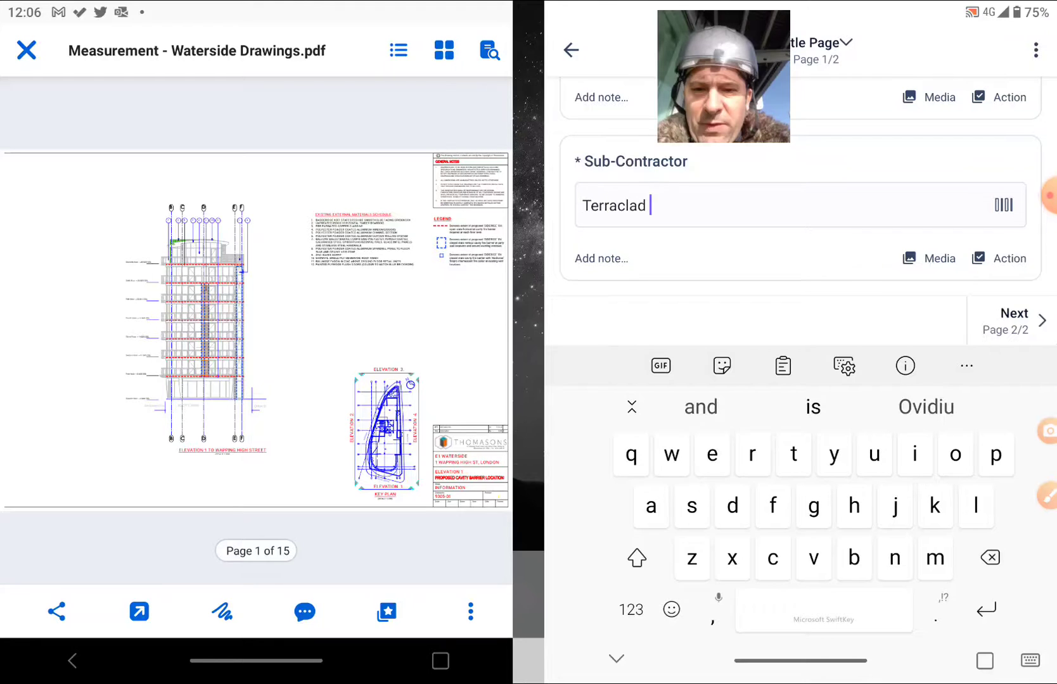
pyautogui.click(615, 659)
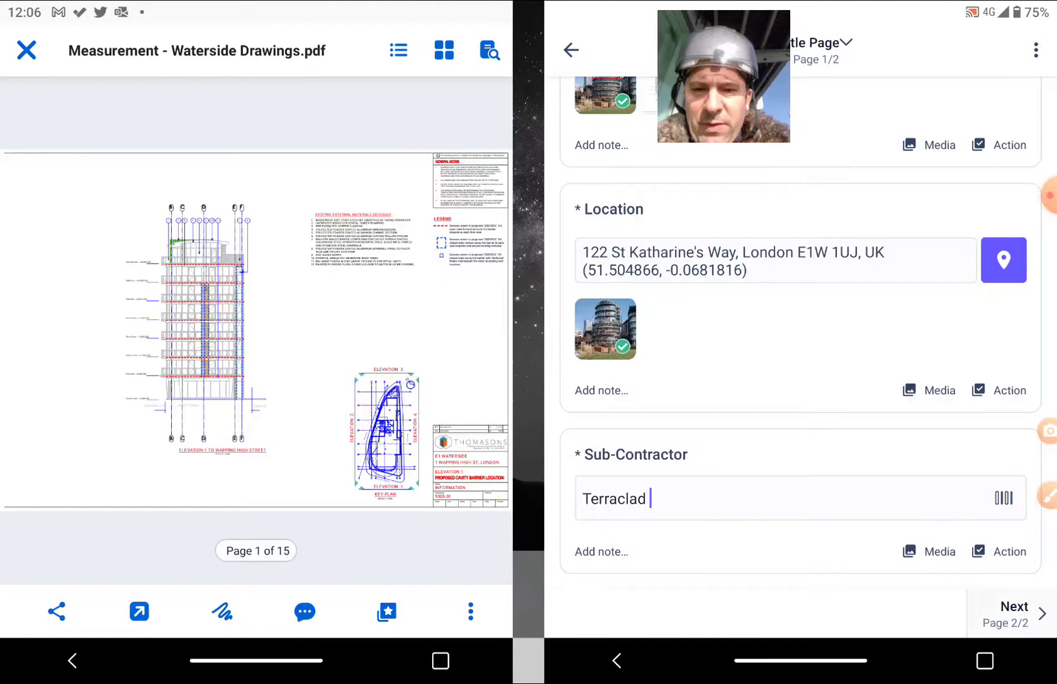
pyautogui.click(1014, 613)
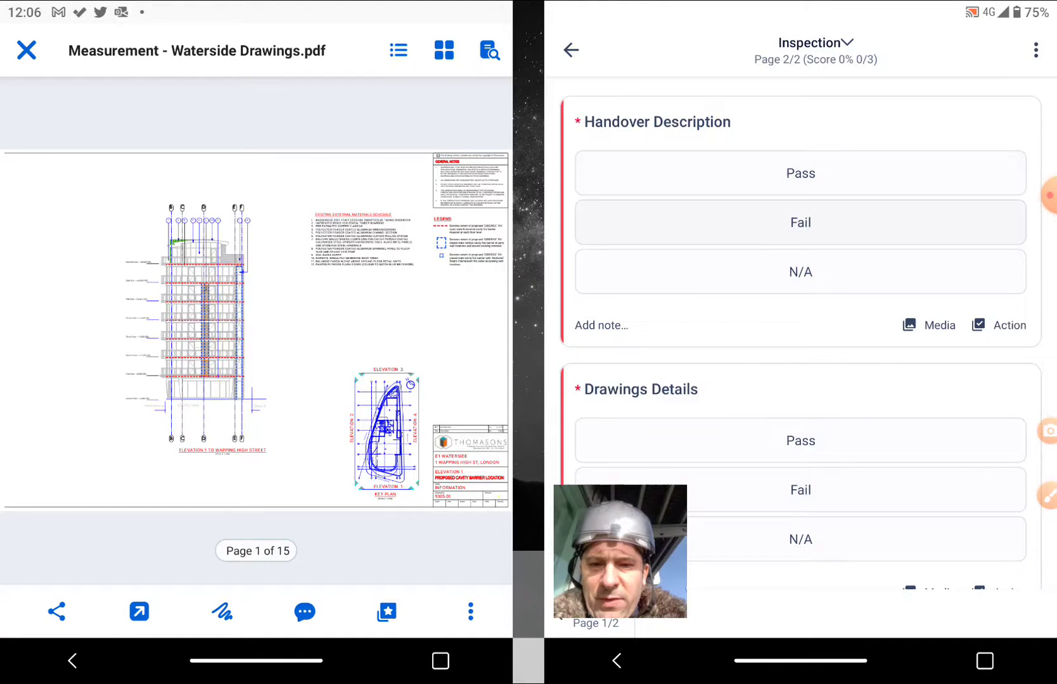
# - Mark Handover Description as Pass with the note 'Supply and Install Aluminum Decking'
pyautogui.click(800, 173)
pyautogui.click(602, 325)
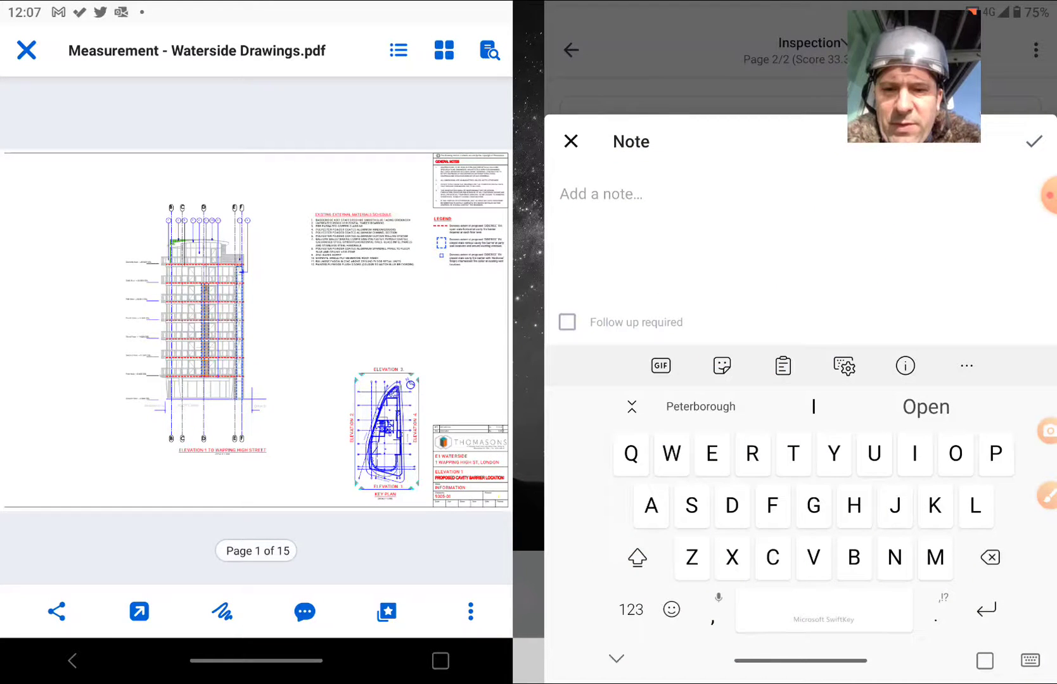
pyautogui.write('Supp')
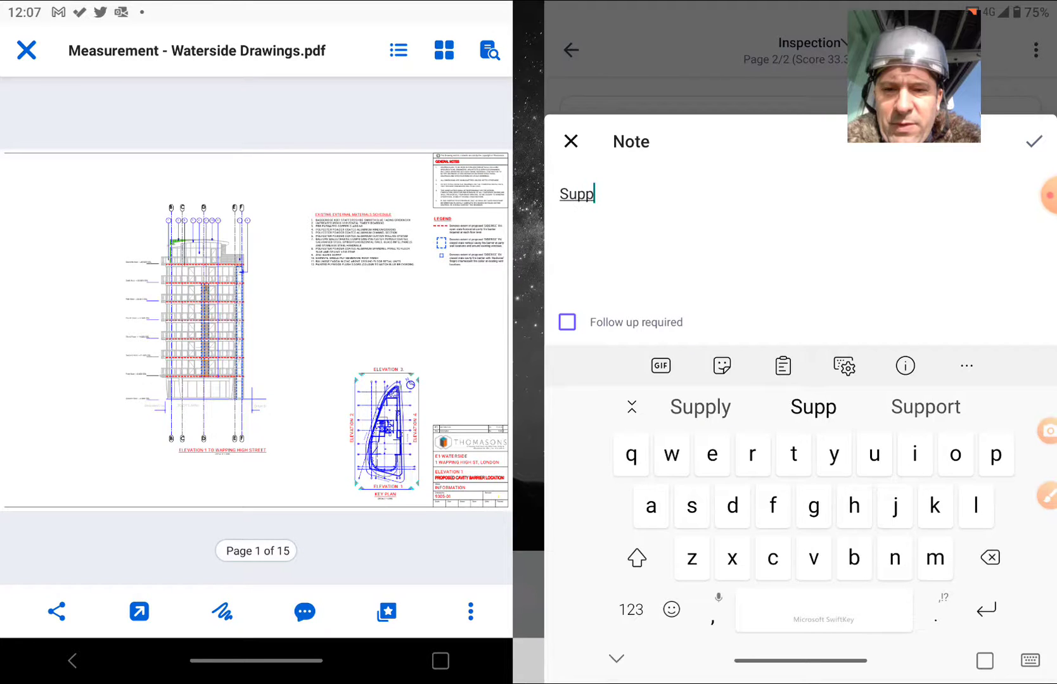
pyautogui.click(700, 407)
pyautogui.click(813, 407)
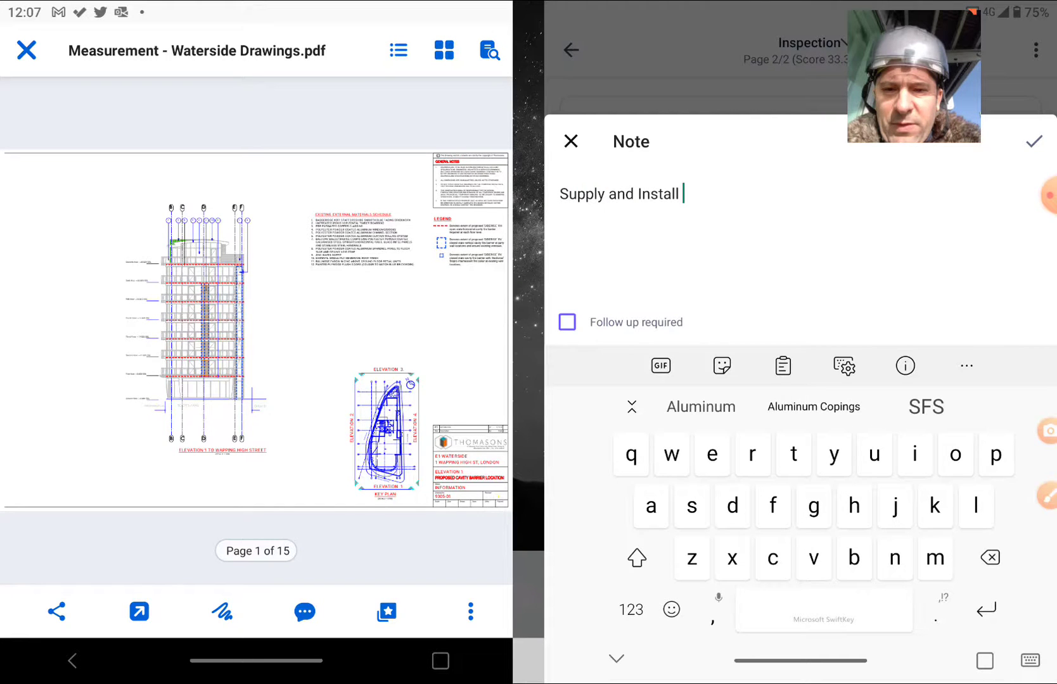
pyautogui.click(700, 406)
pyautogui.click(925, 407)
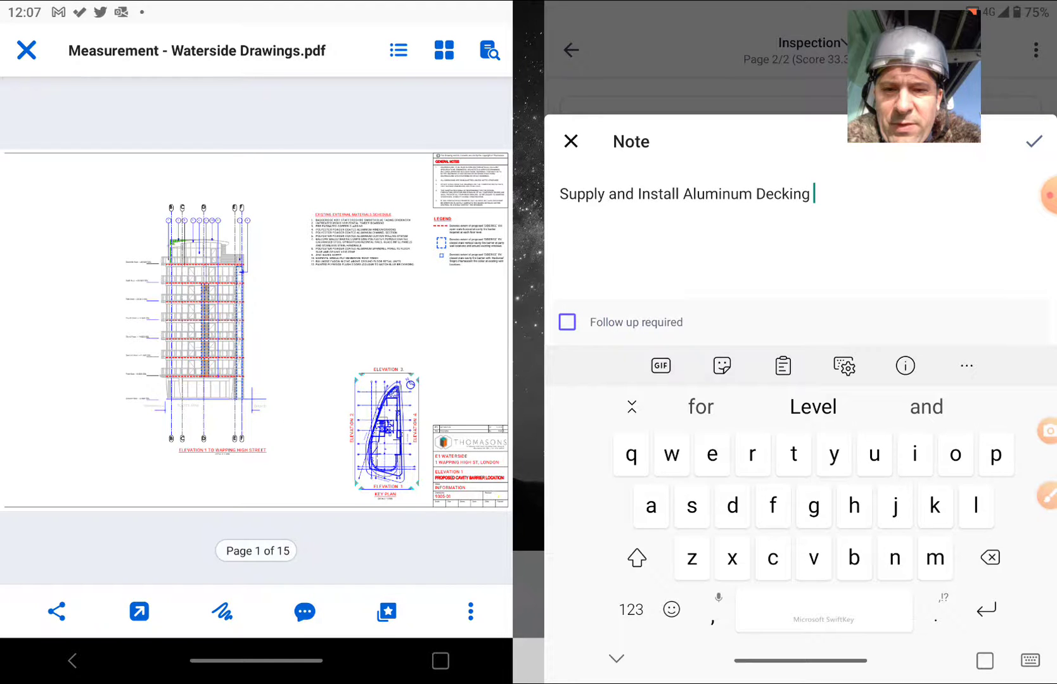
pyautogui.click(616, 659)
pyautogui.click(1034, 142)
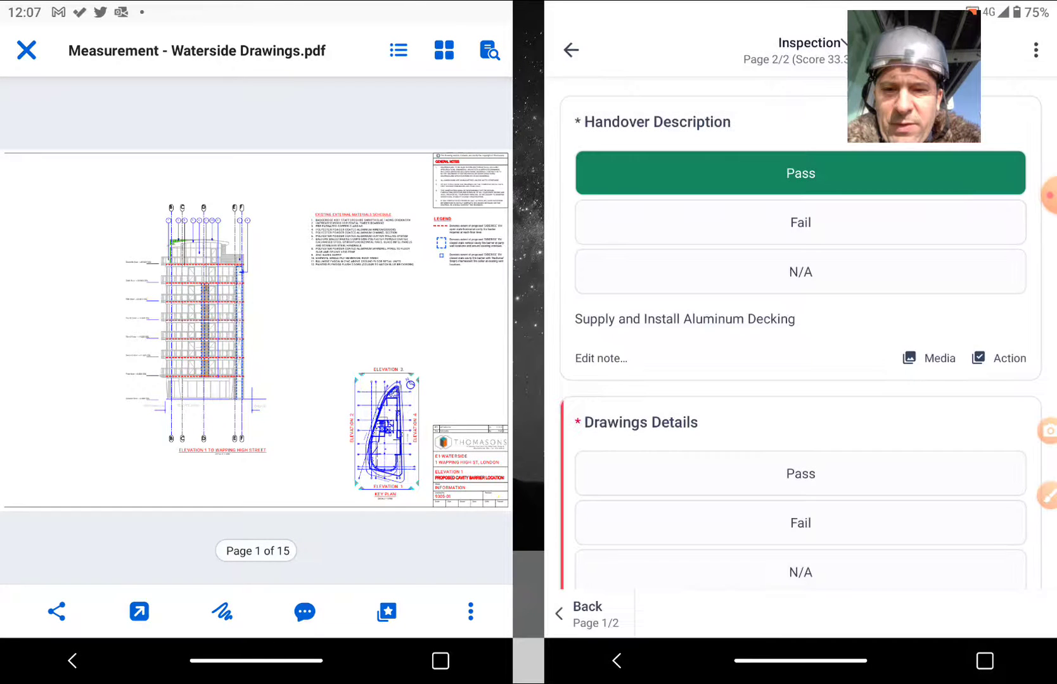
pyautogui.click(928, 358)
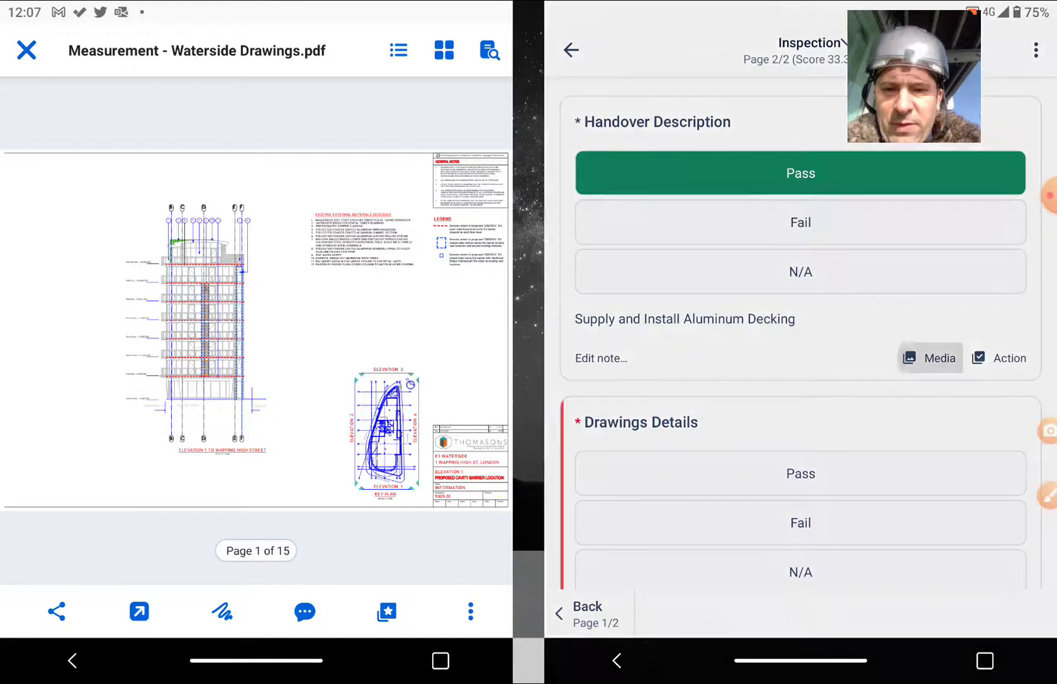
# - Select twelve decking and drawing images from the gallery for Handover Description
pyautogui.click(644, 543)
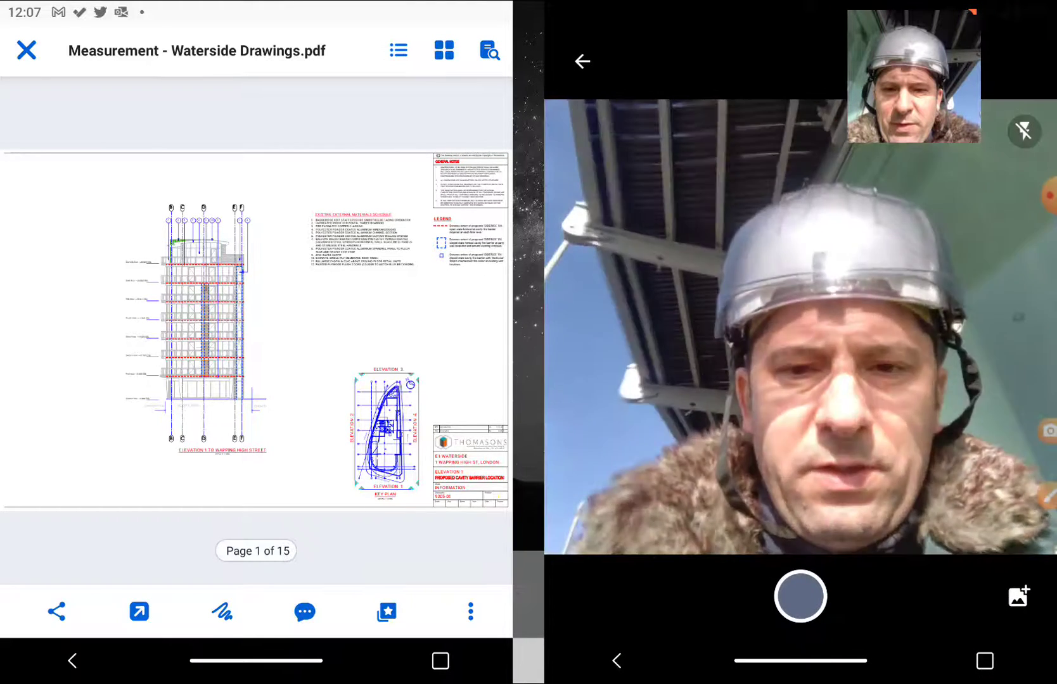
pyautogui.click(1018, 595)
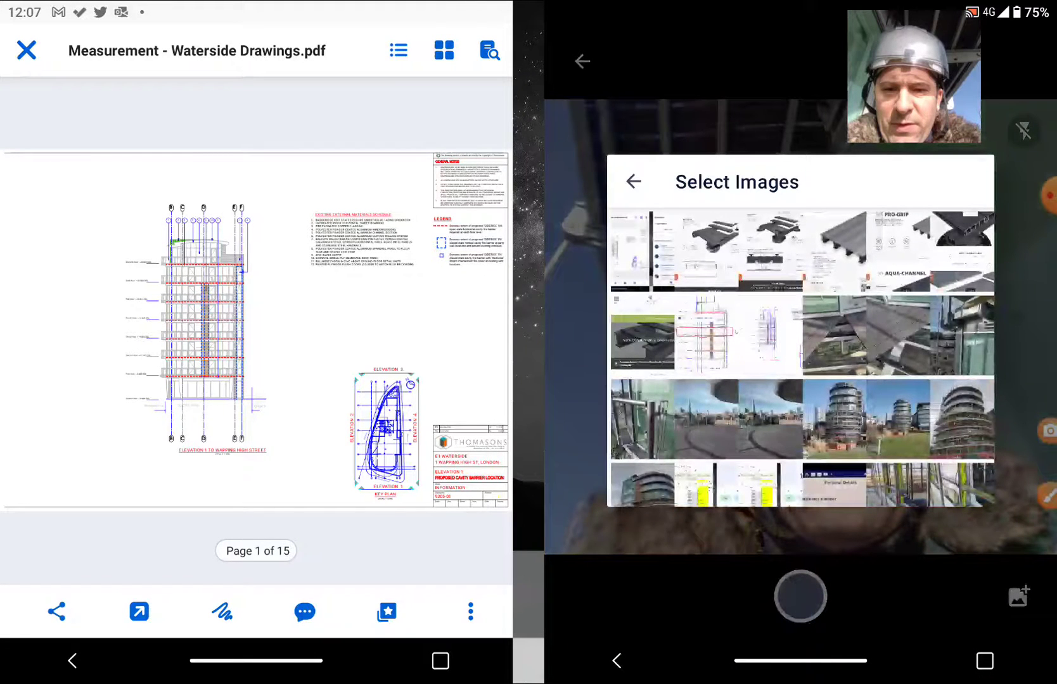
pyautogui.click(706, 252)
pyautogui.click(770, 251)
pyautogui.click(833, 252)
pyautogui.click(898, 252)
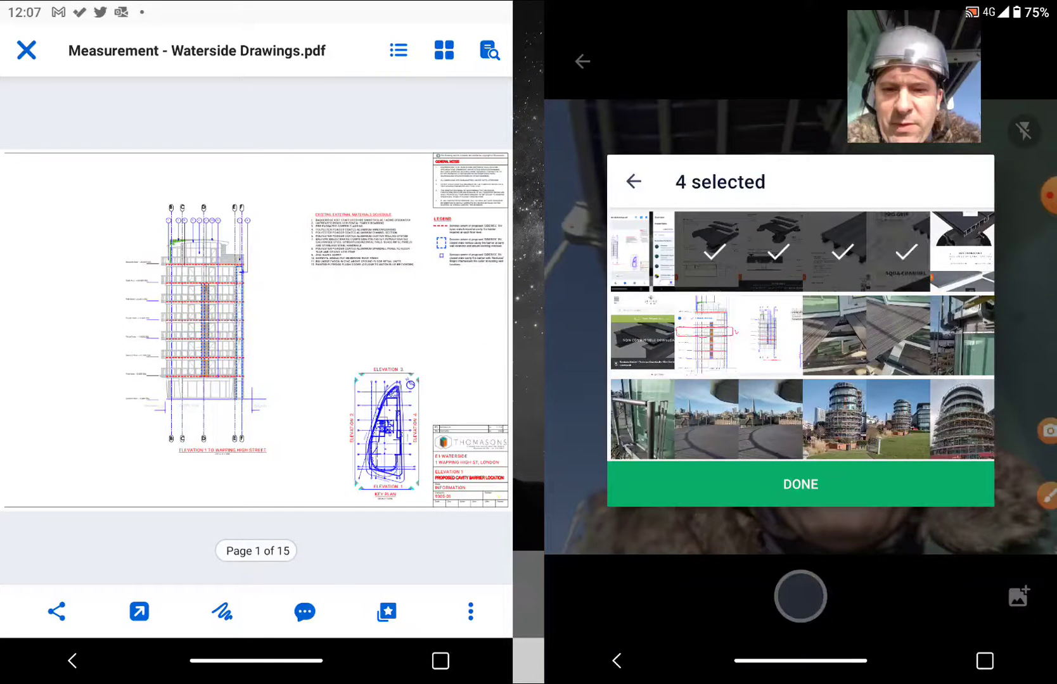
pyautogui.click(961, 251)
pyautogui.click(642, 334)
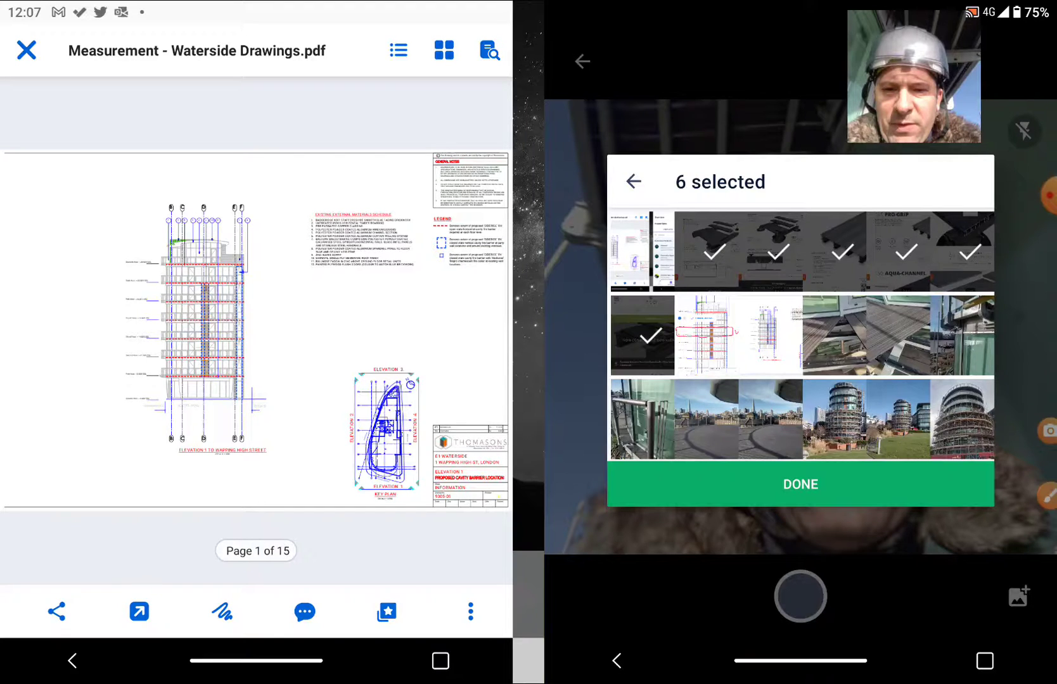
pyautogui.click(834, 334)
pyautogui.click(898, 335)
pyautogui.click(962, 335)
pyautogui.click(706, 335)
pyautogui.click(770, 334)
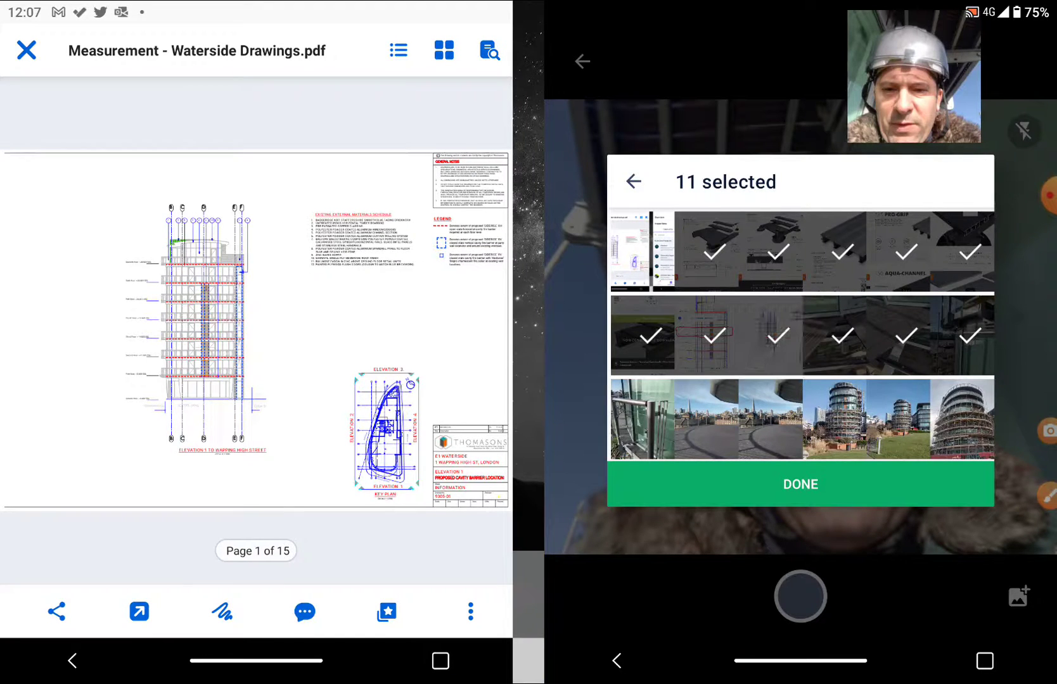
pyautogui.click(642, 251)
pyautogui.click(800, 484)
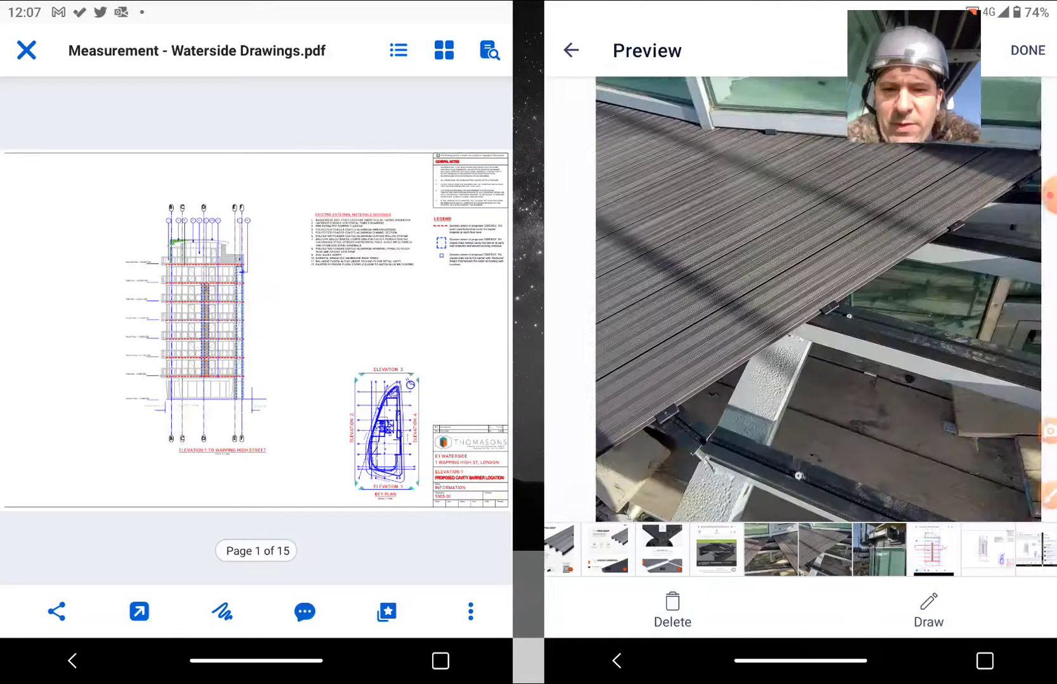
# - Sketch a trial red loop on the decking photo, undo it, and return to the preview
pyautogui.click(928, 611)
pyautogui.moveTo(722, 219); pyautogui.dragTo(686, 255)
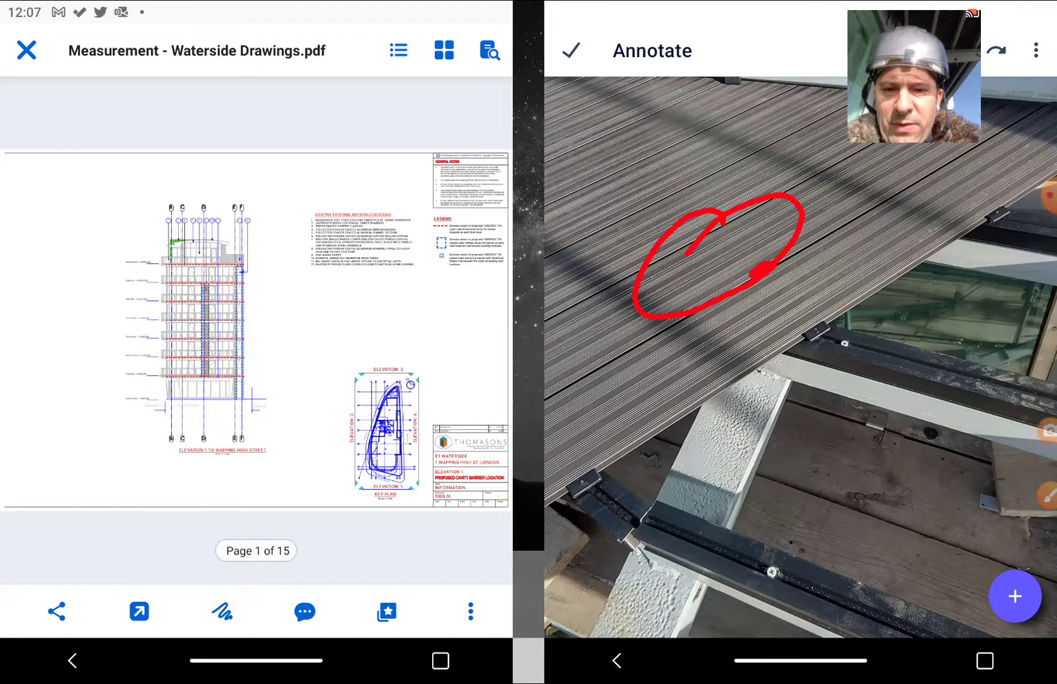
pyautogui.click(950, 51)
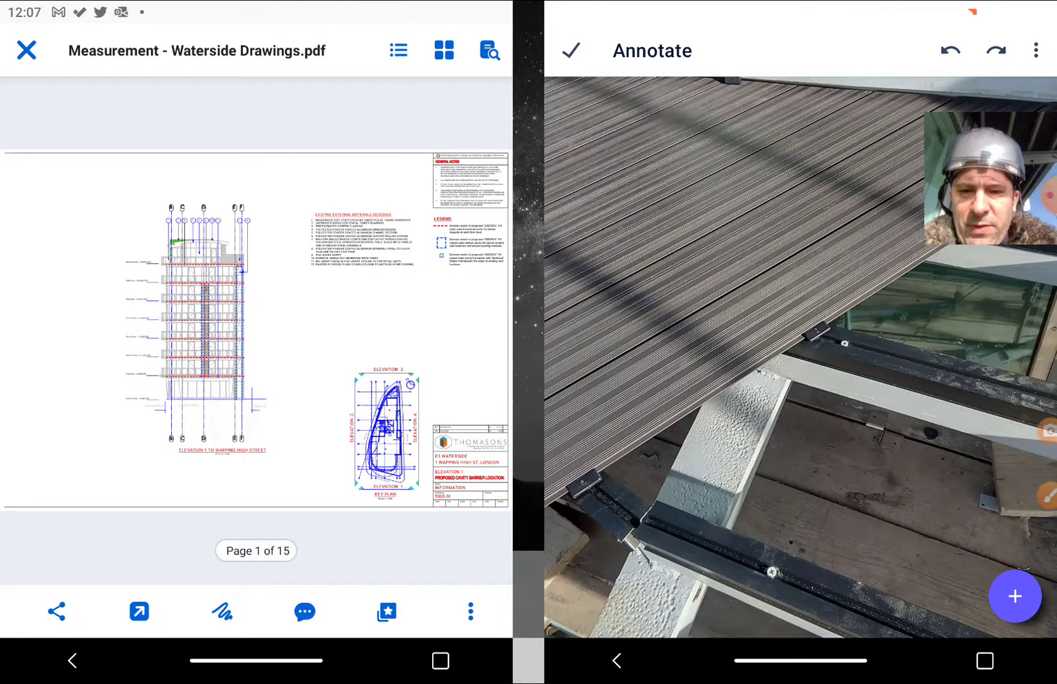
pyautogui.click(570, 50)
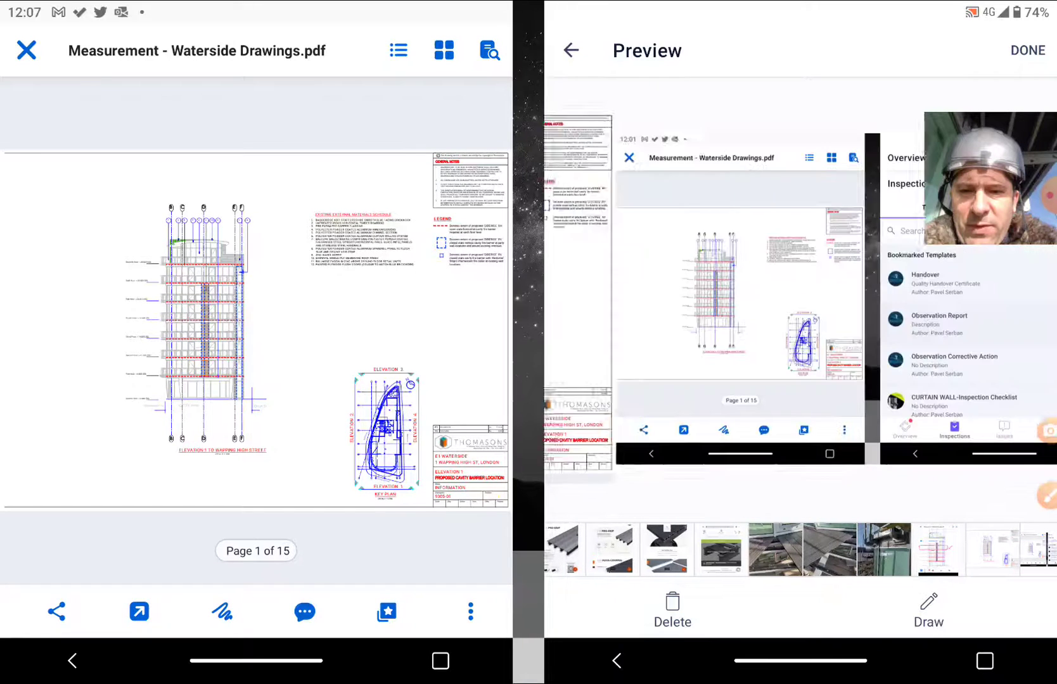
# - Attach the twelve images to Handover Description and mark Drawings Details as Pass
pyautogui.click(1027, 51)
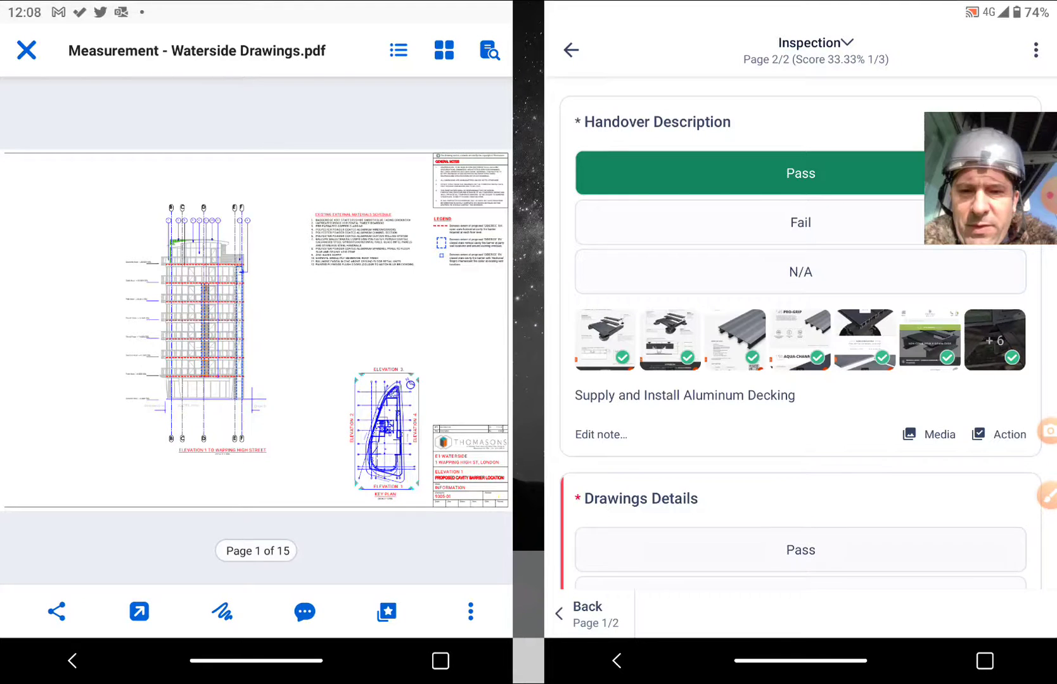
pyautogui.scroll(-3, 800, 335)
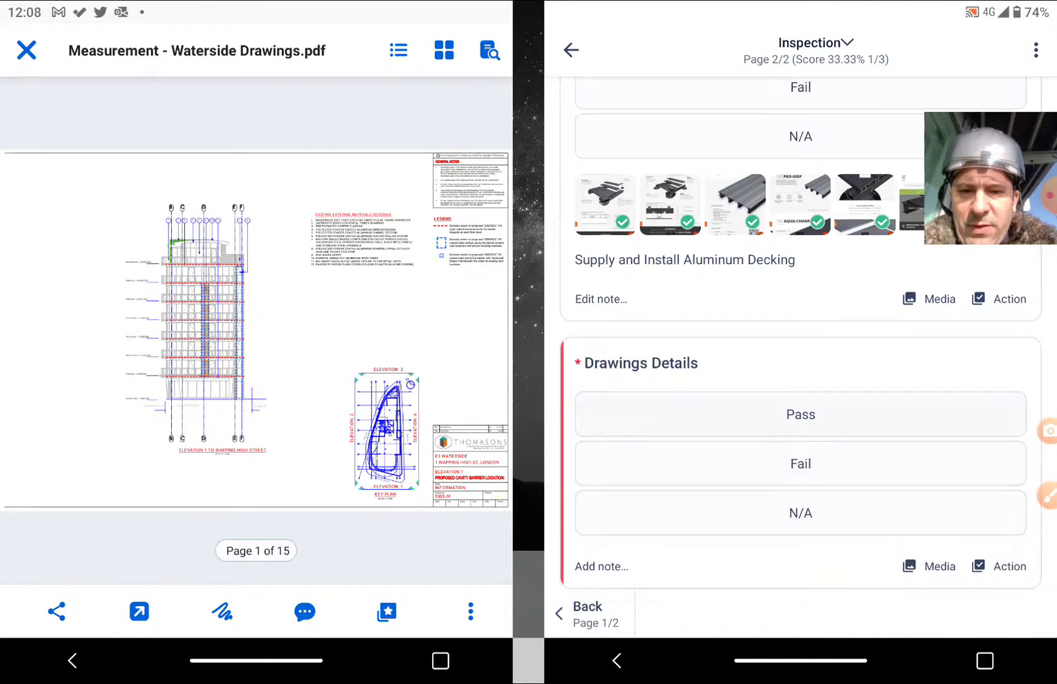
pyautogui.scroll(1, 800, 331)
pyautogui.click(800, 510)
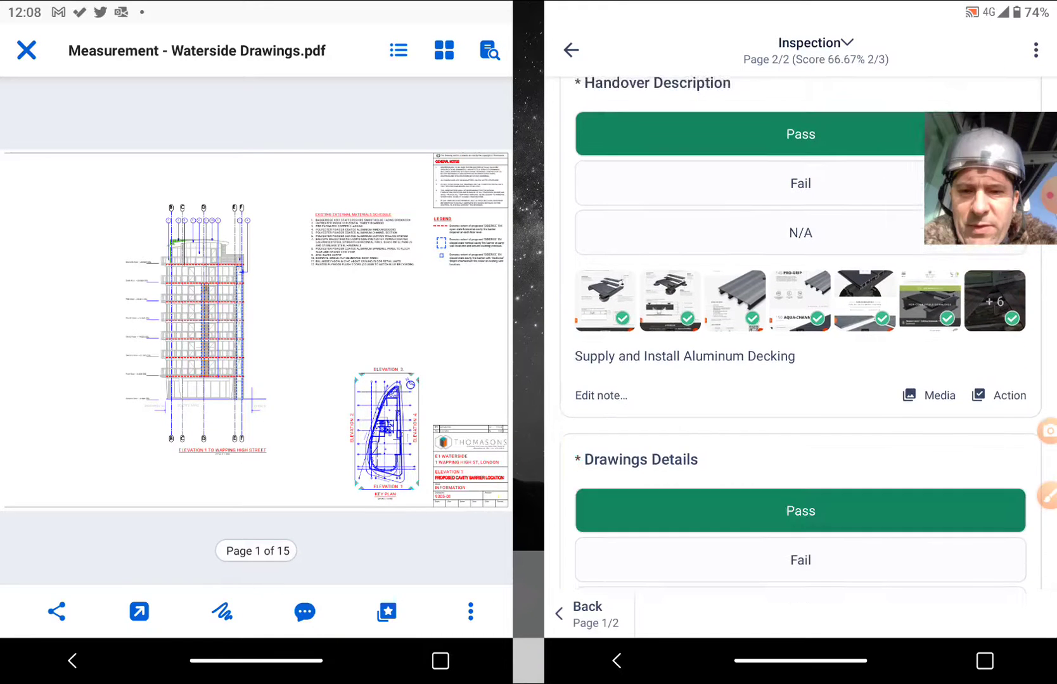
pyautogui.click(928, 481)
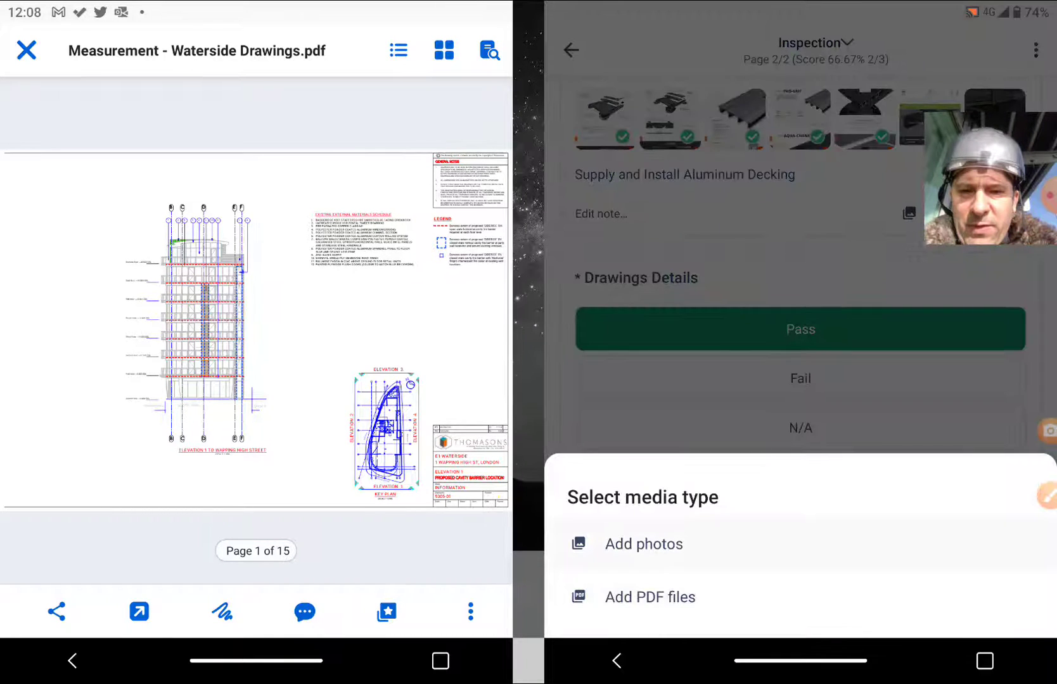
# - Attach eight product and drawing images from the gallery to Drawings Details
pyautogui.click(643, 544)
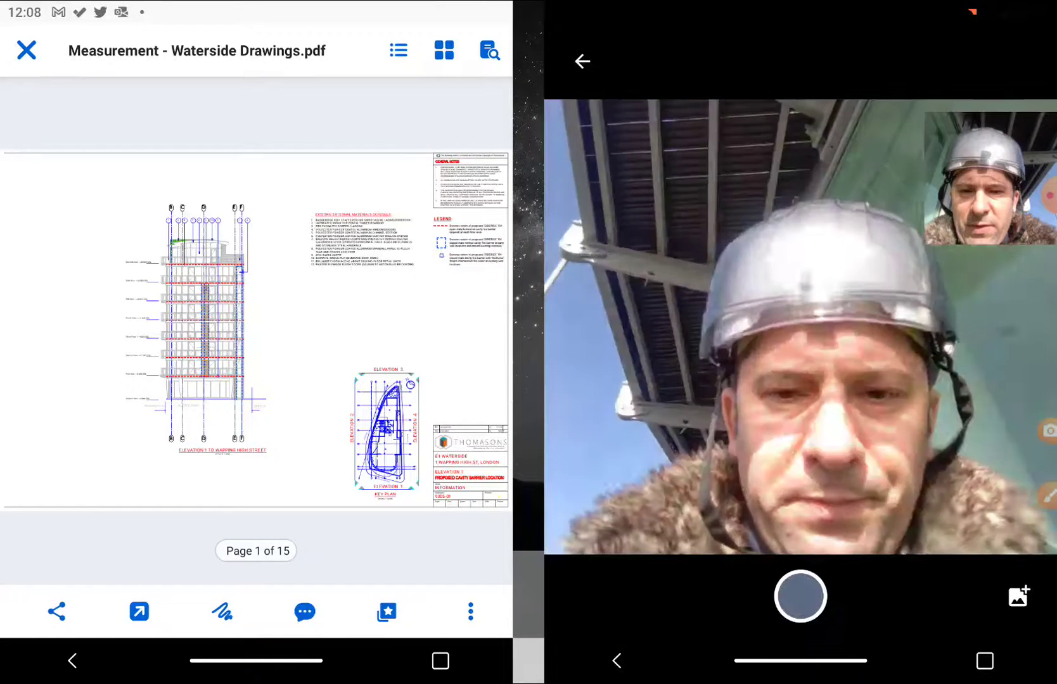
pyautogui.click(1017, 597)
pyautogui.click(707, 252)
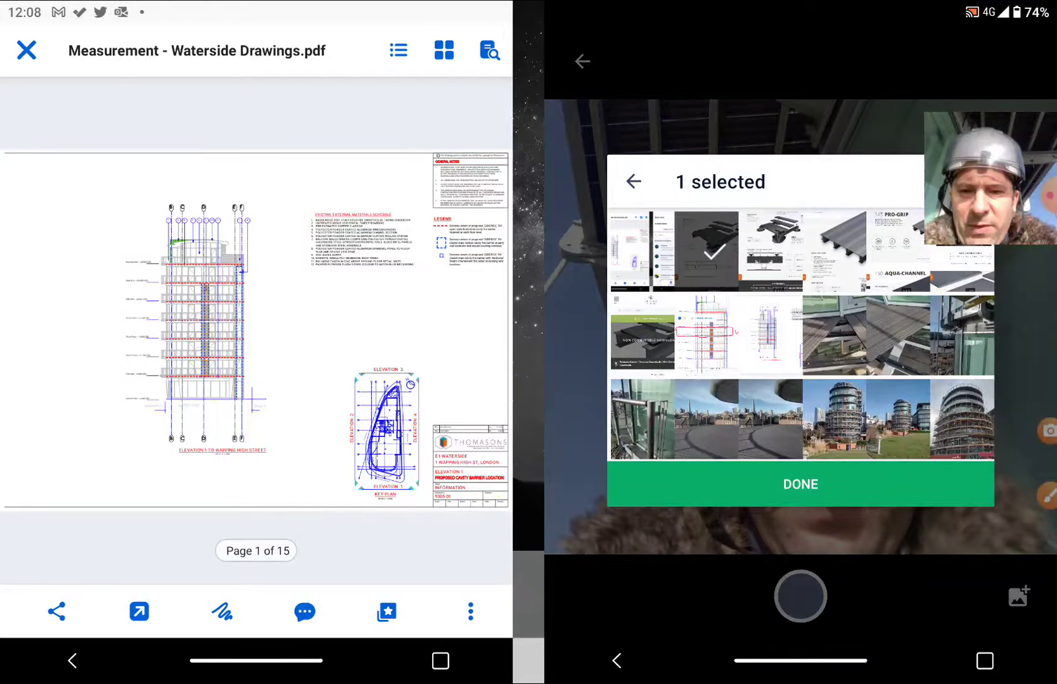
pyautogui.click(835, 251)
pyautogui.click(771, 252)
pyautogui.click(898, 251)
pyautogui.click(642, 251)
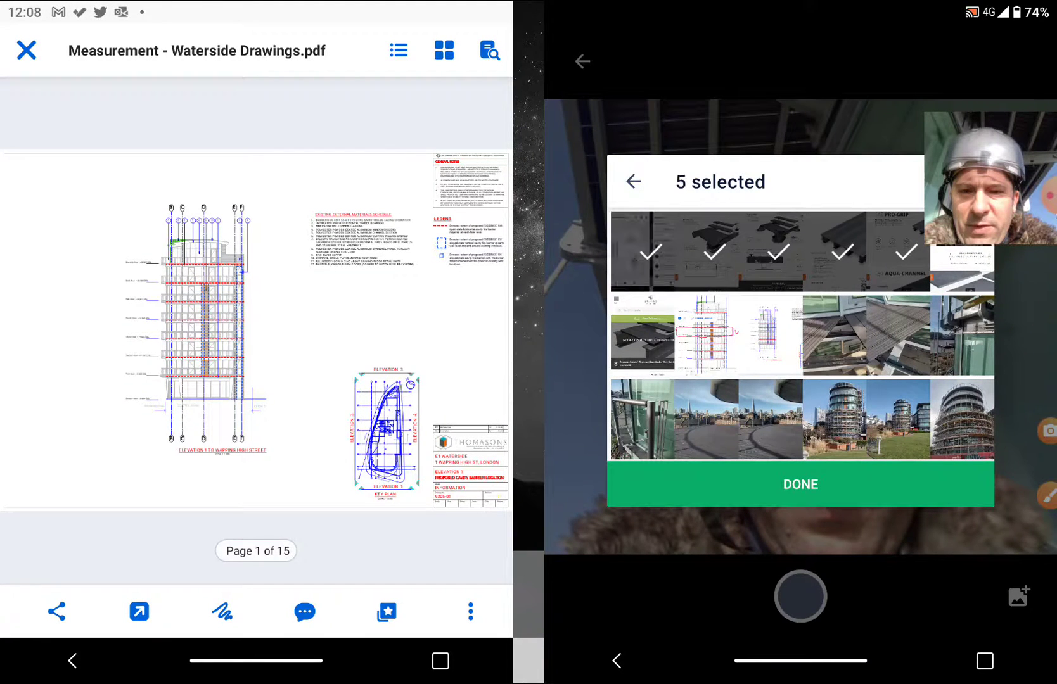
pyautogui.click(962, 252)
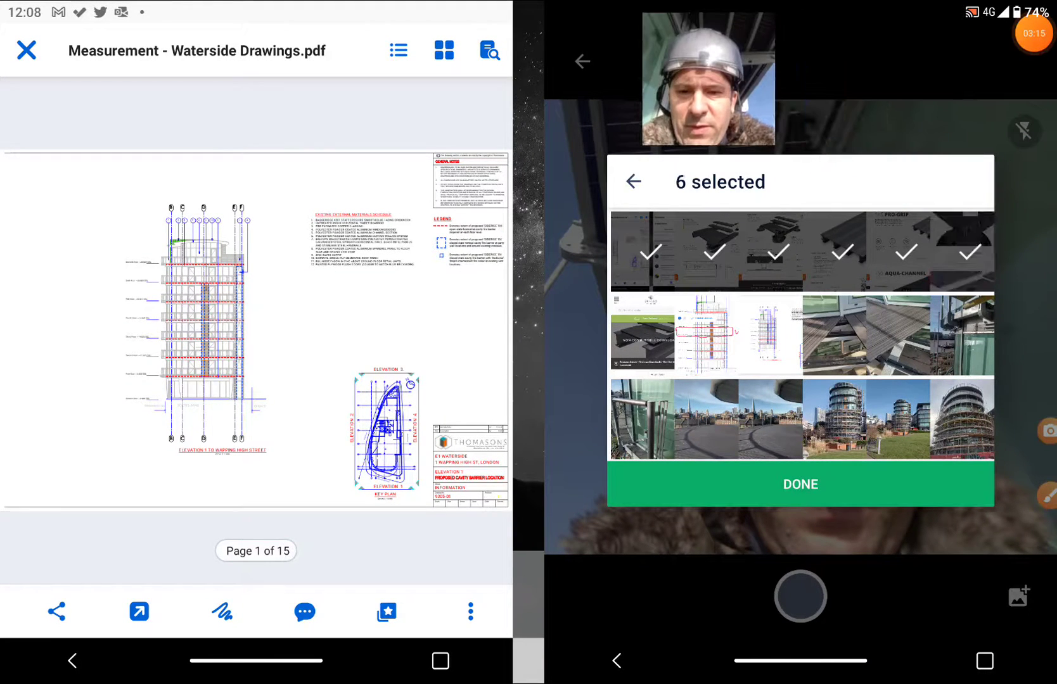
pyautogui.click(642, 334)
pyautogui.click(706, 335)
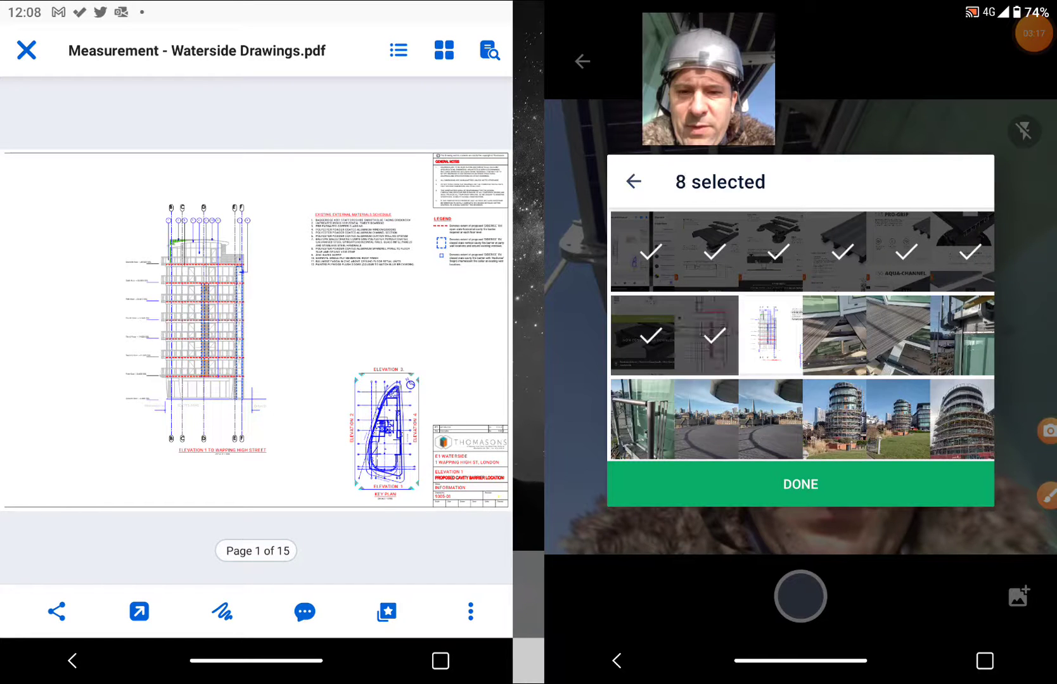
pyautogui.click(800, 484)
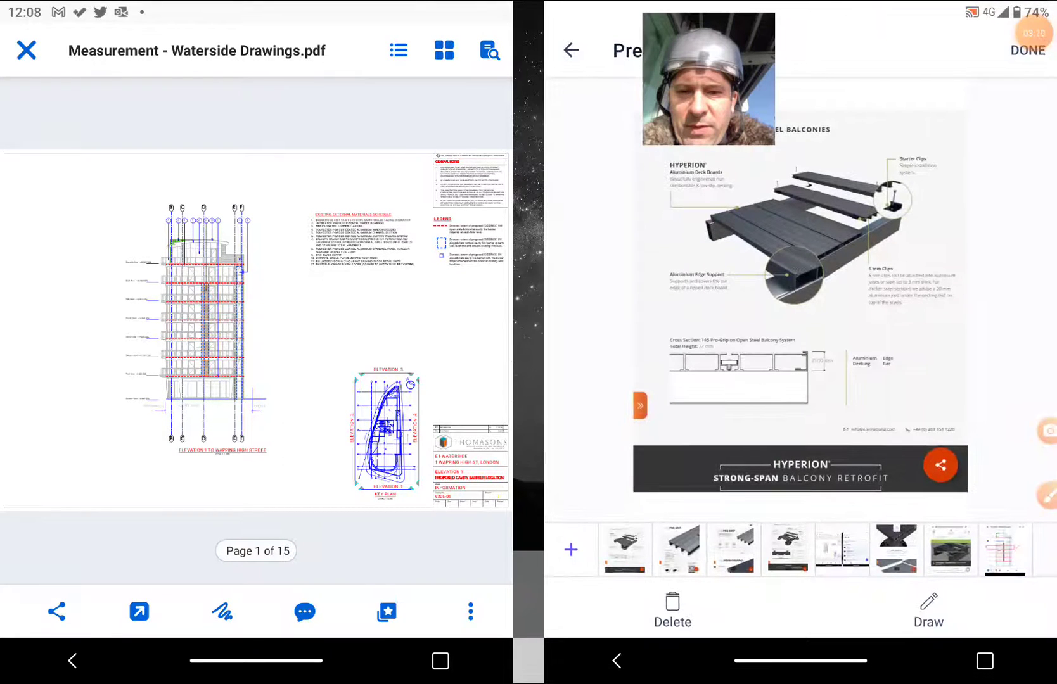
pyautogui.click(1027, 49)
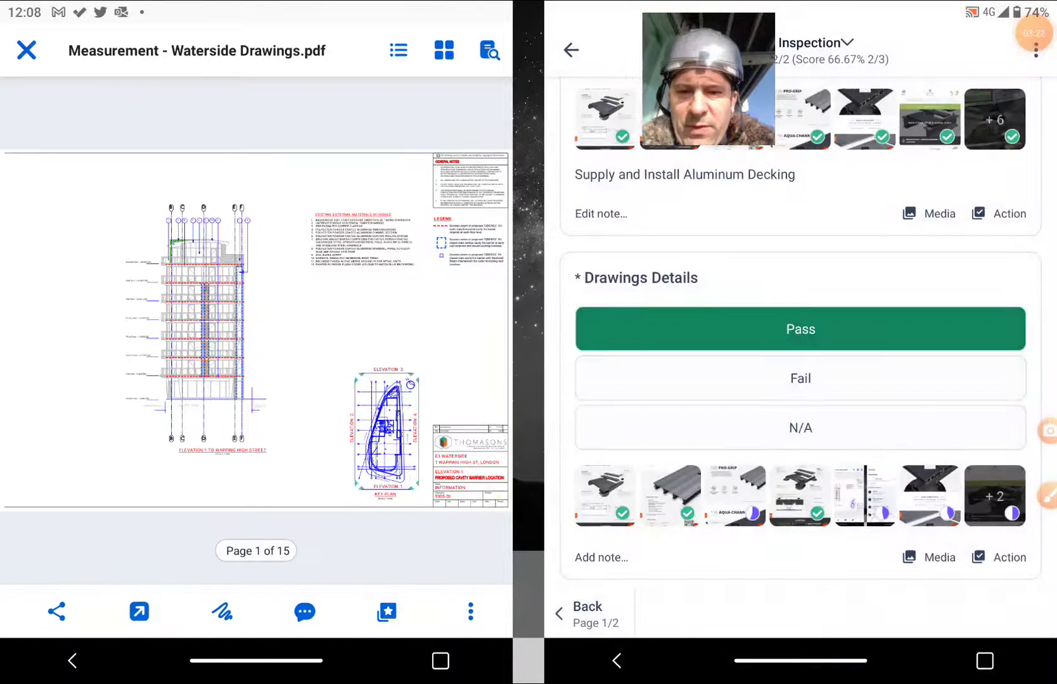
# - Open and cancel an empty note and a new action on Drawings Details
pyautogui.click(602, 557)
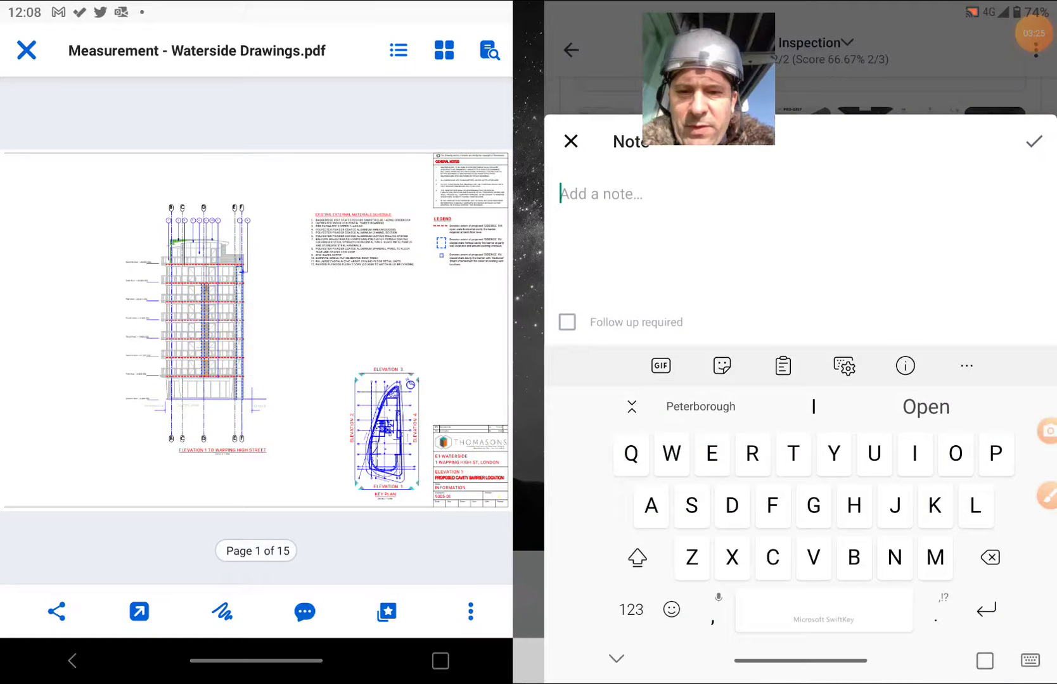
pyautogui.click(570, 141)
pyautogui.click(999, 575)
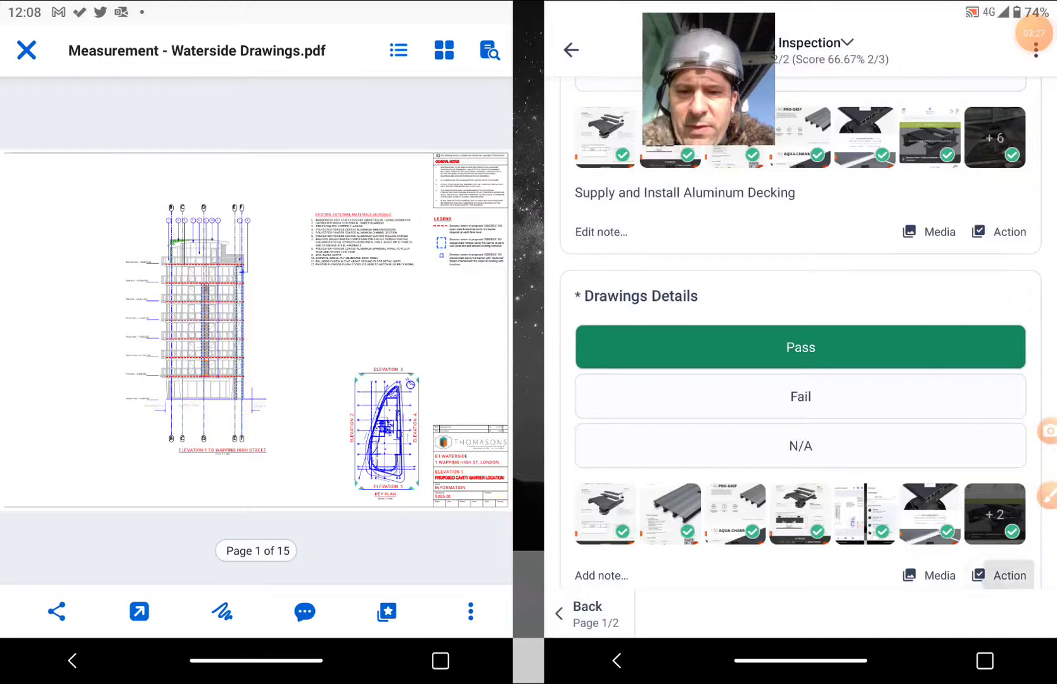
pyautogui.click(567, 52)
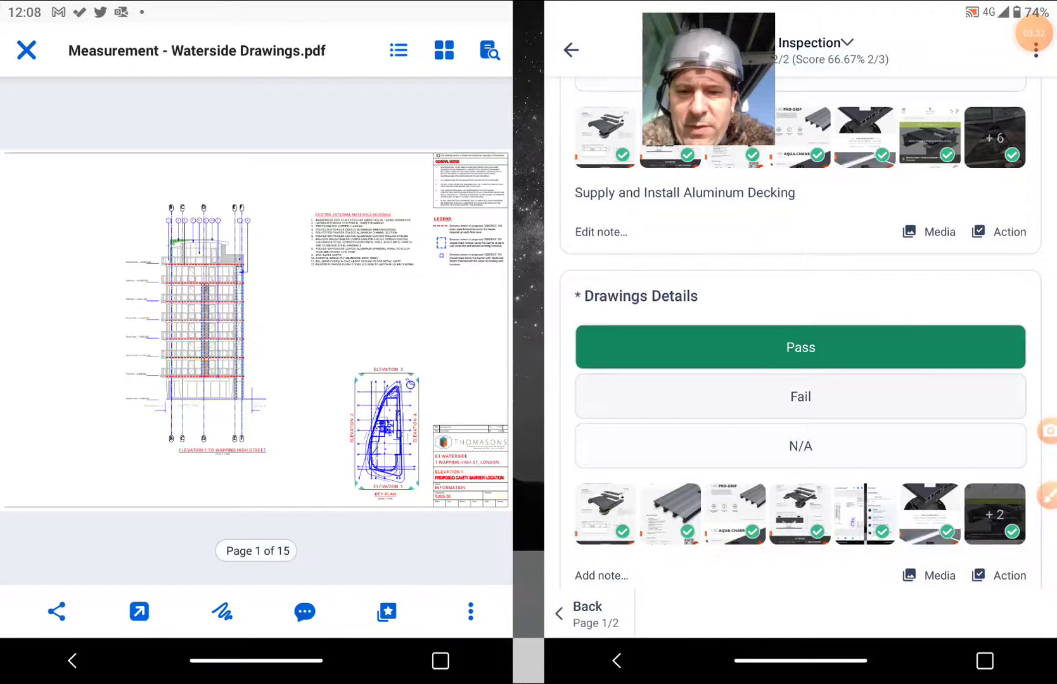
pyautogui.scroll(-3, 800, 331)
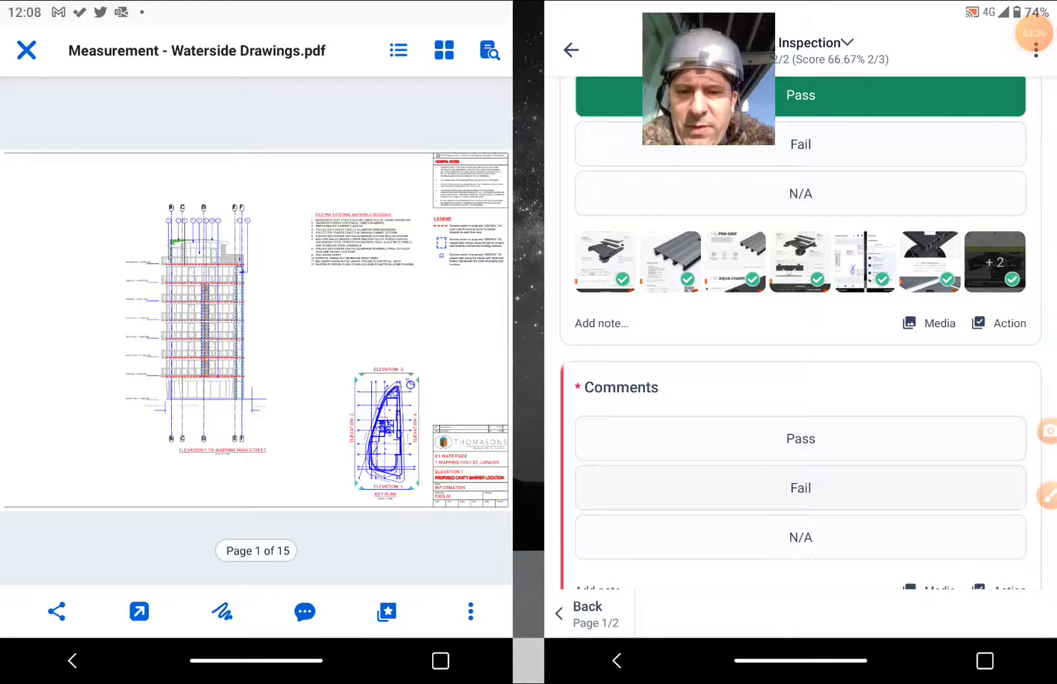
pyautogui.scroll(-1, 800, 330)
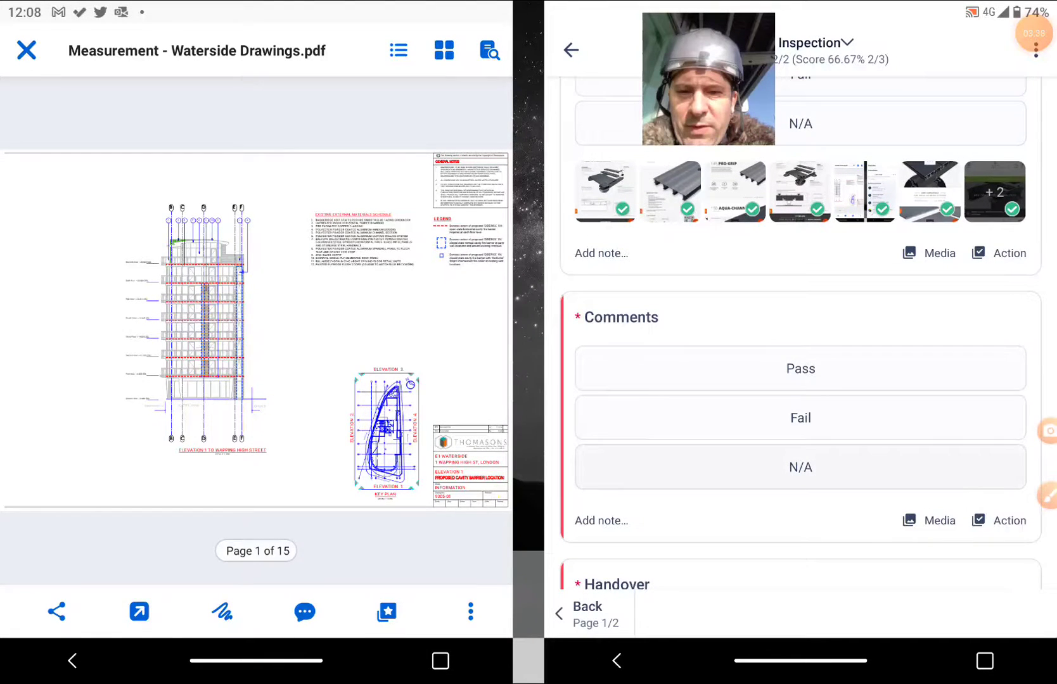
# - Mark the Comments item as Fail and choose to take a new photo for it
pyautogui.click(800, 418)
pyautogui.click(800, 418)
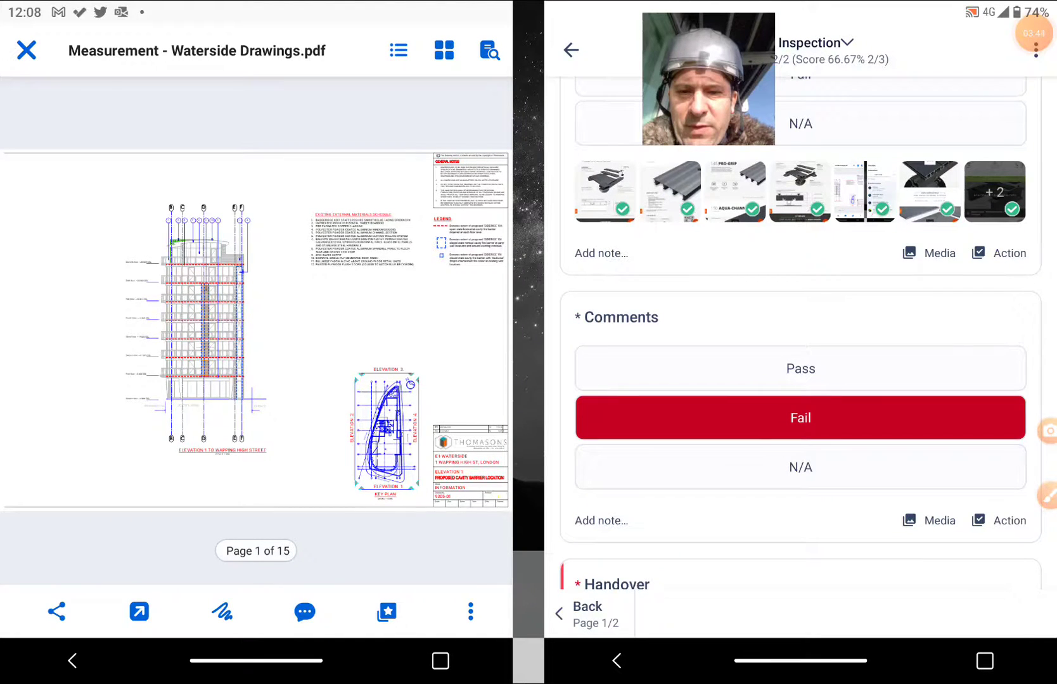
pyautogui.click(930, 521)
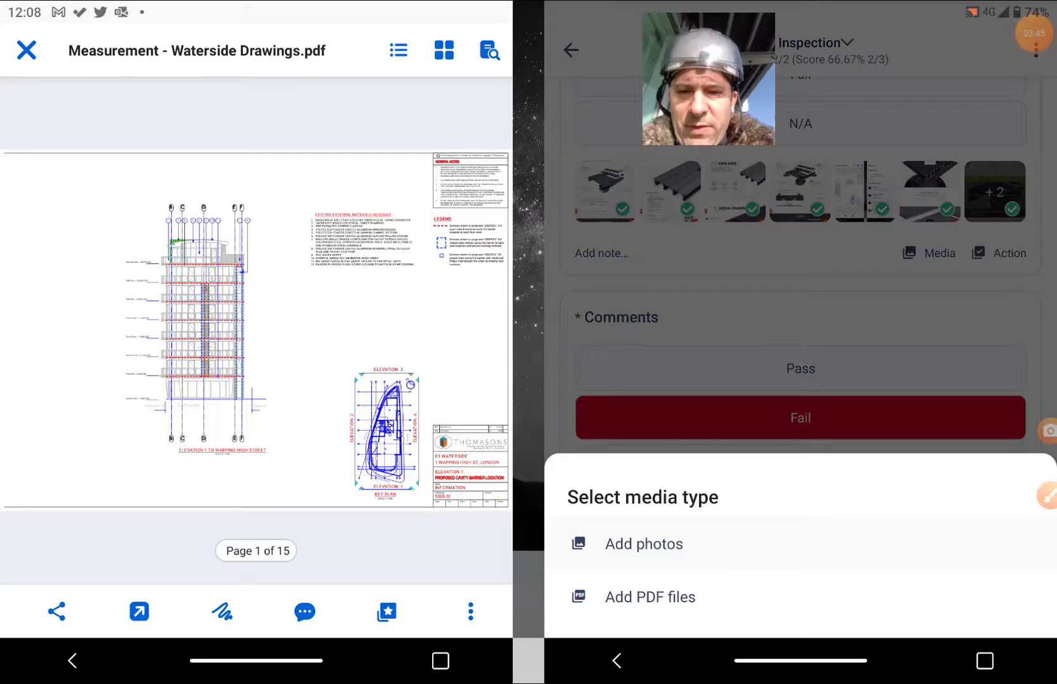
pyautogui.click(644, 544)
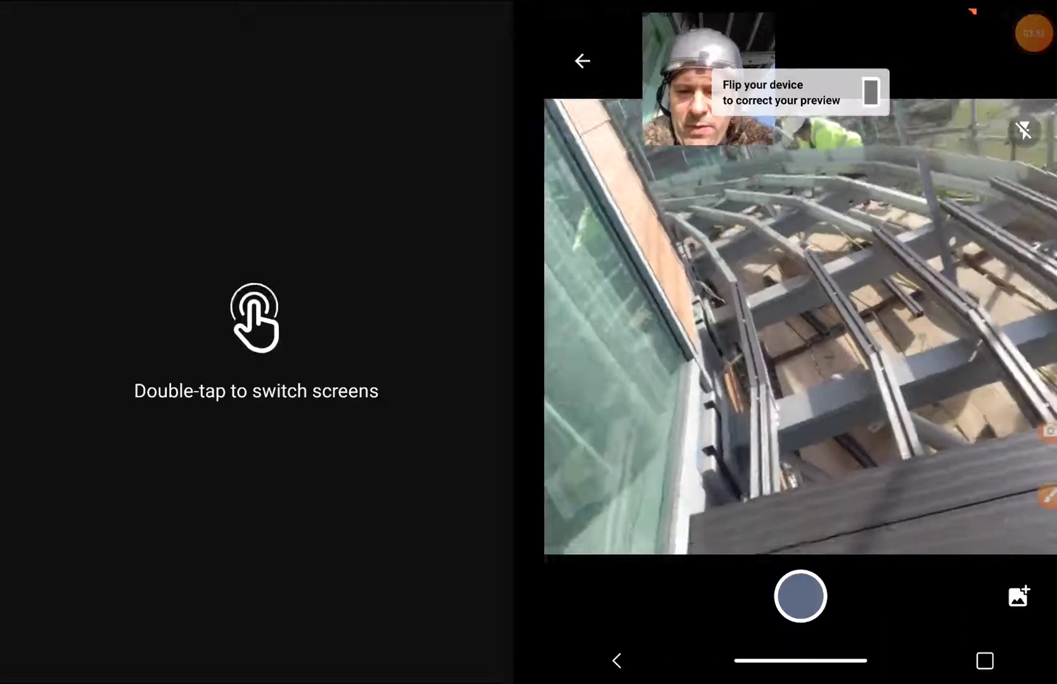
# - Photograph the unfinished balcony framing for the Comments item
pyautogui.doubleClick(256, 330)
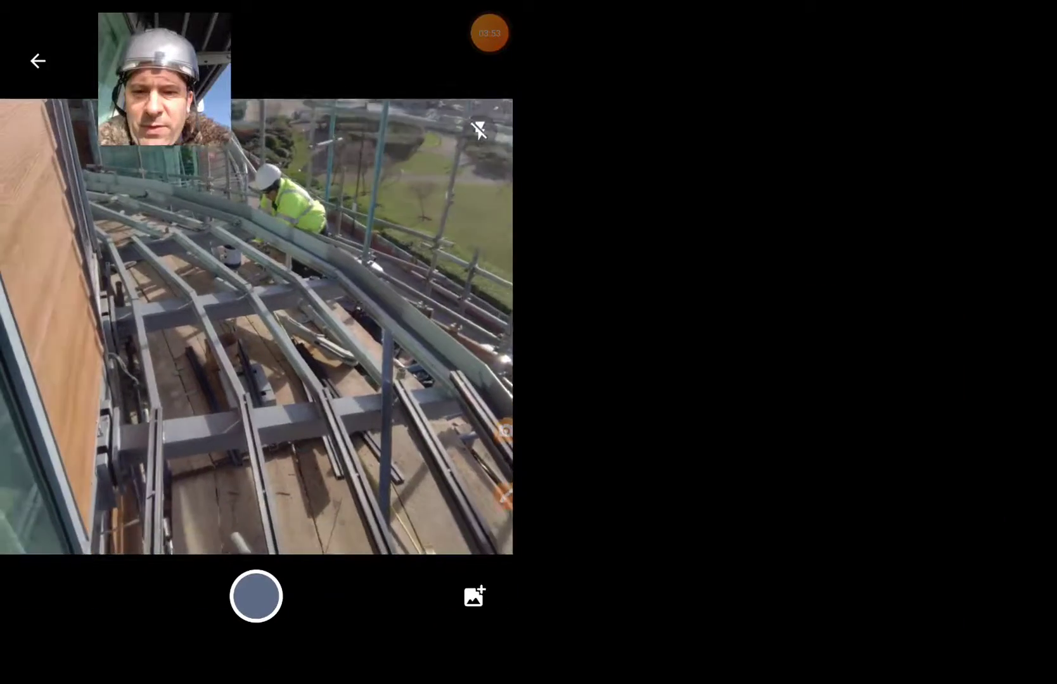
pyautogui.click(256, 597)
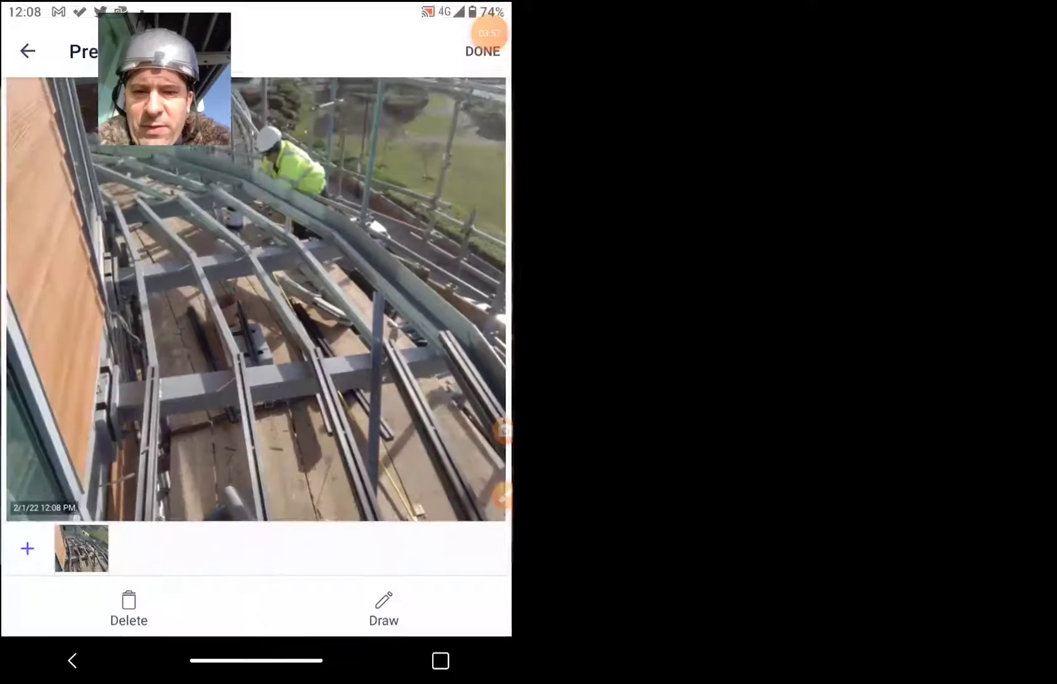
pyautogui.click(463, 61)
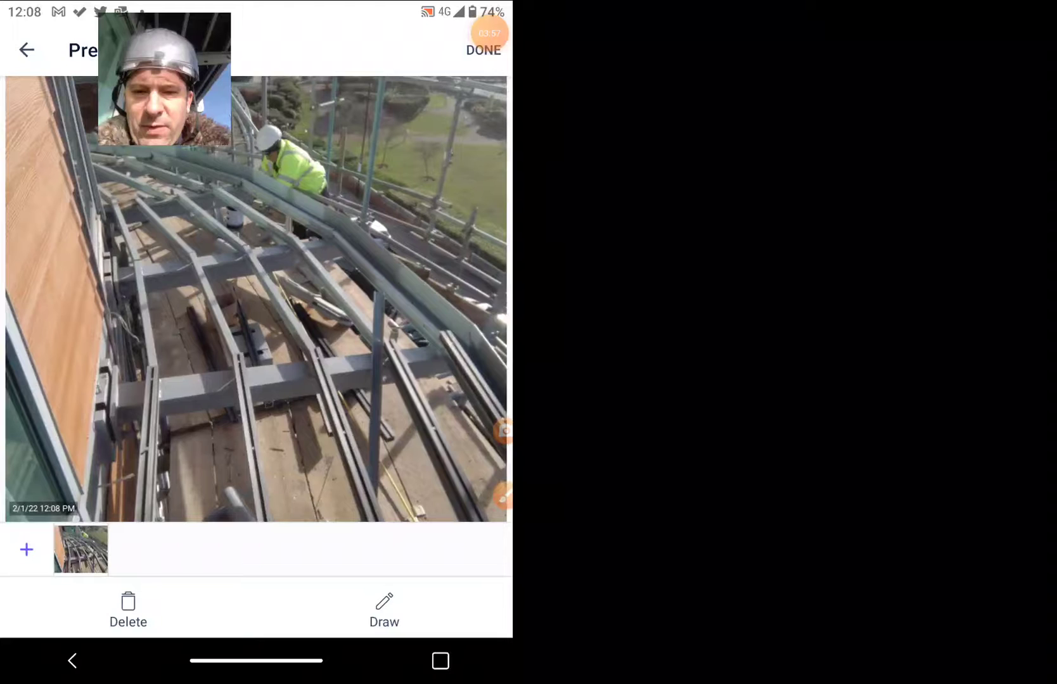
# - Handwrite 'Not completed' in red on the photo and attach it to Comments
pyautogui.click(384, 610)
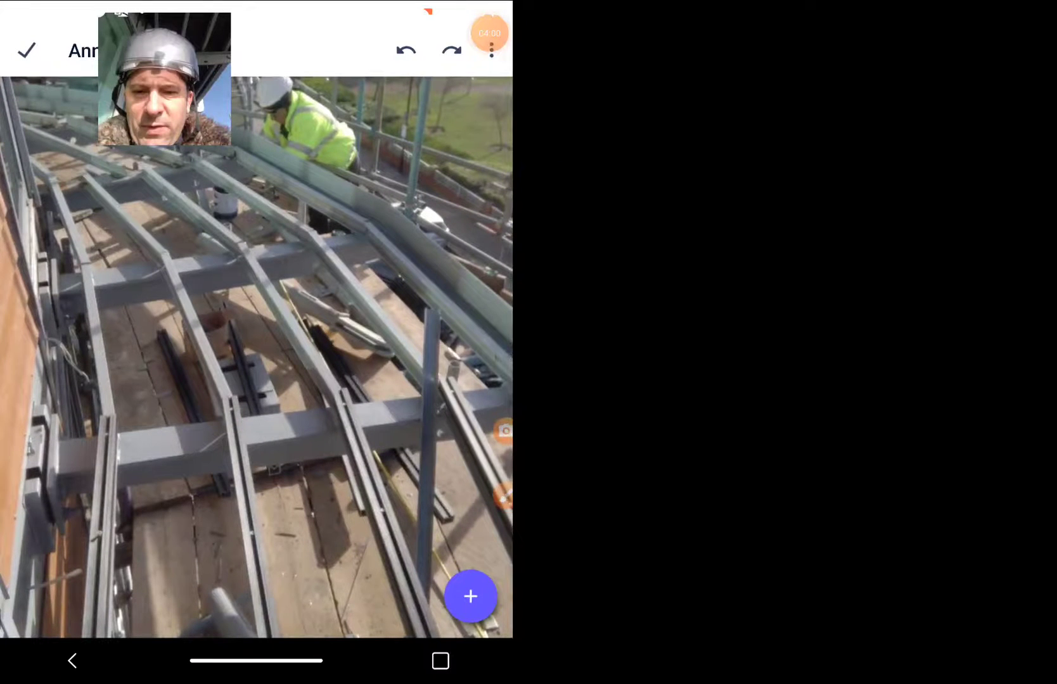
pyautogui.moveTo(122, 293)
pyautogui.mouseDown()
pyautogui.moveTo(157, 252)
pyautogui.moveTo(223, 239)
pyautogui.mouseUp()
pyautogui.moveTo(248, 184); pyautogui.dragTo(281, 240)
pyautogui.moveTo(210, 204); pyautogui.dragTo(277, 188)
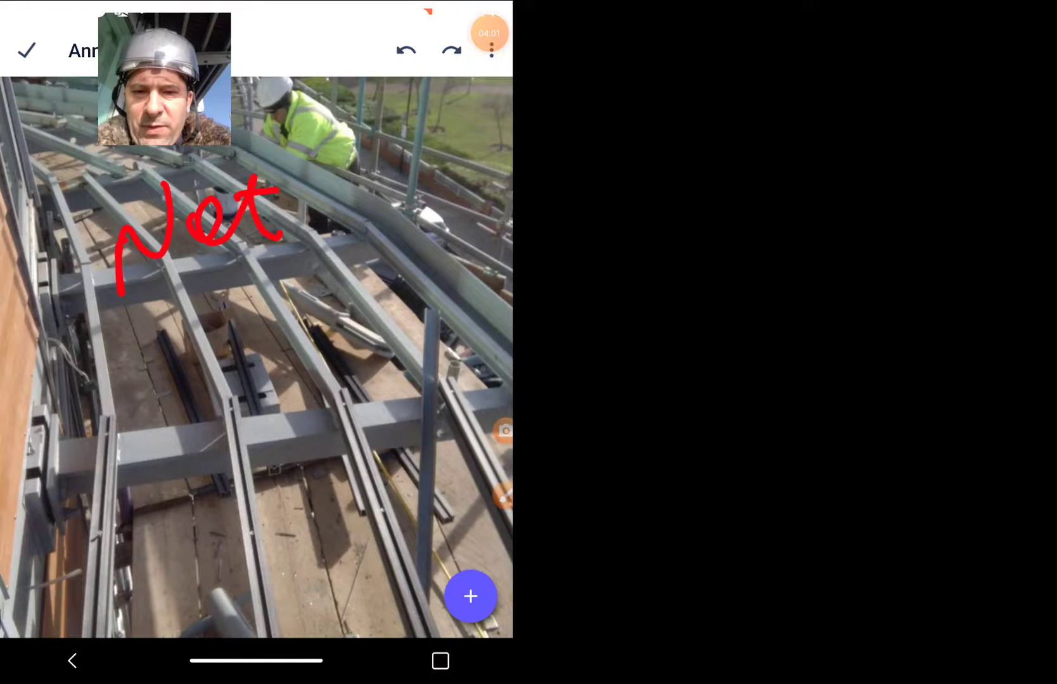
pyautogui.moveTo(136, 348); pyautogui.dragTo(216, 367)
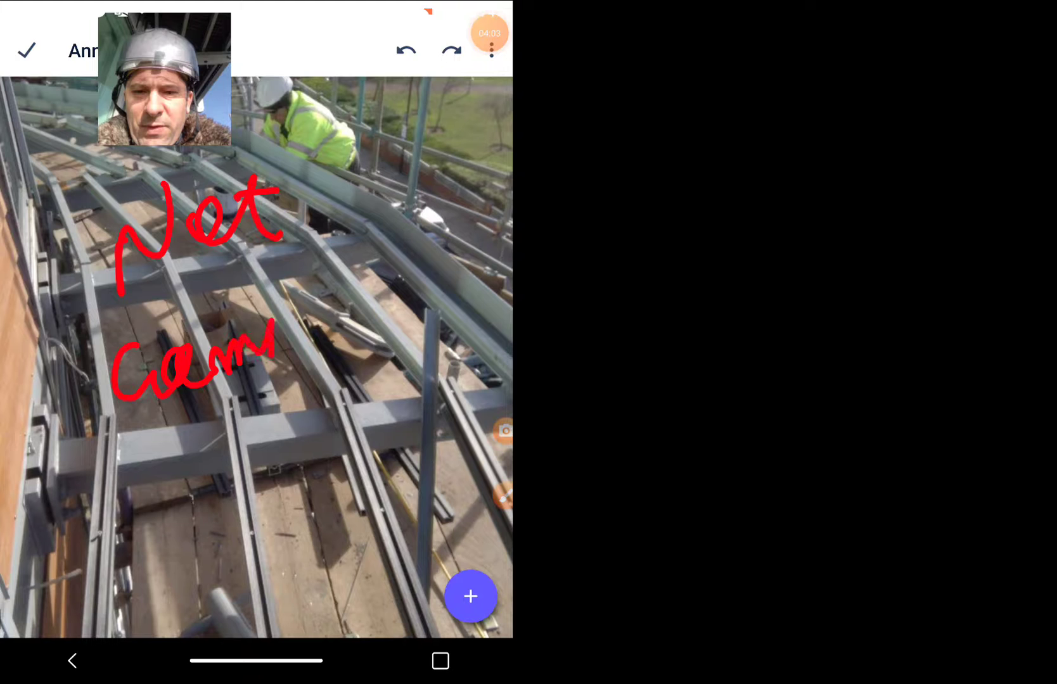
pyautogui.moveTo(272, 347); pyautogui.dragTo(310, 290)
pyautogui.moveTo(309, 331)
pyautogui.mouseDown()
pyautogui.moveTo(354, 262)
pyautogui.moveTo(408, 317)
pyautogui.moveTo(446, 310)
pyautogui.mouseUp()
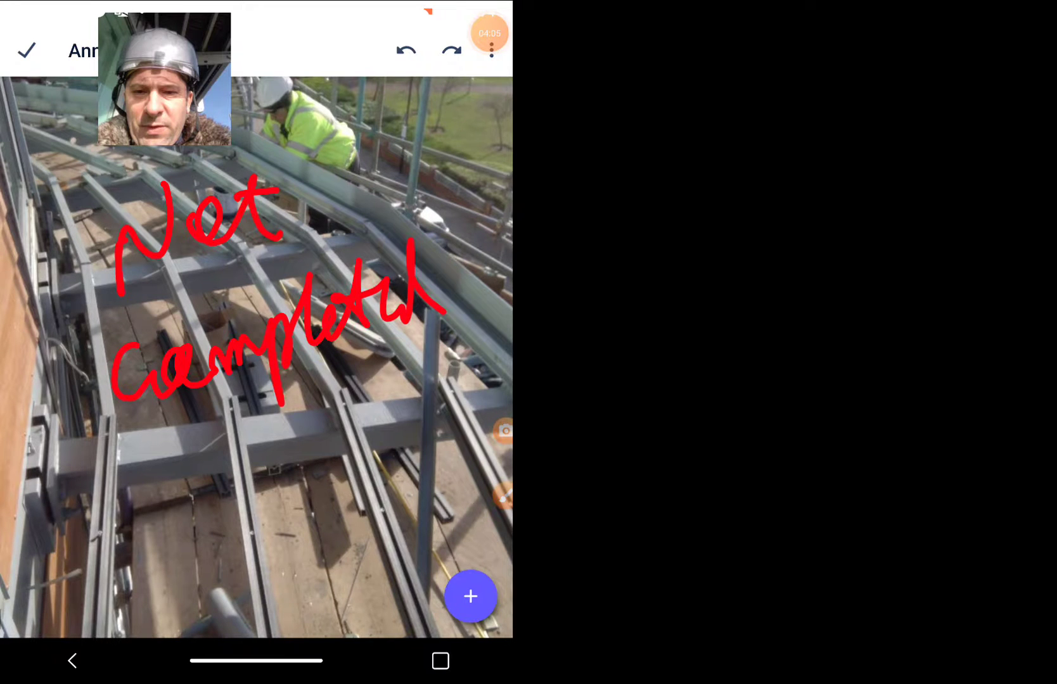
pyautogui.click(27, 51)
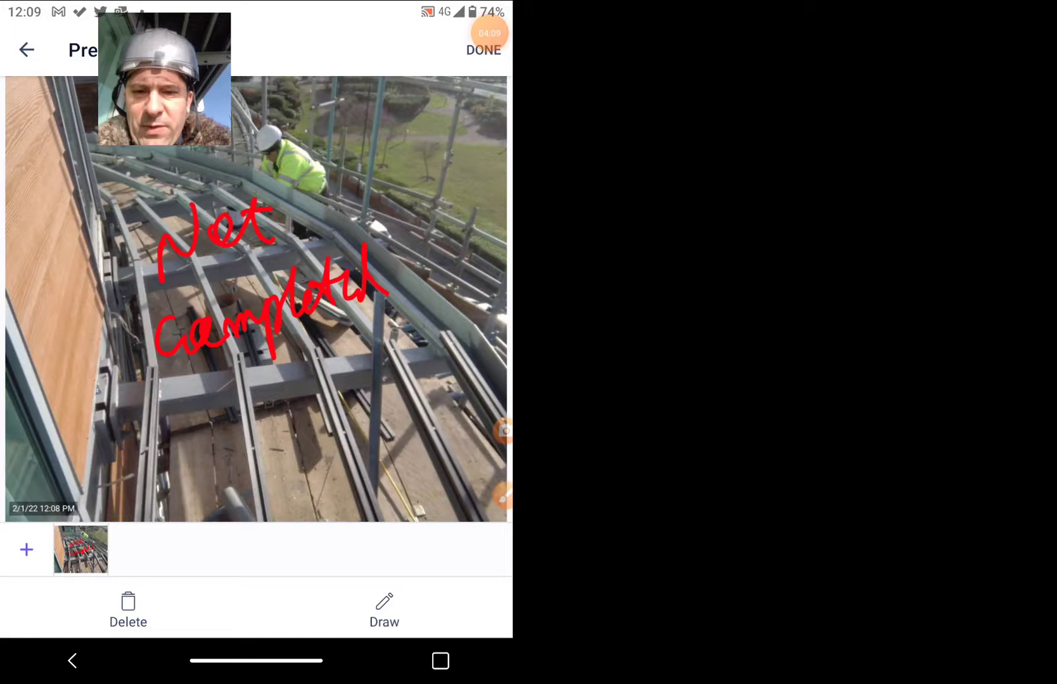
pyautogui.click(483, 49)
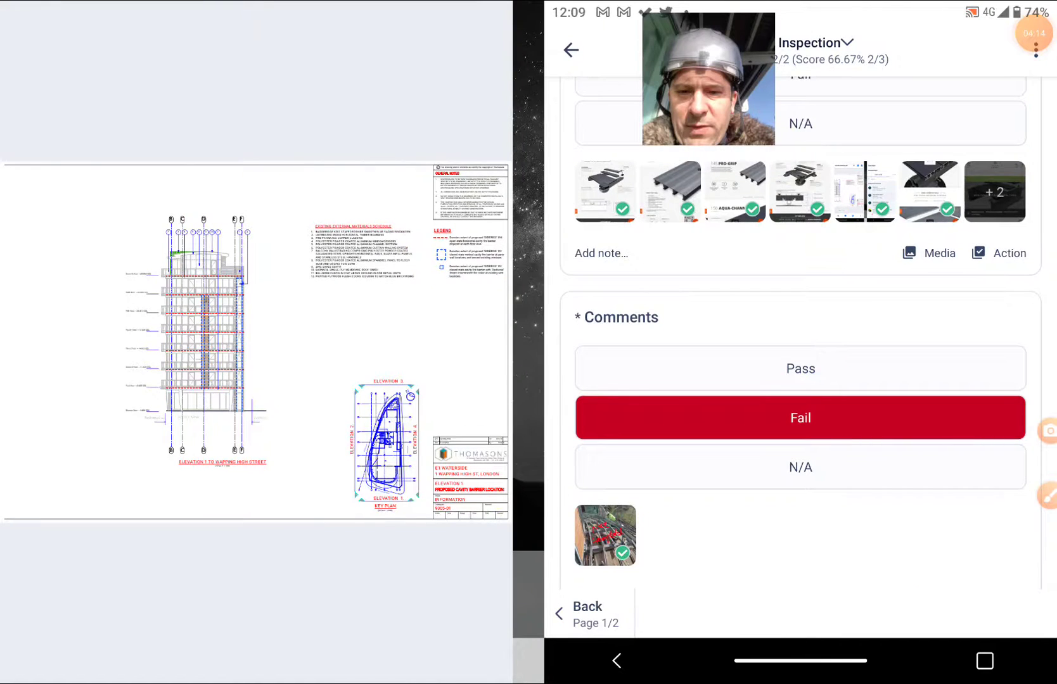
pyautogui.scroll(-3, 800, 347)
pyautogui.scroll(-1, 800, 341)
# - Fill the Handover full name from the suggestion, then draw, redo and save the signature
pyautogui.click(776, 407)
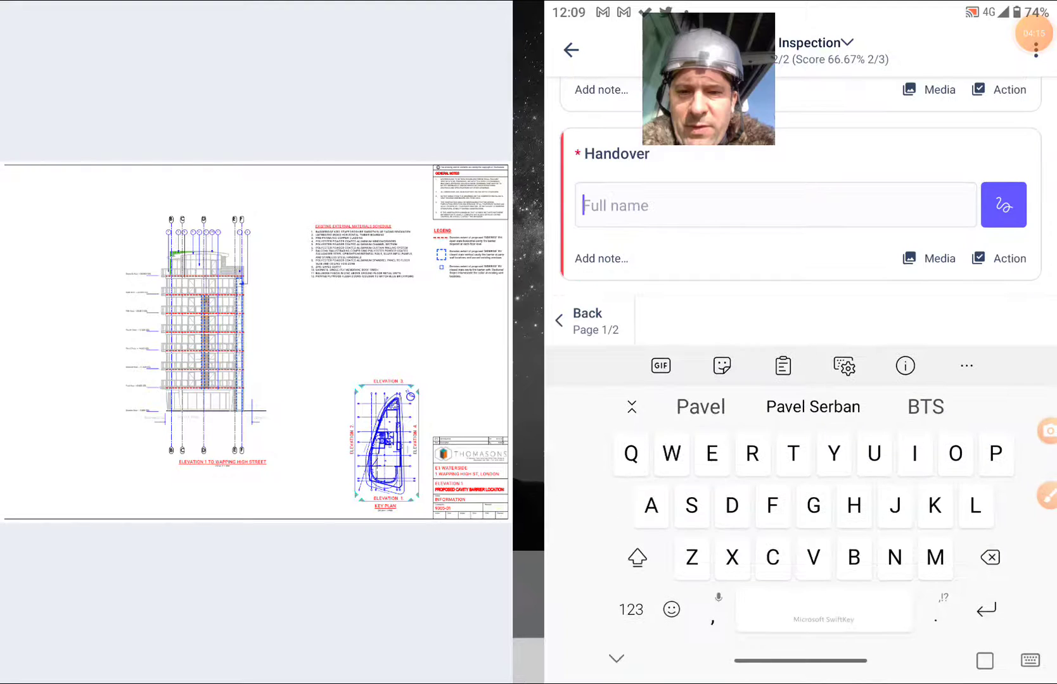
pyautogui.click(812, 406)
pyautogui.click(1003, 204)
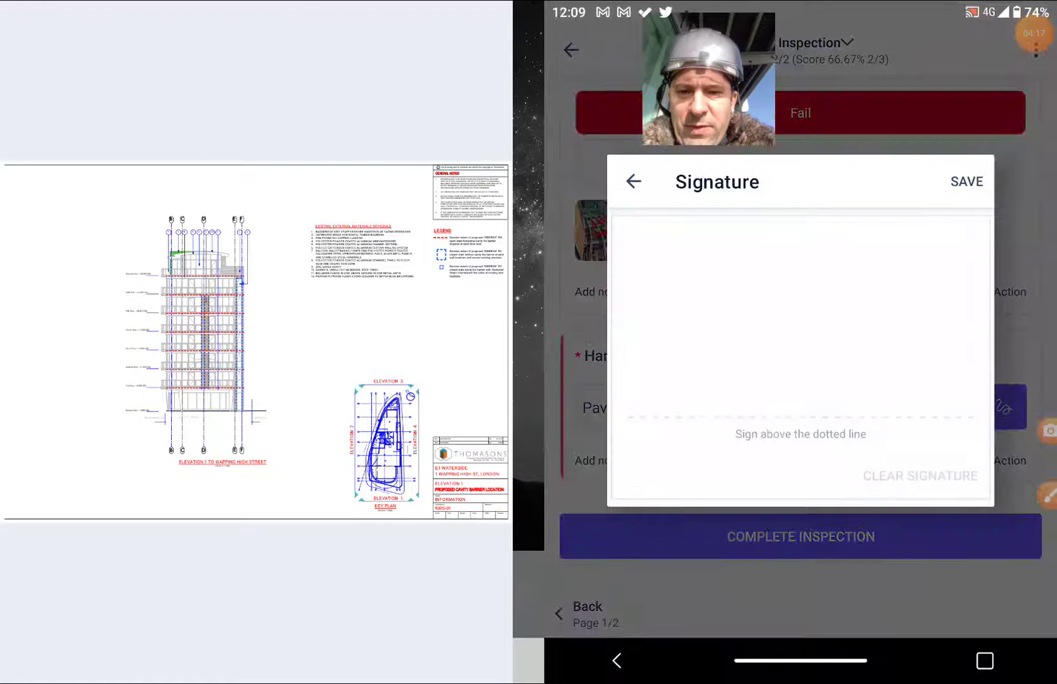
pyautogui.moveTo(743, 292); pyautogui.dragTo(687, 375)
pyautogui.moveTo(727, 317)
pyautogui.mouseDown()
pyautogui.moveTo(801, 314)
pyautogui.moveTo(858, 332)
pyautogui.mouseUp()
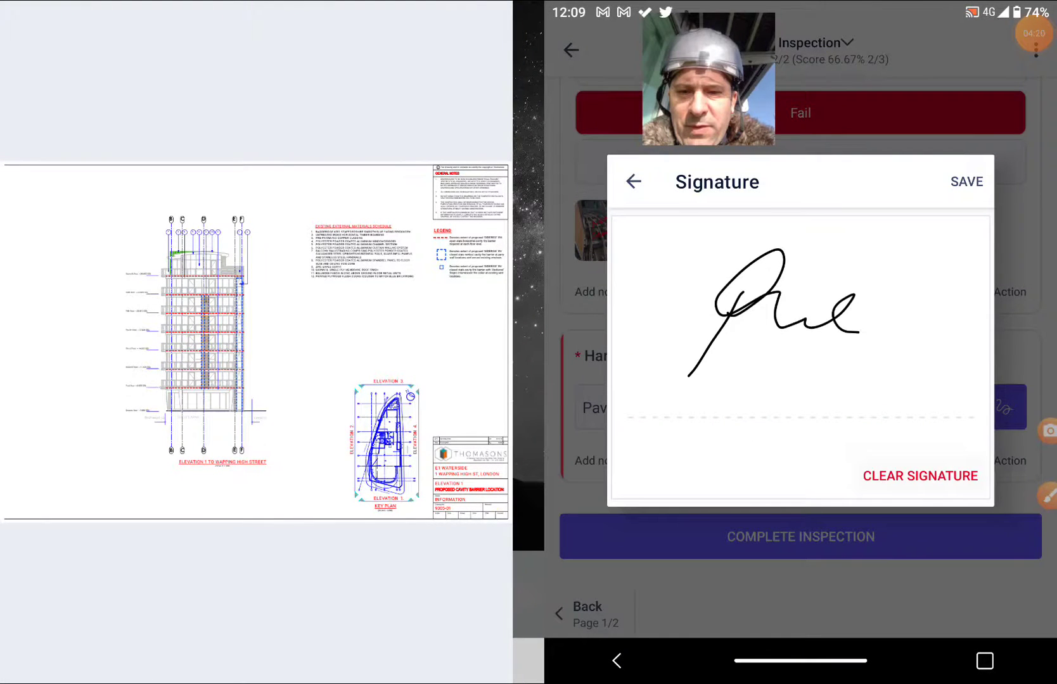
pyautogui.click(919, 475)
pyautogui.moveTo(779, 267)
pyautogui.mouseDown()
pyautogui.moveTo(696, 366)
pyautogui.moveTo(734, 290)
pyautogui.moveTo(814, 330)
pyautogui.moveTo(891, 285)
pyautogui.mouseUp()
pyautogui.click(966, 181)
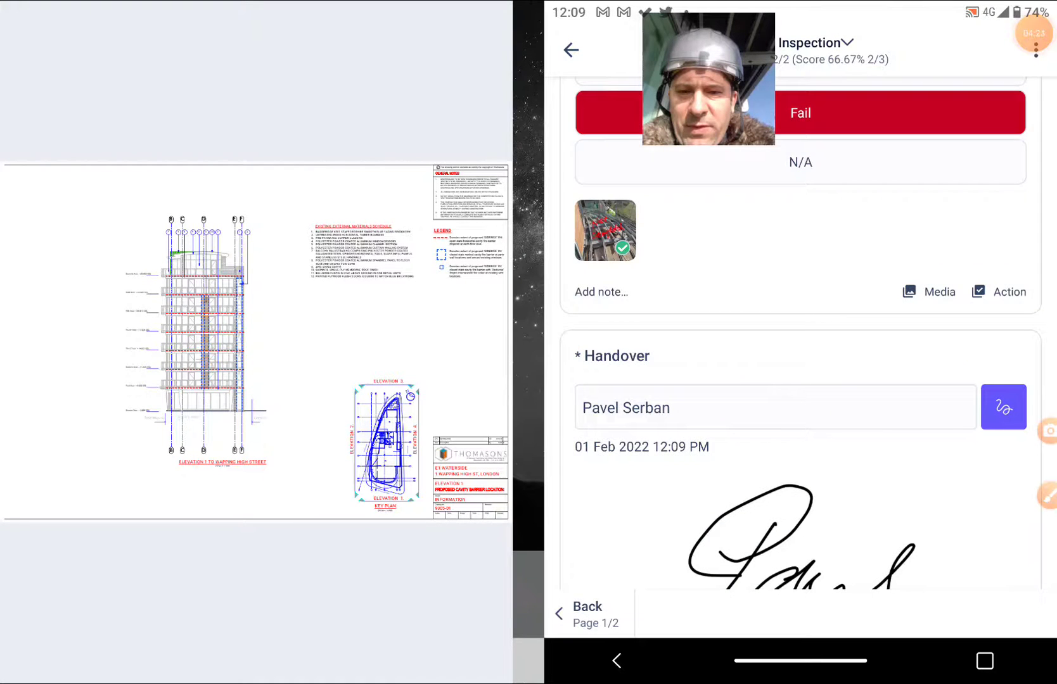
pyautogui.scroll(-5, 800, 372)
# - Open and dismiss an empty note and a new action on the Handover item
pyautogui.click(601, 461)
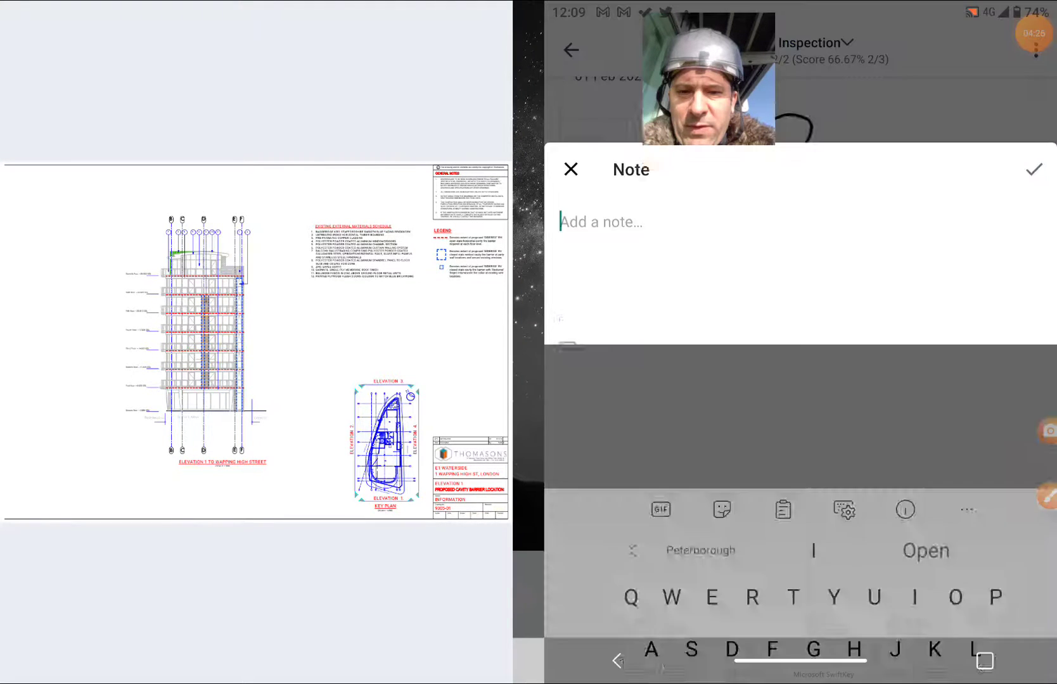
pyautogui.press('Escape')
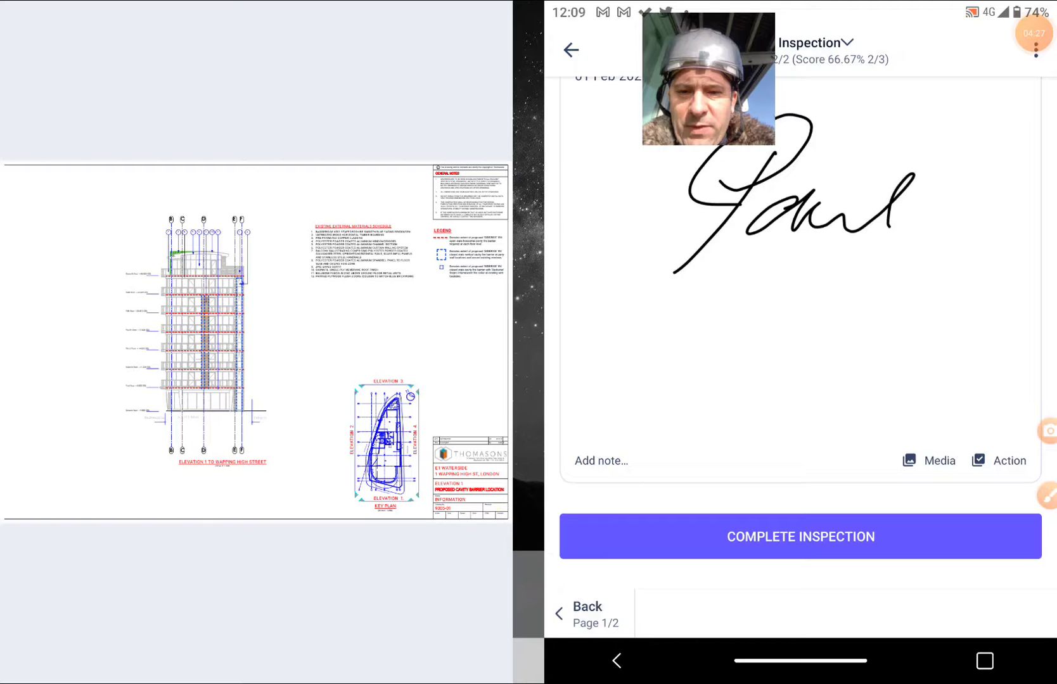
pyautogui.click(999, 461)
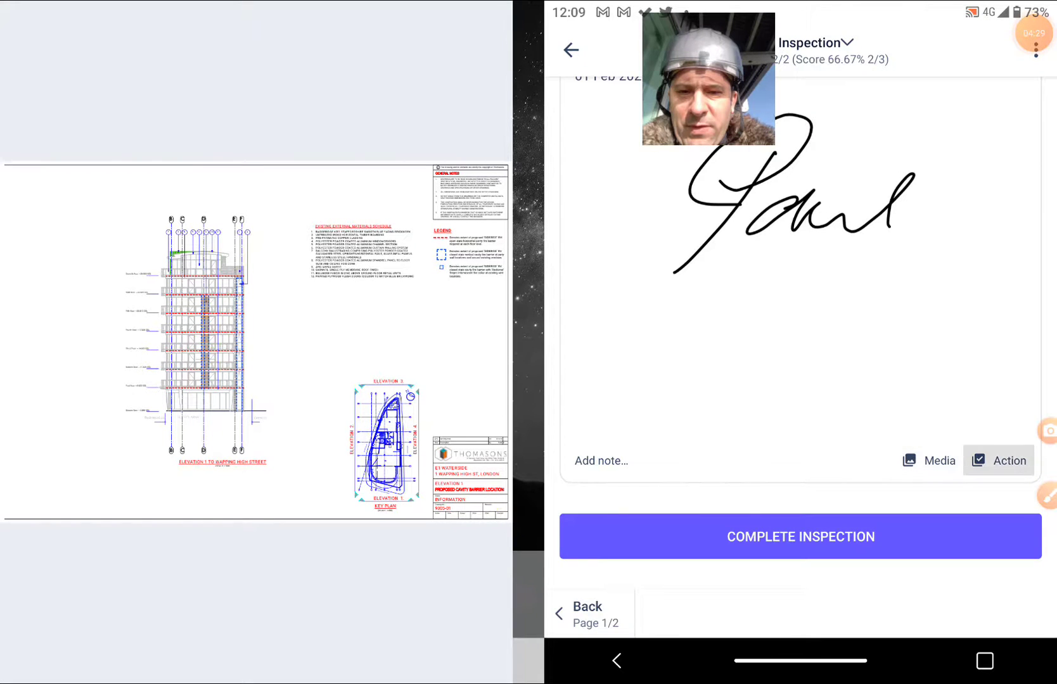
pyautogui.click(558, 48)
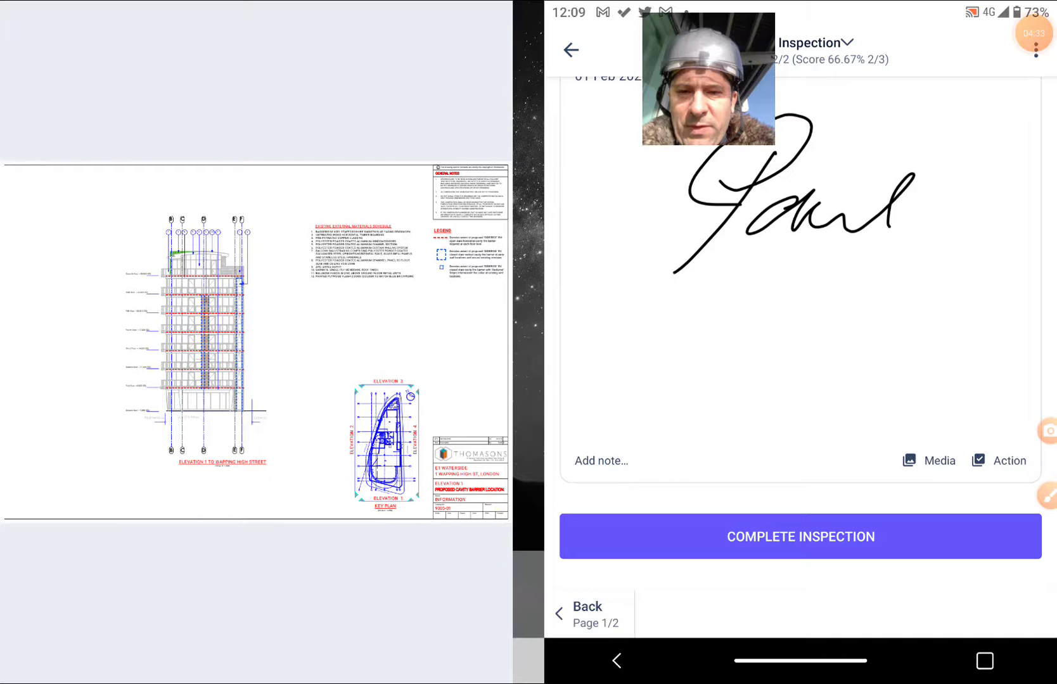
pyautogui.click(588, 614)
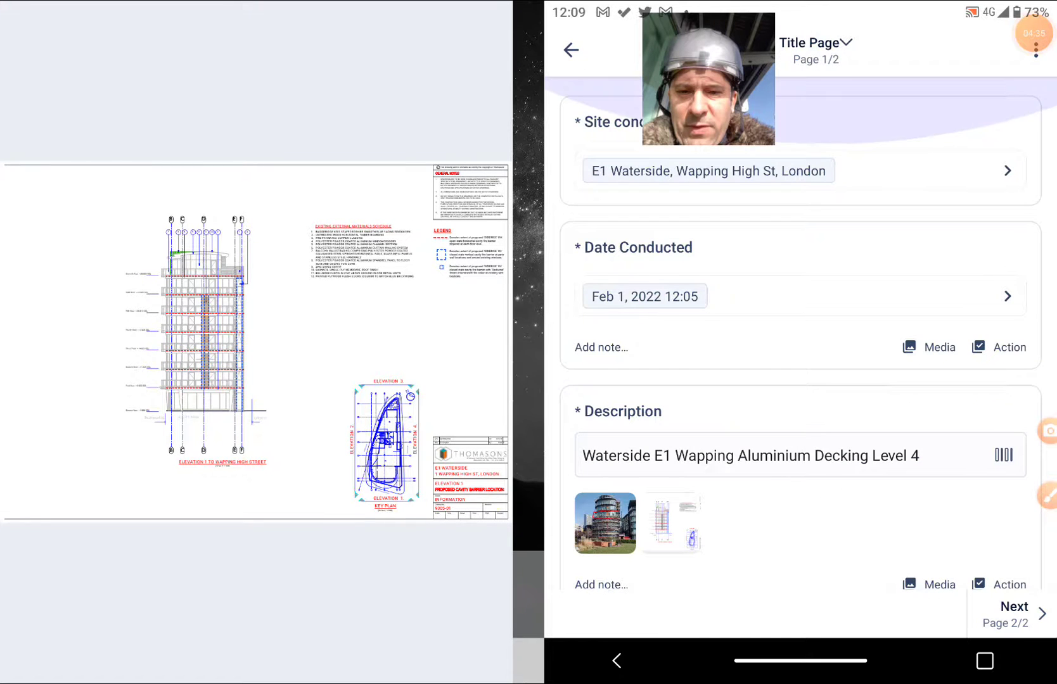
pyautogui.scroll(-3, 800, 331)
pyautogui.scroll(-4, 800, 331)
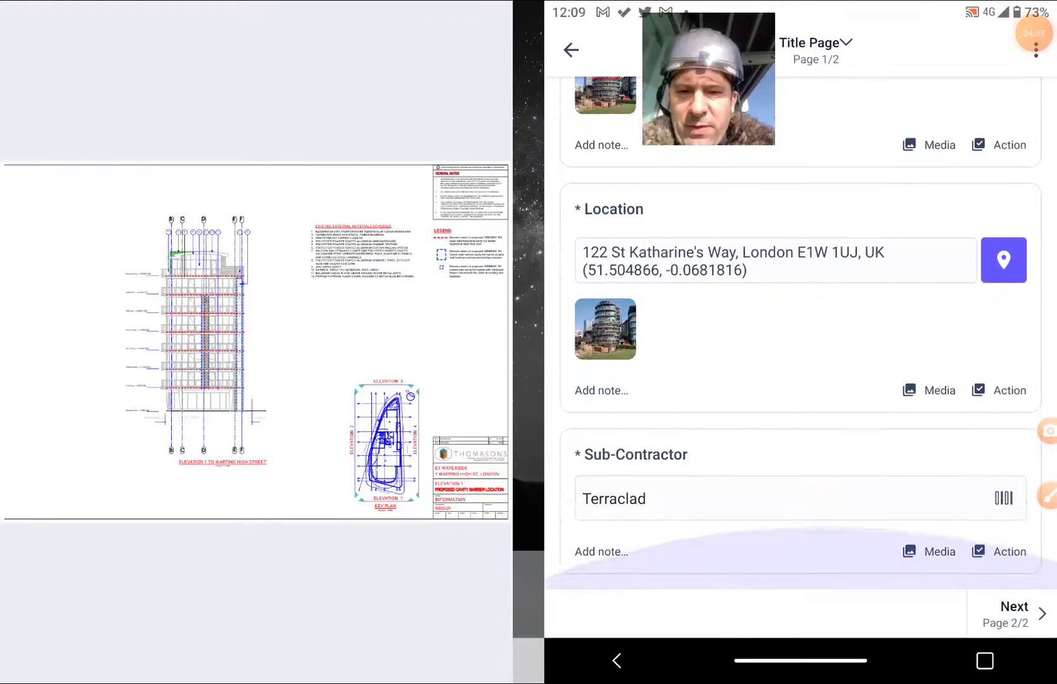
pyautogui.click(1014, 613)
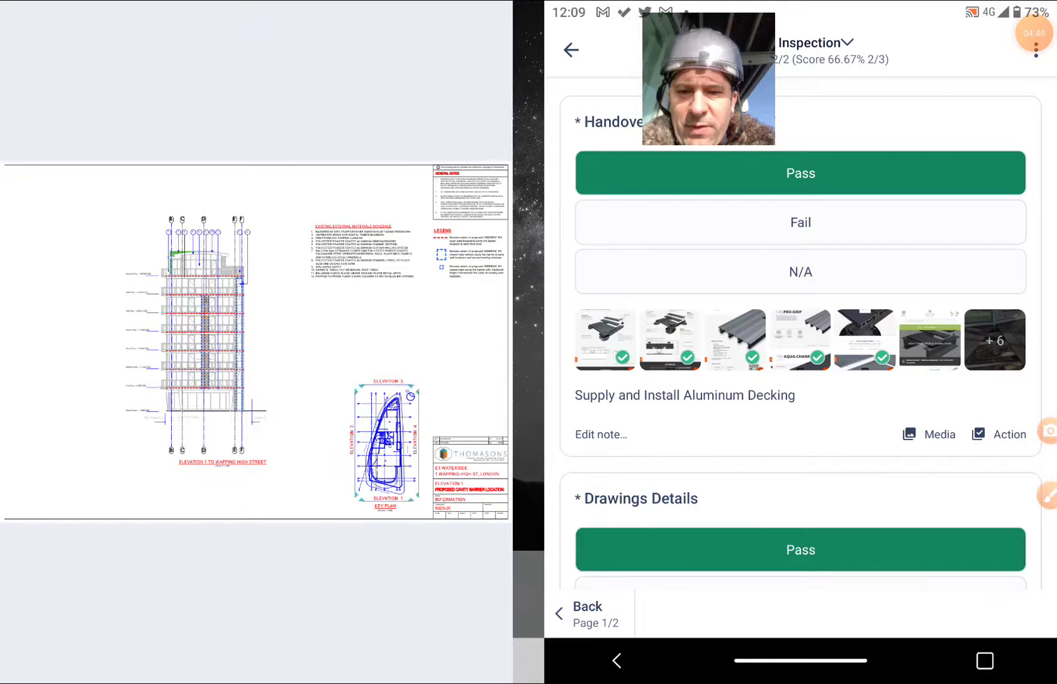
pyautogui.scroll(-3, 801, 330)
pyautogui.scroll(-4, 801, 331)
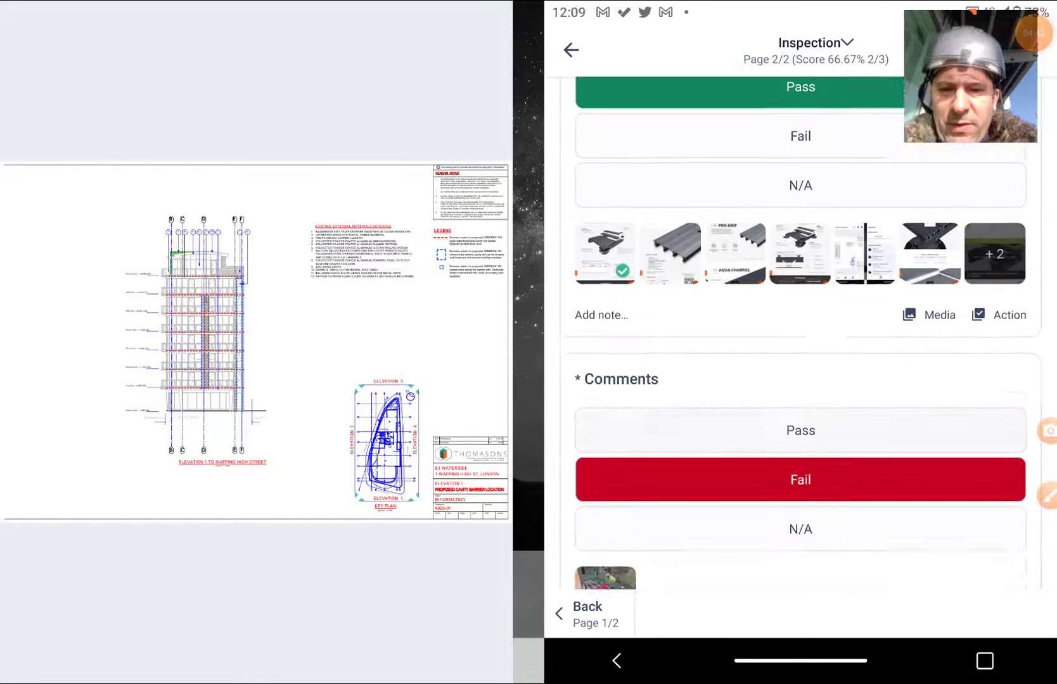
pyautogui.click(601, 572)
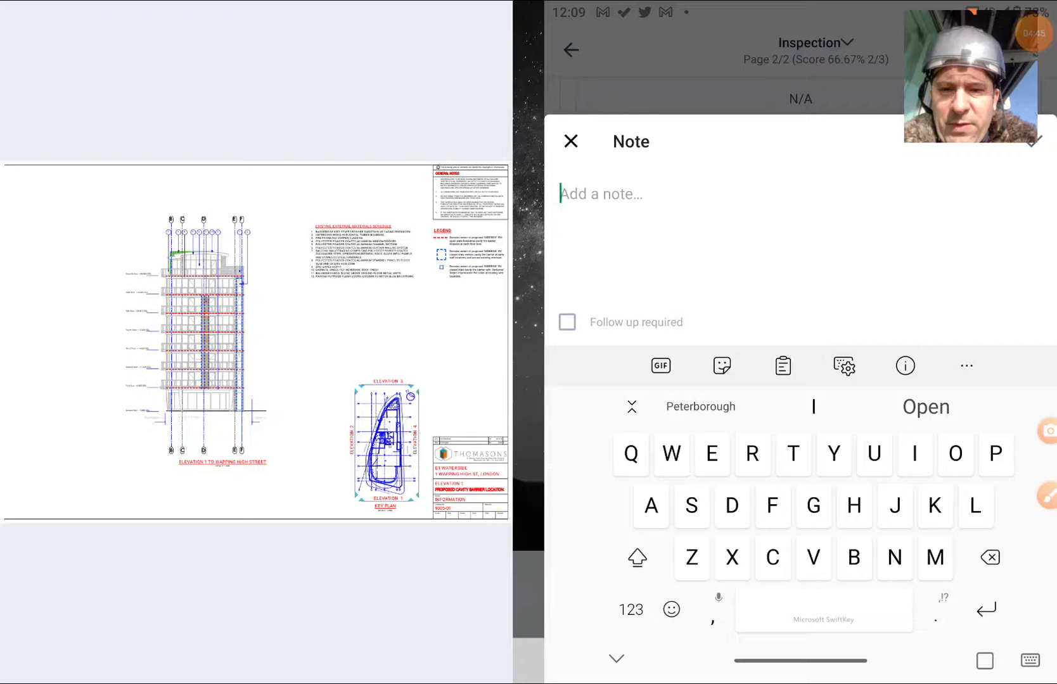
pyautogui.write('Balcony ')
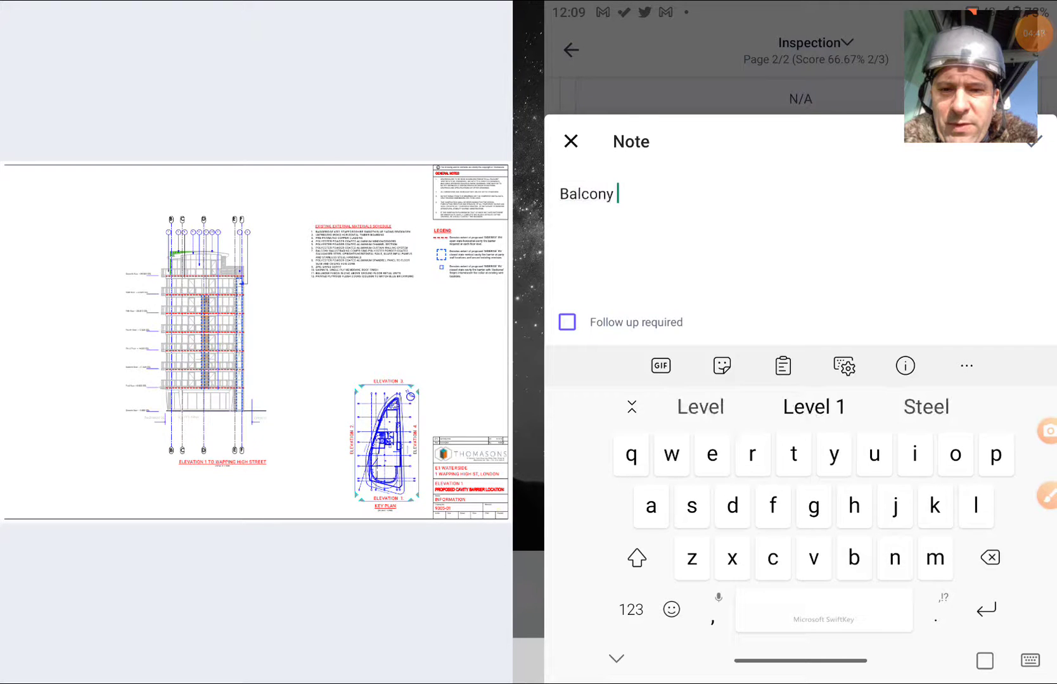
pyautogui.write('Con')
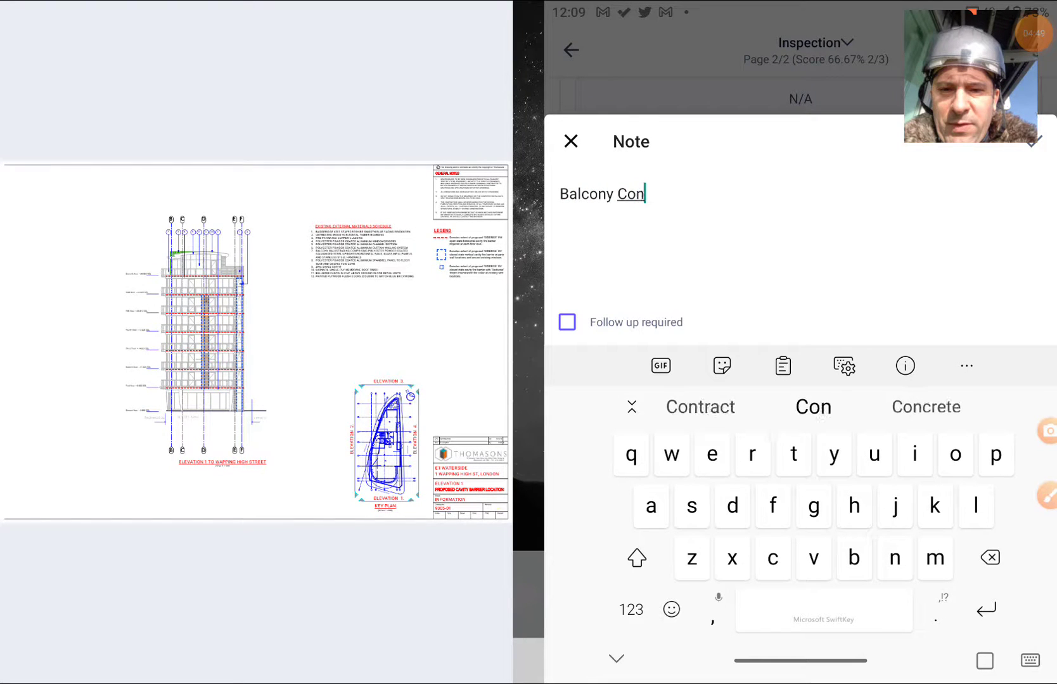
pyautogui.write('tra')
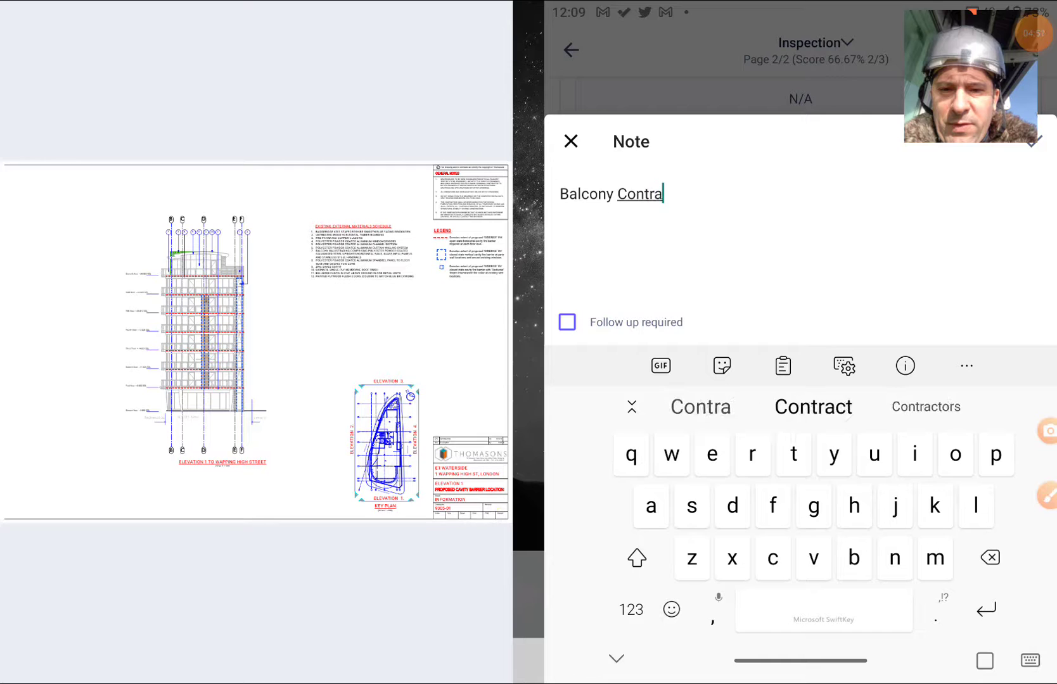
# - Complete the note text 'Balcony Contractors not installed the Steel Structure support'
pyautogui.click(925, 407)
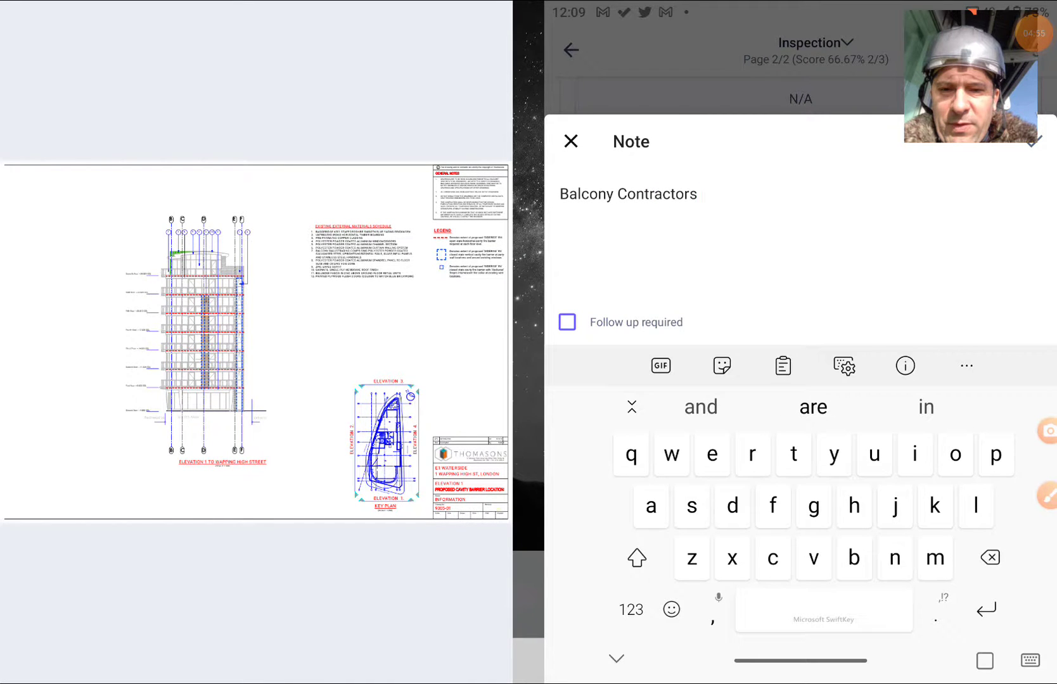
pyautogui.write('not')
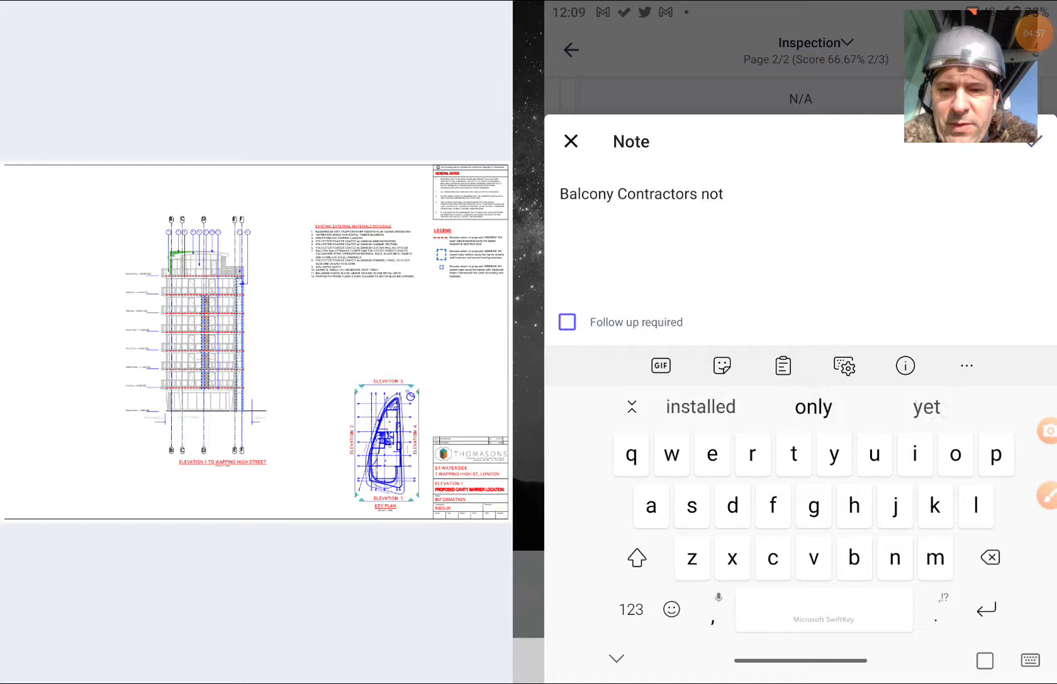
pyautogui.click(700, 407)
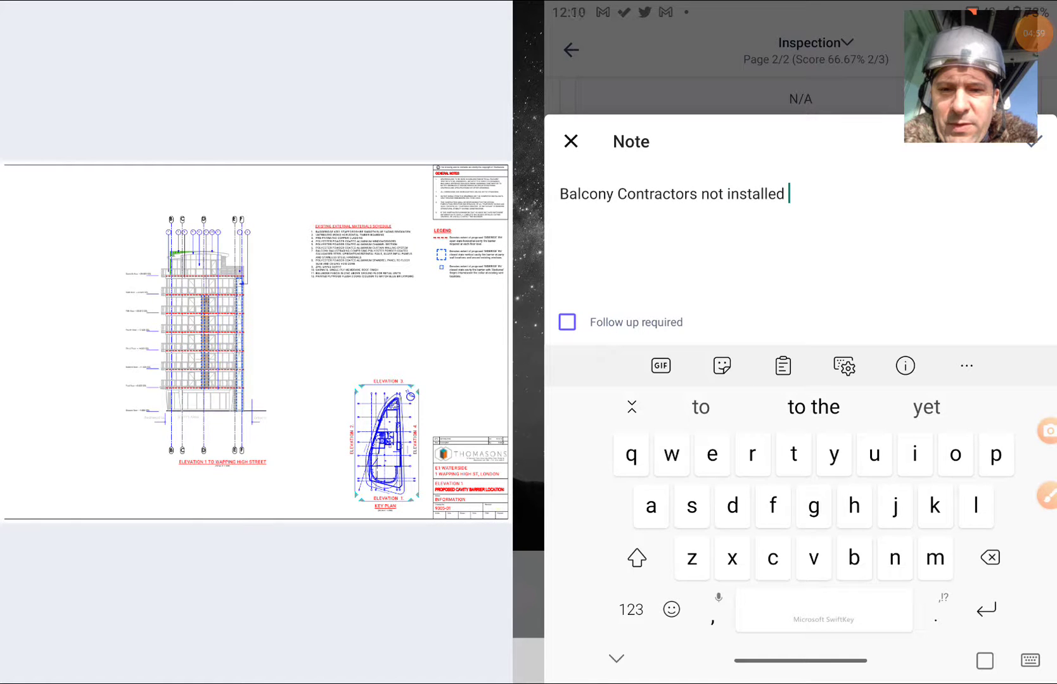
pyautogui.write('the s')
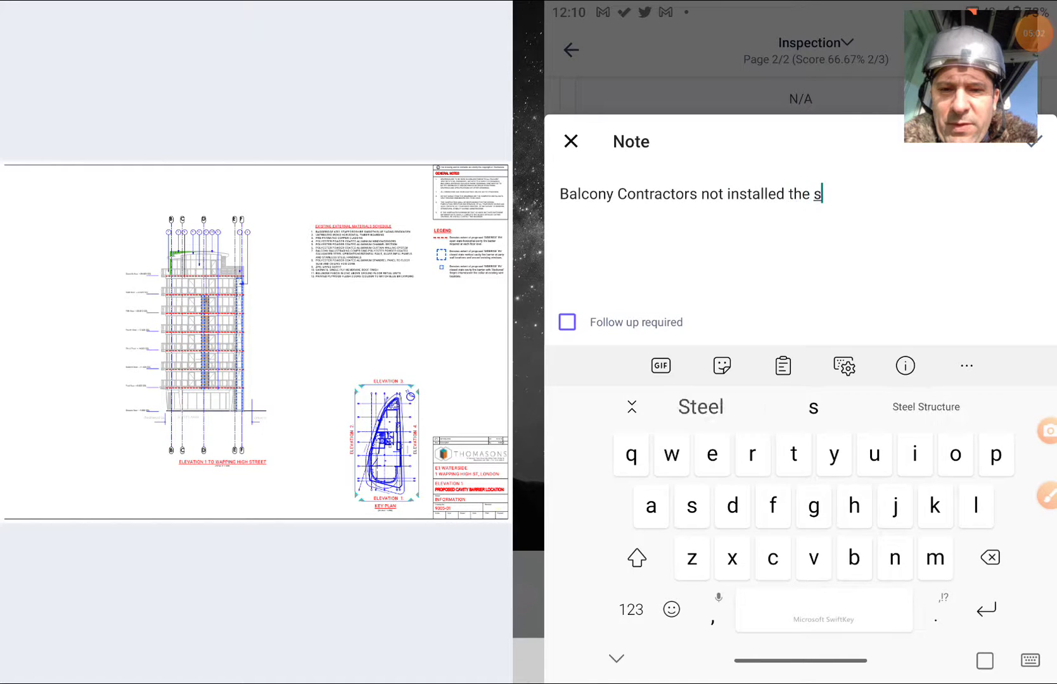
pyautogui.write('tee')
pyautogui.click(813, 406)
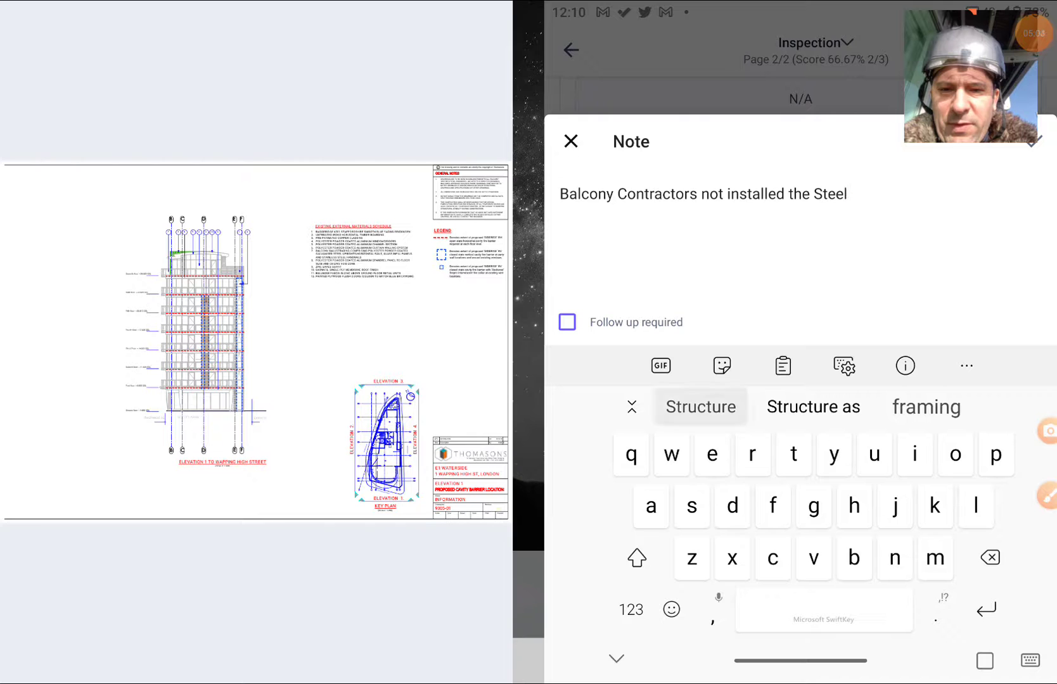
pyautogui.click(700, 407)
pyautogui.click(925, 406)
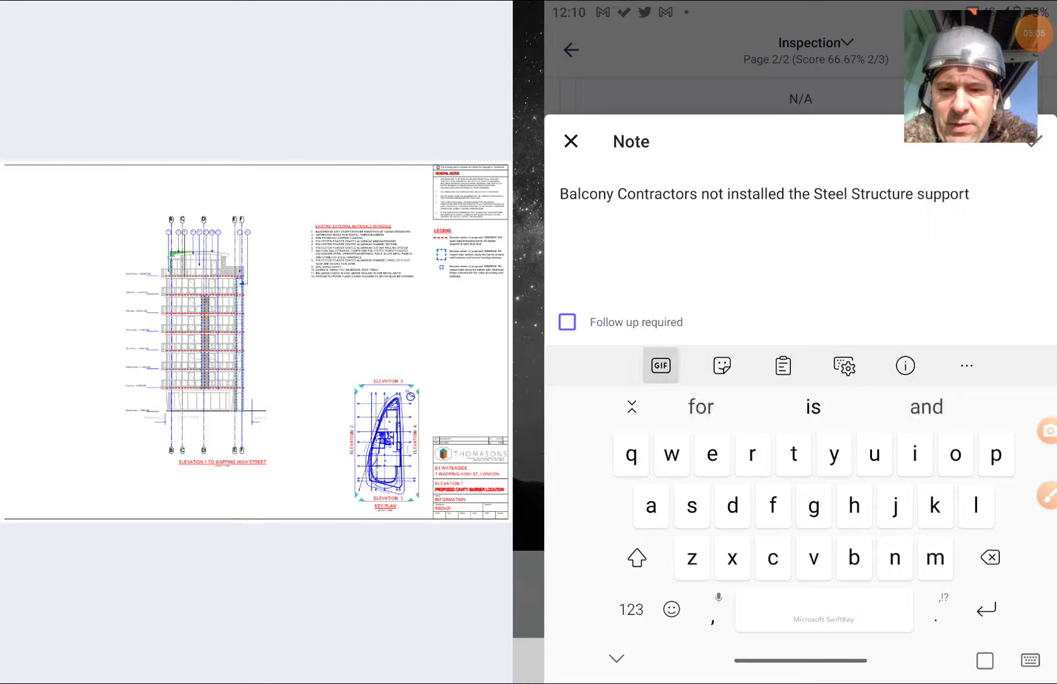
# - Tick Follow up required and save the note on the Comments item
pyautogui.click(567, 321)
pyautogui.click(616, 658)
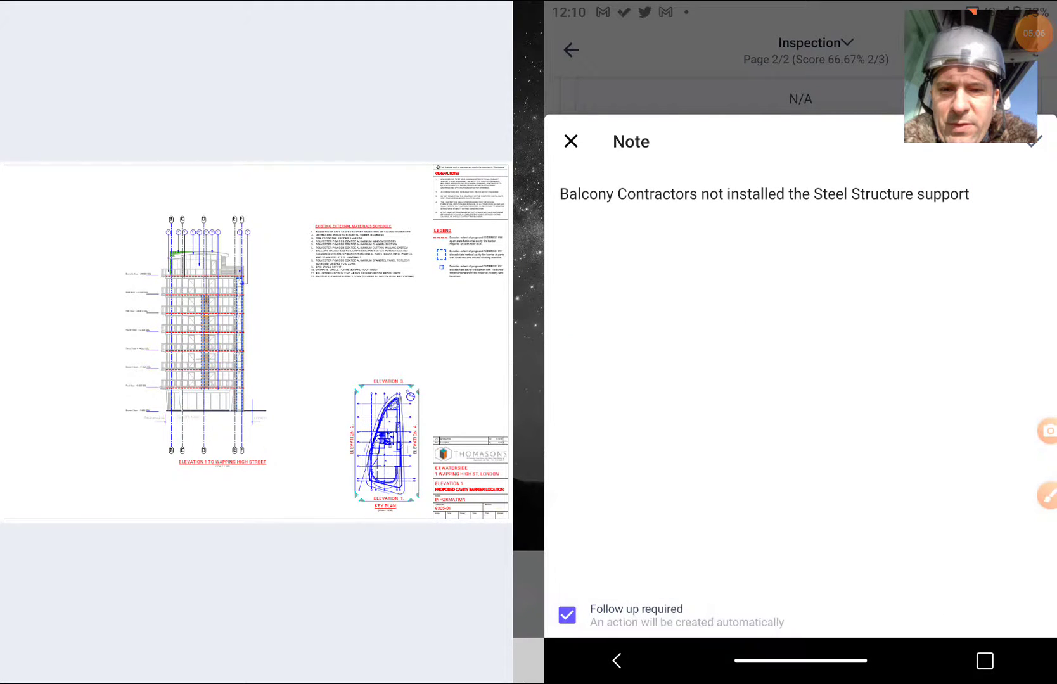
pyautogui.click(1033, 141)
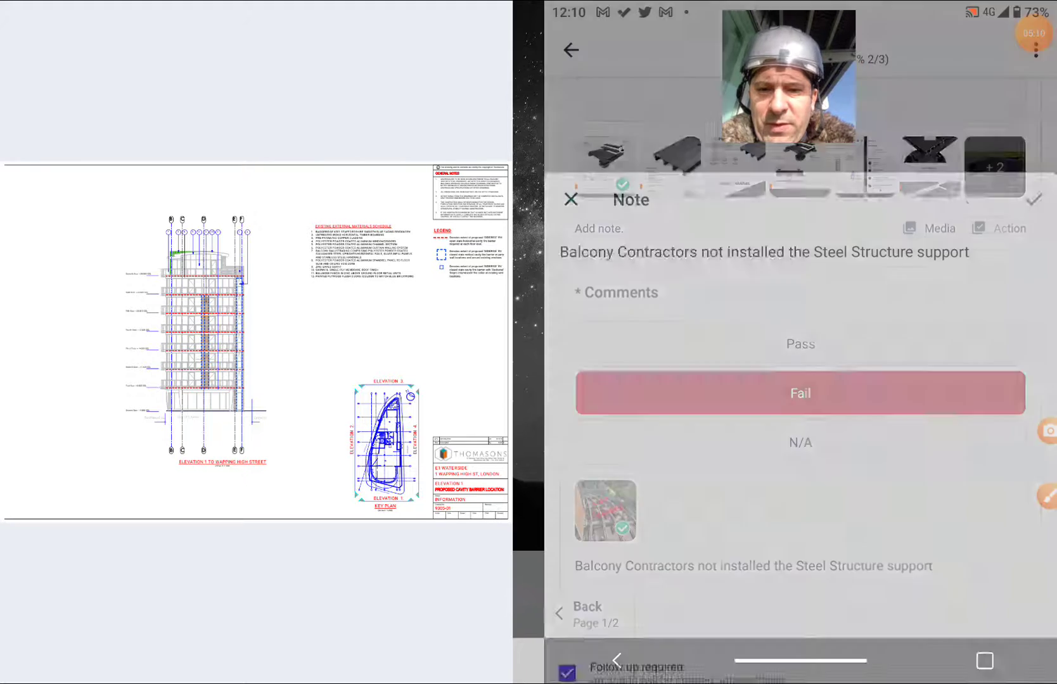
pyautogui.scroll(-3, 801, 372)
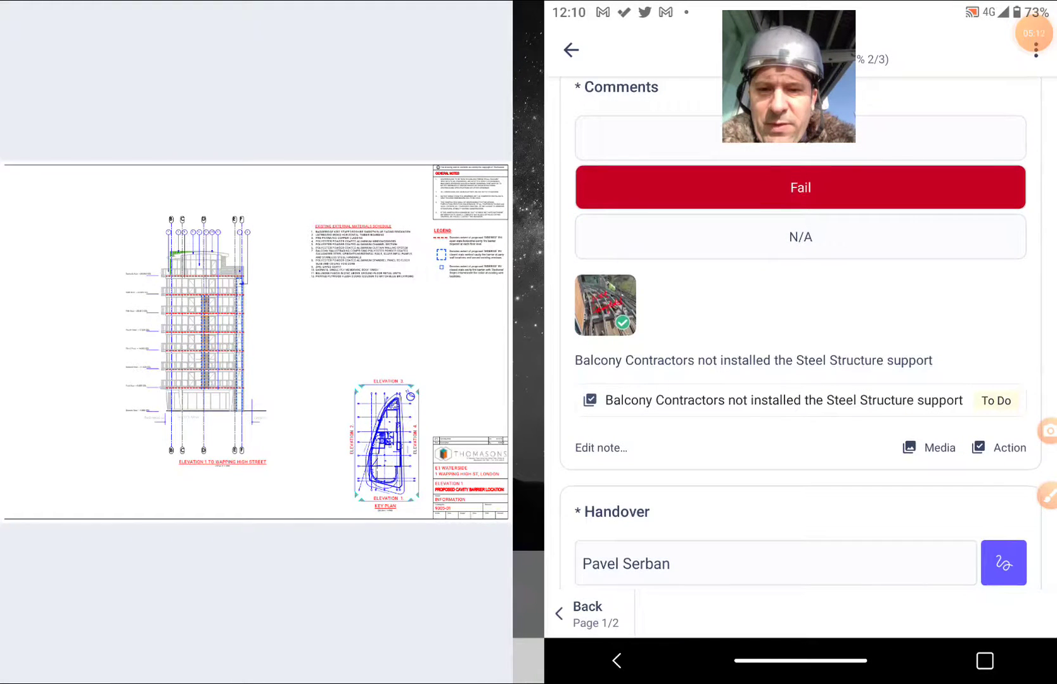
# - Begin a photo for Comments, view the Waterside drawings PDF in Box, then return home
pyautogui.click(933, 447)
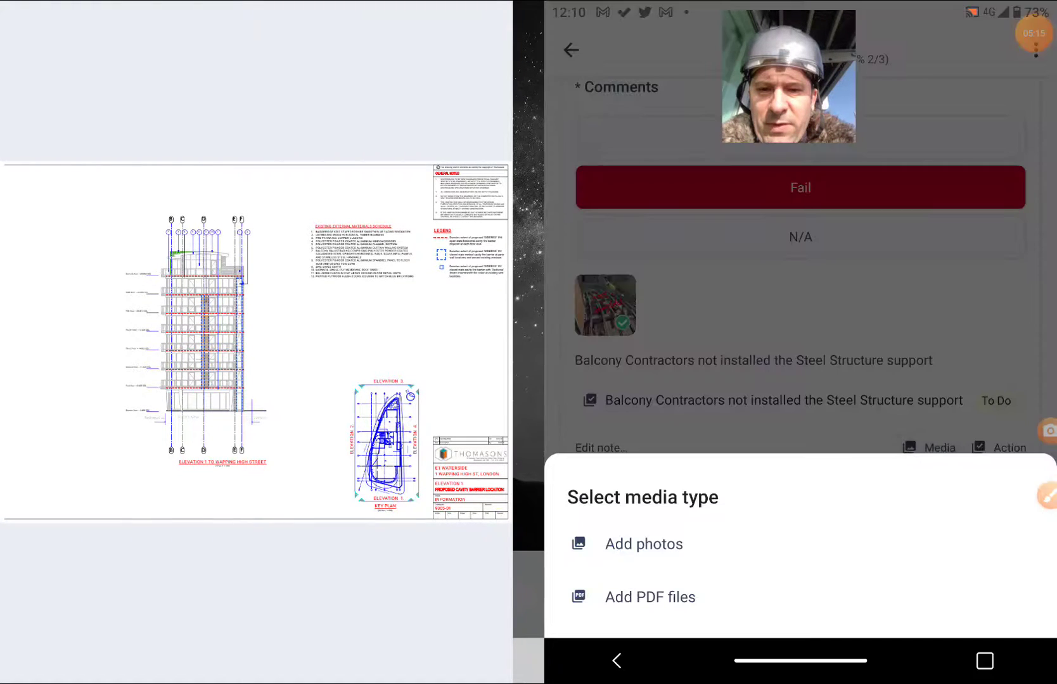
pyautogui.click(643, 543)
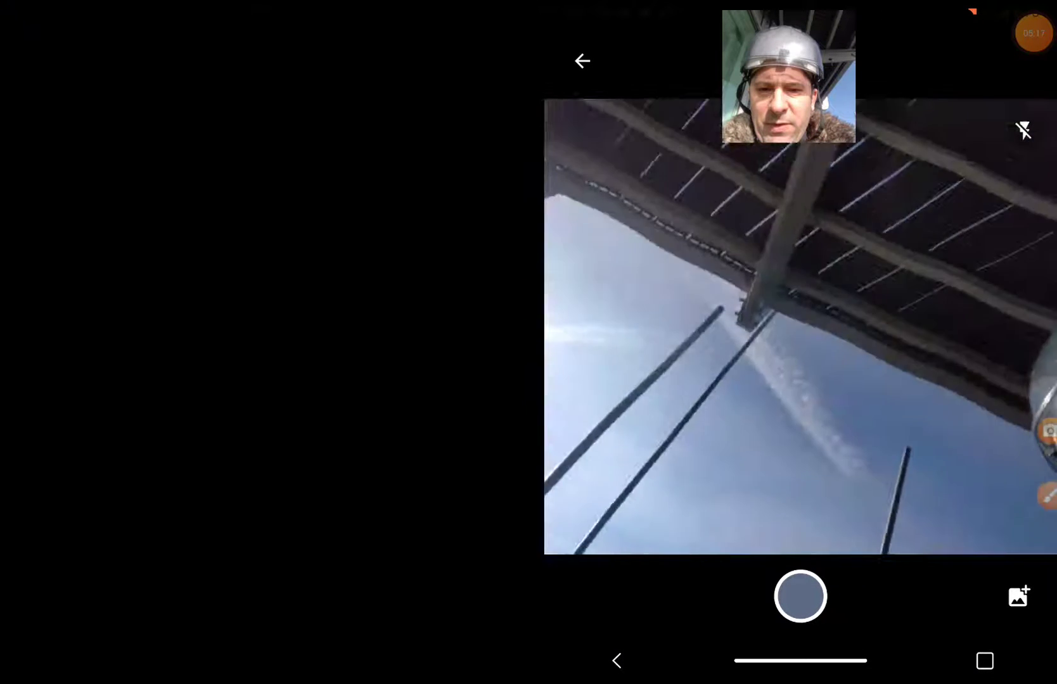
pyautogui.click(984, 660)
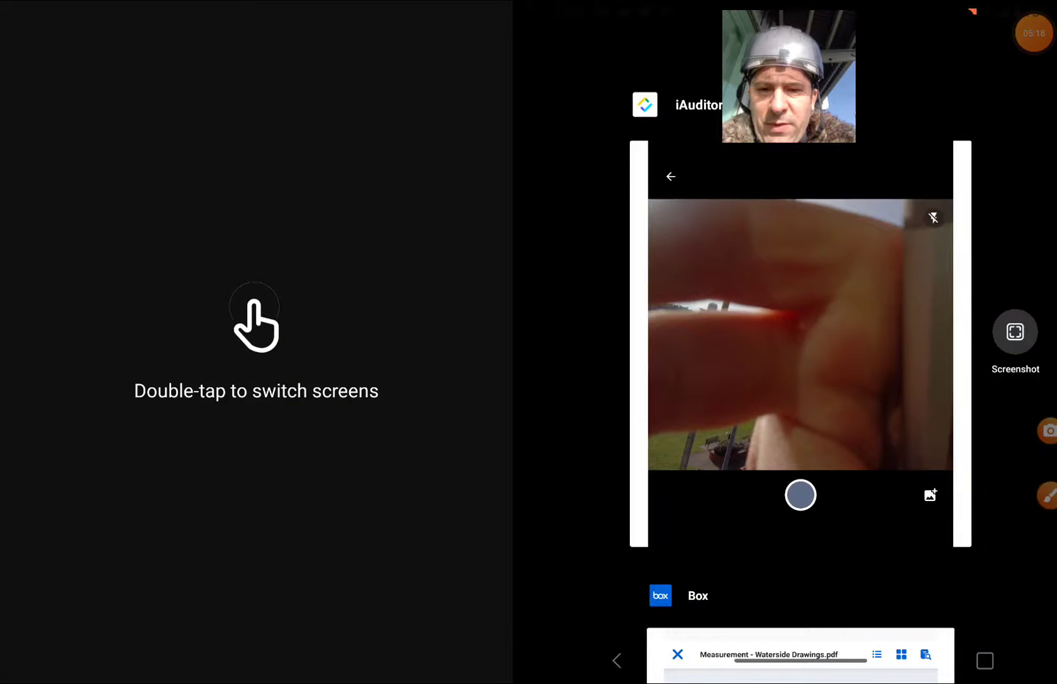
pyautogui.click(798, 654)
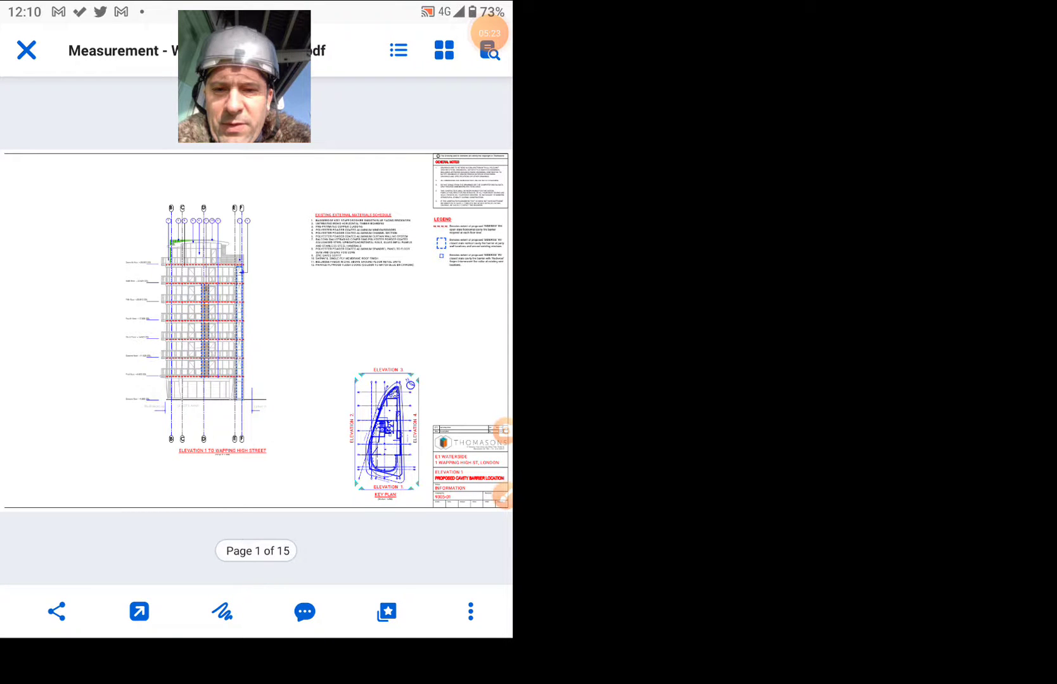
pyautogui.click(256, 660)
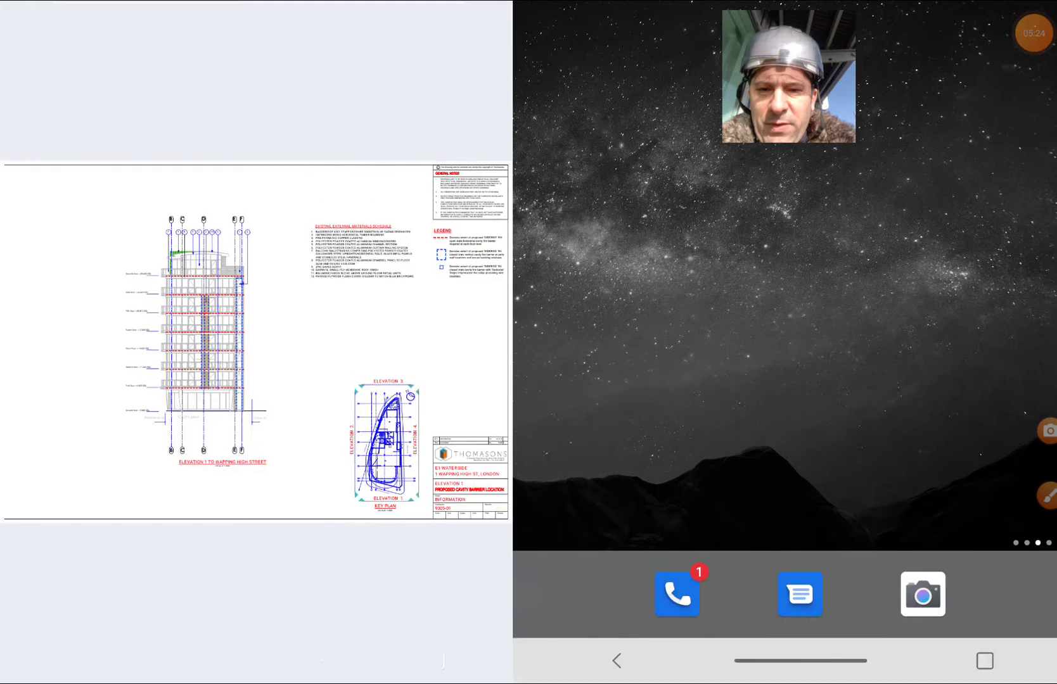
pyautogui.moveTo(799, 462); pyautogui.dragTo(799, 247)
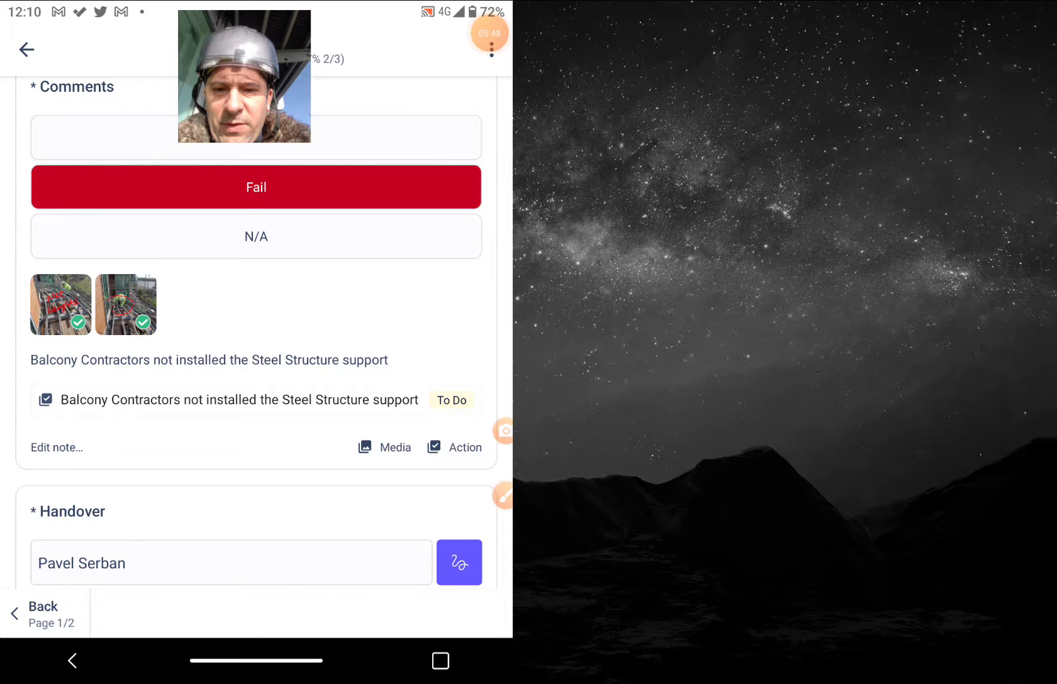
pyautogui.scroll(-2, 256, 331)
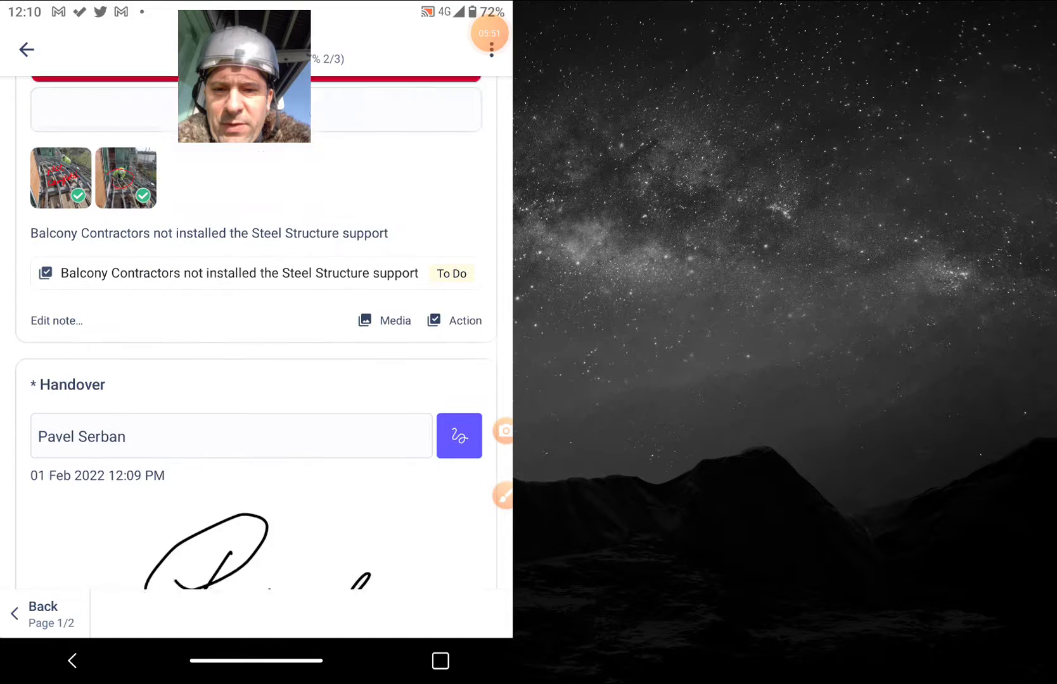
pyautogui.scroll(1, 255, 331)
# - Capture a balcony steelwork photo, circle the missing steel support, and attach it
pyautogui.click(384, 389)
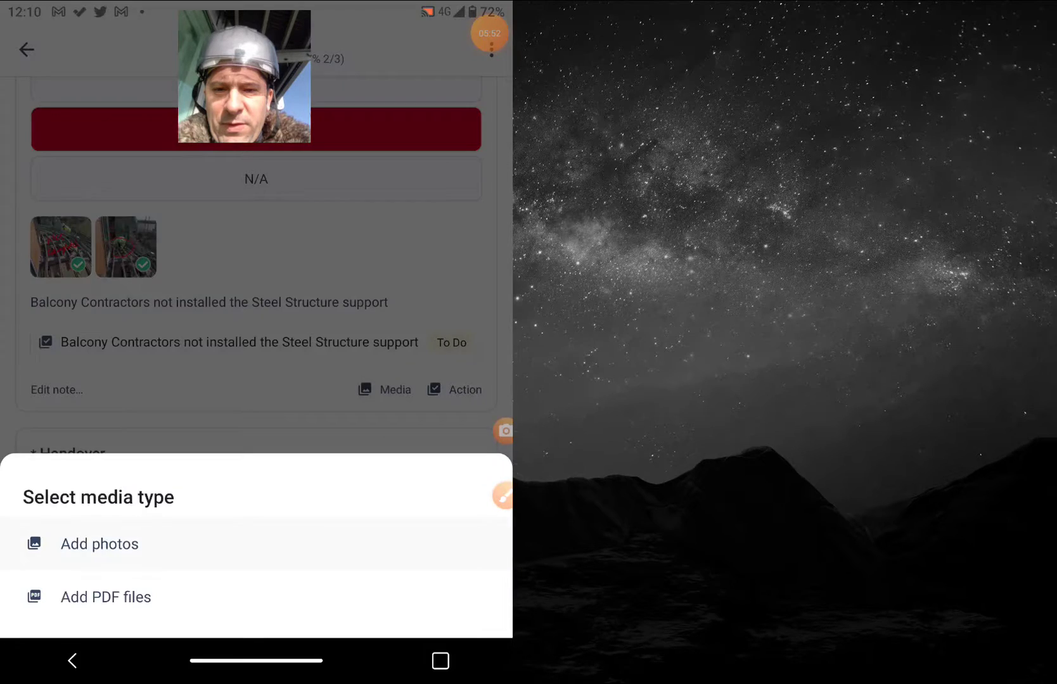
pyautogui.click(99, 544)
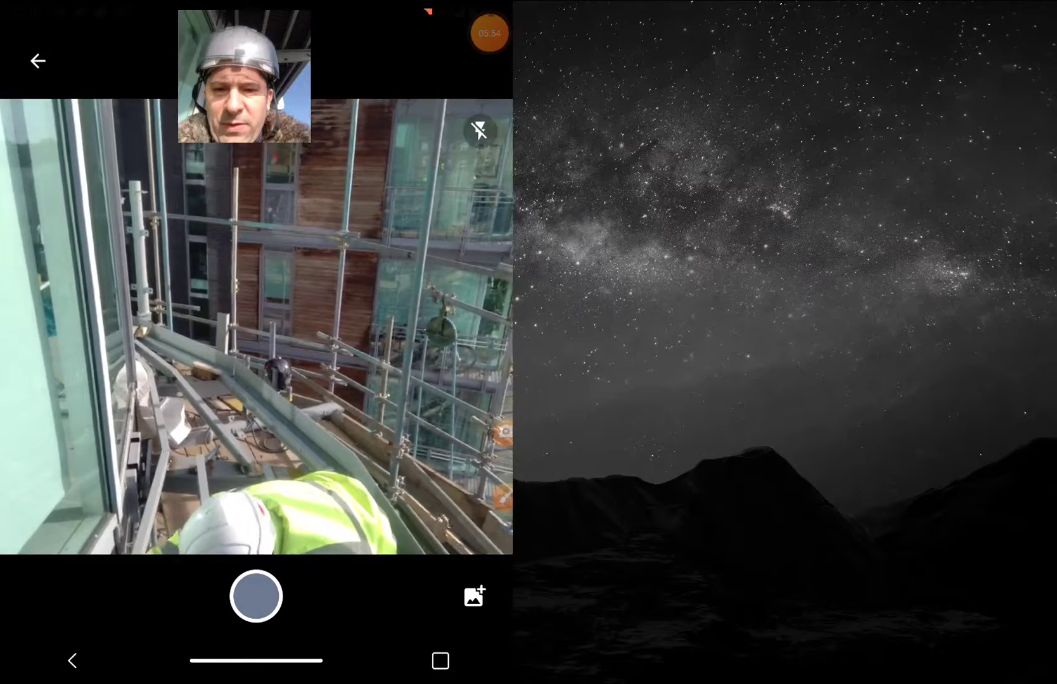
pyautogui.click(256, 595)
pyautogui.click(483, 49)
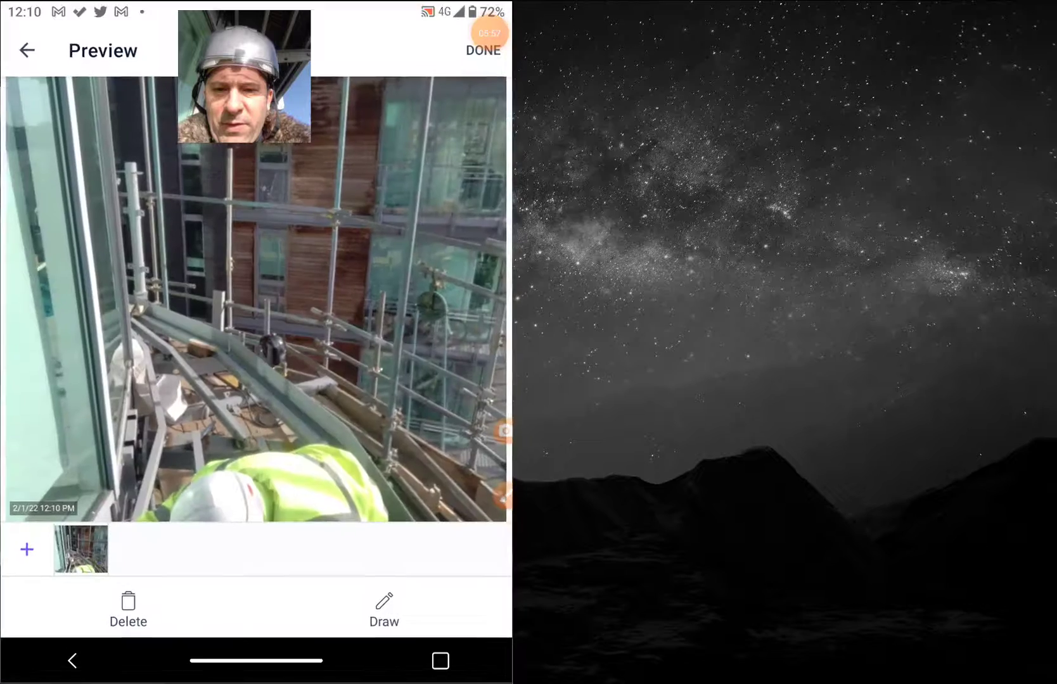
pyautogui.click(383, 610)
pyautogui.moveTo(174, 347); pyautogui.dragTo(248, 326)
pyautogui.click(27, 51)
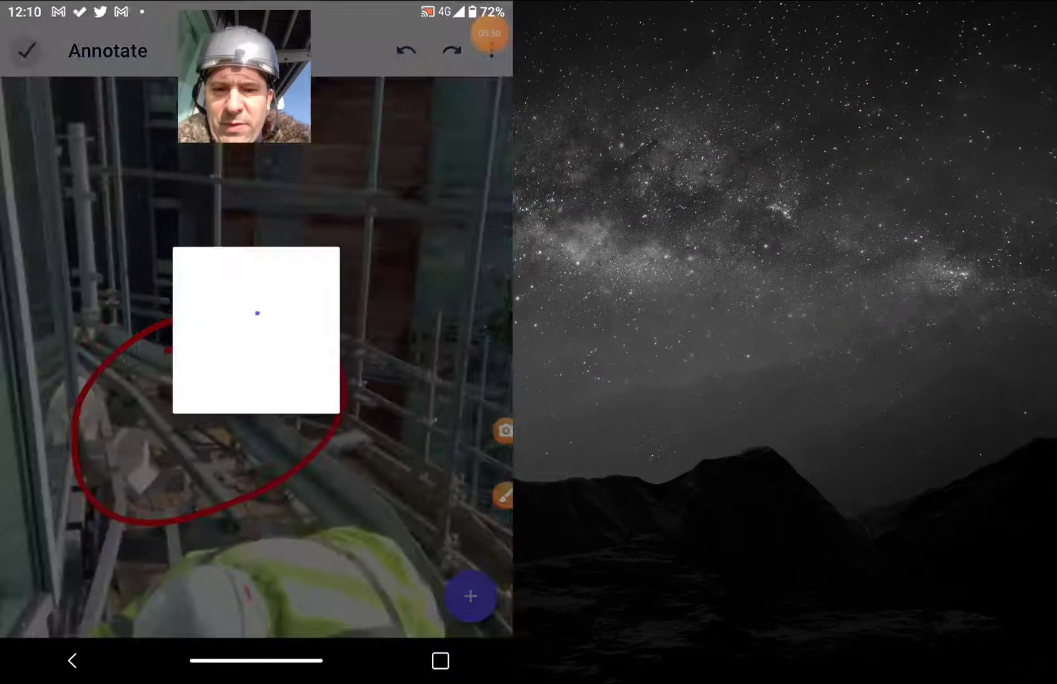
pyautogui.click(483, 49)
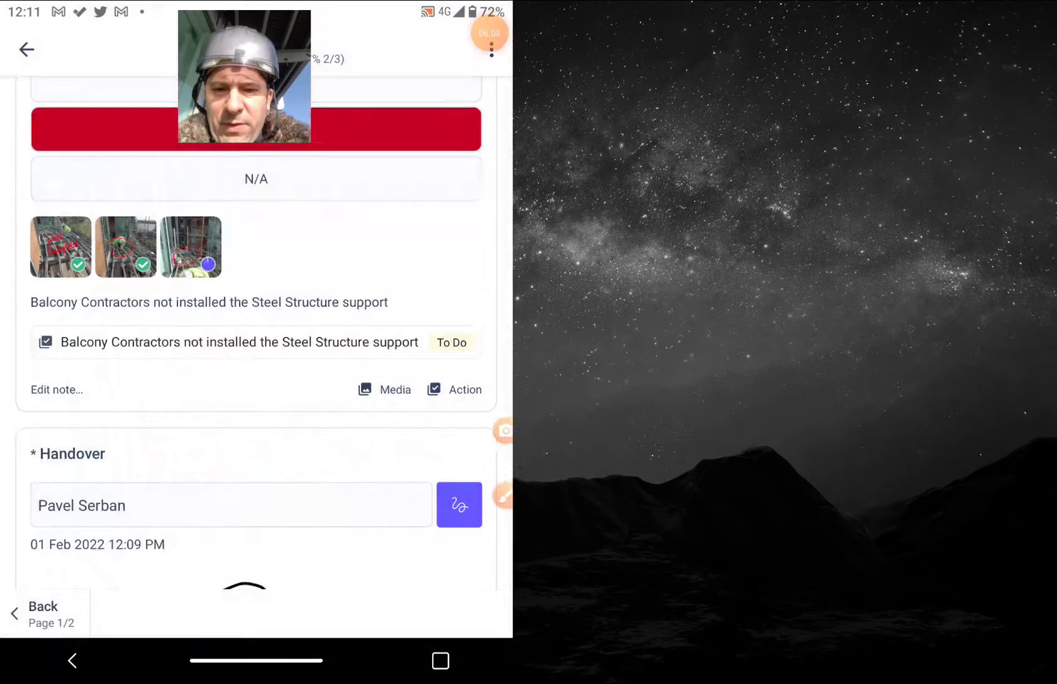
pyautogui.scroll(-5, 256, 331)
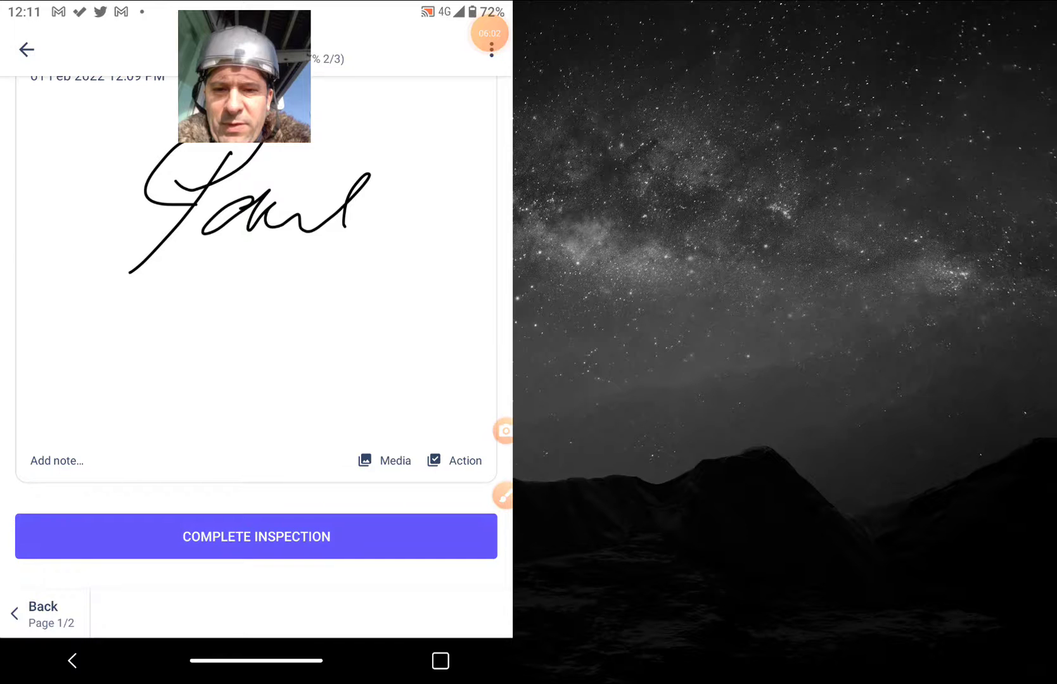
# - Complete the Handover inspection and open its report
pyautogui.click(256, 536)
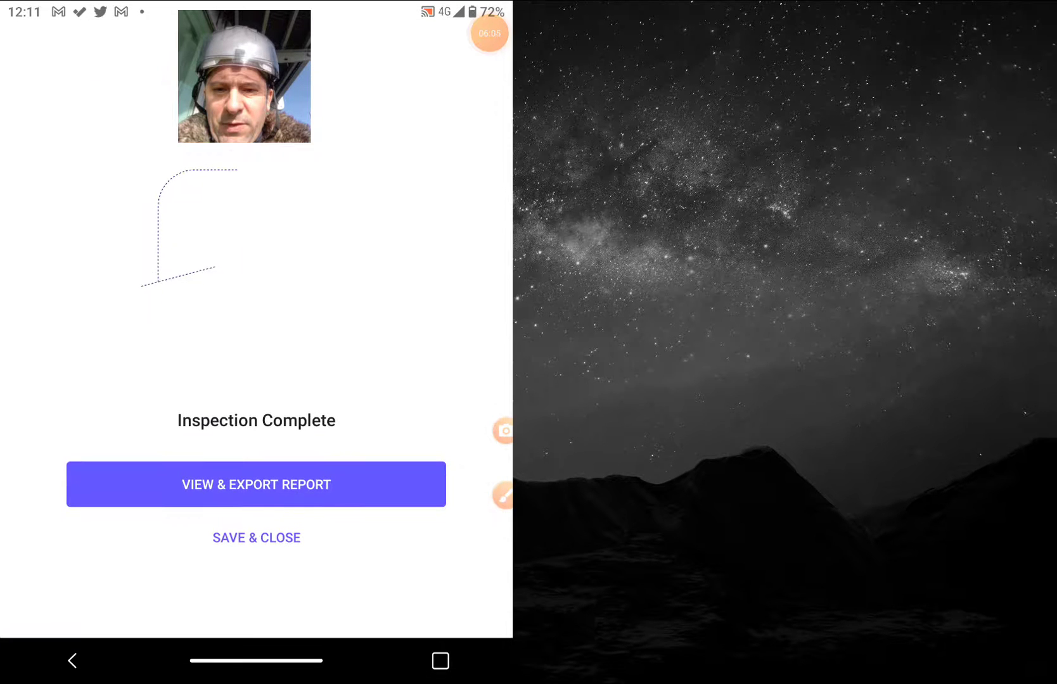
pyautogui.click(256, 484)
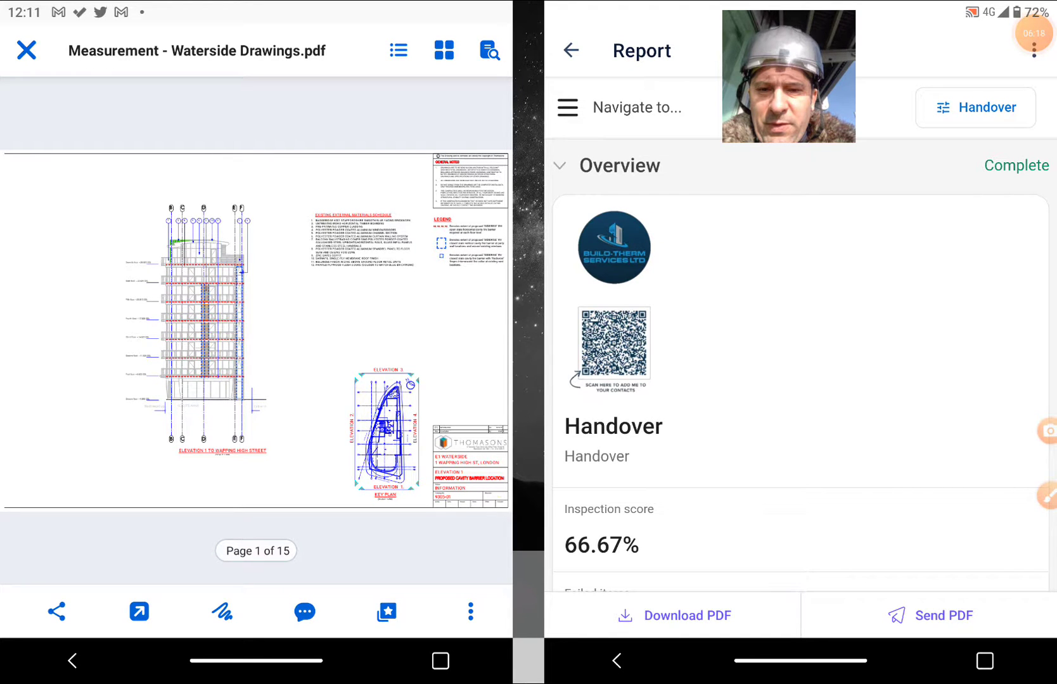
pyautogui.scroll(-3, 801, 363)
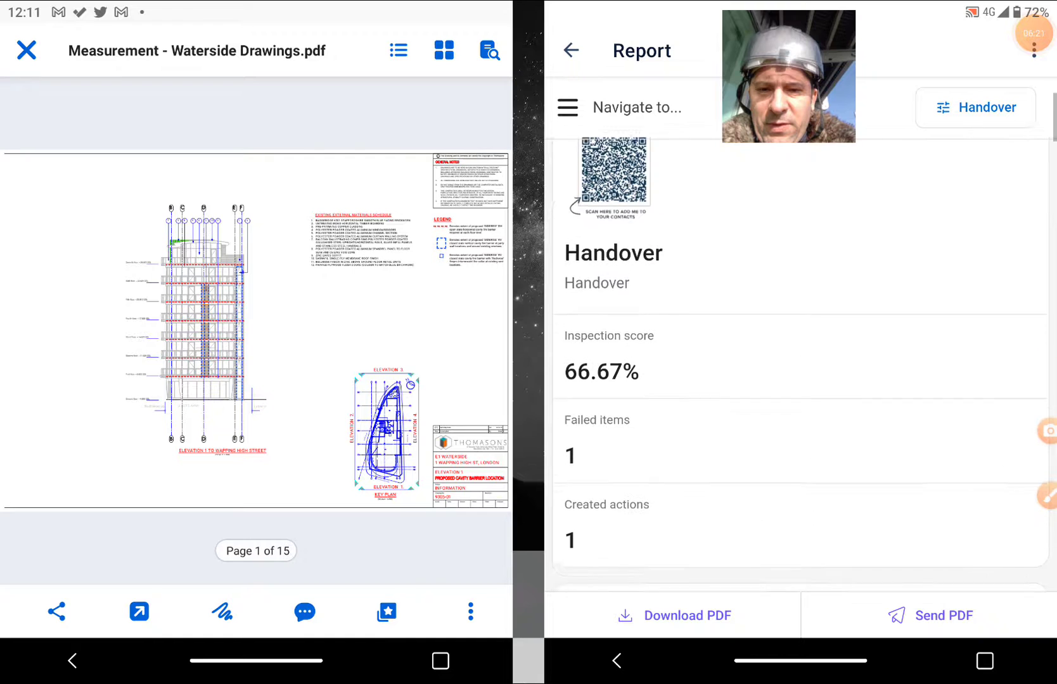
pyautogui.scroll(-1, 801, 364)
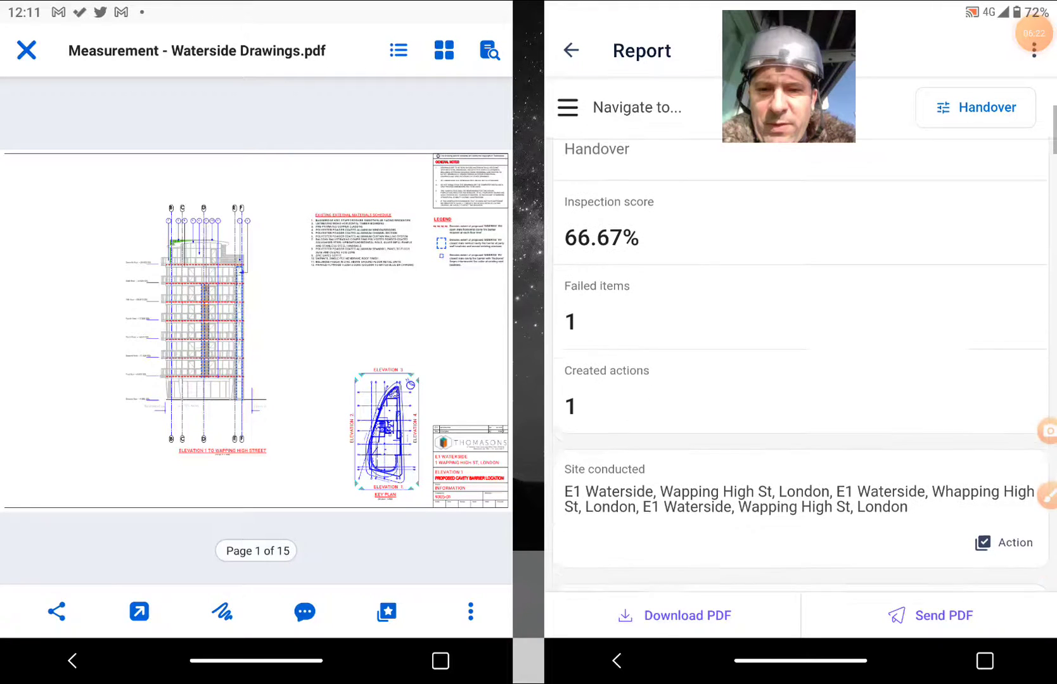
pyautogui.scroll(-2, 800, 364)
pyautogui.scroll(-3, 800, 364)
pyautogui.scroll(-2, 800, 364)
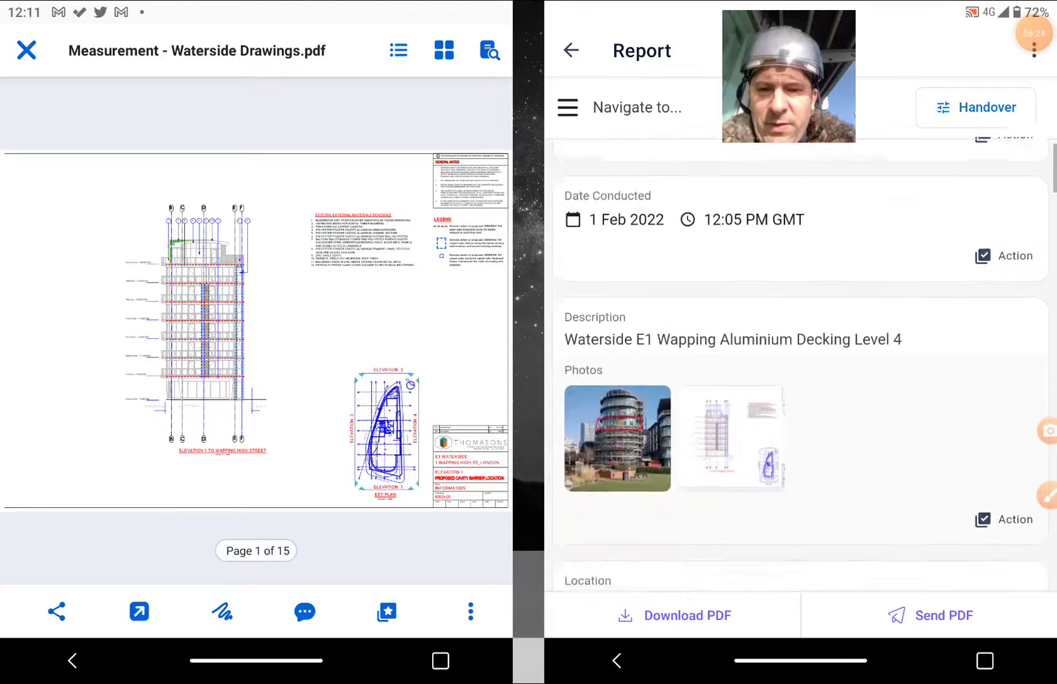
pyautogui.scroll(-2, 801, 364)
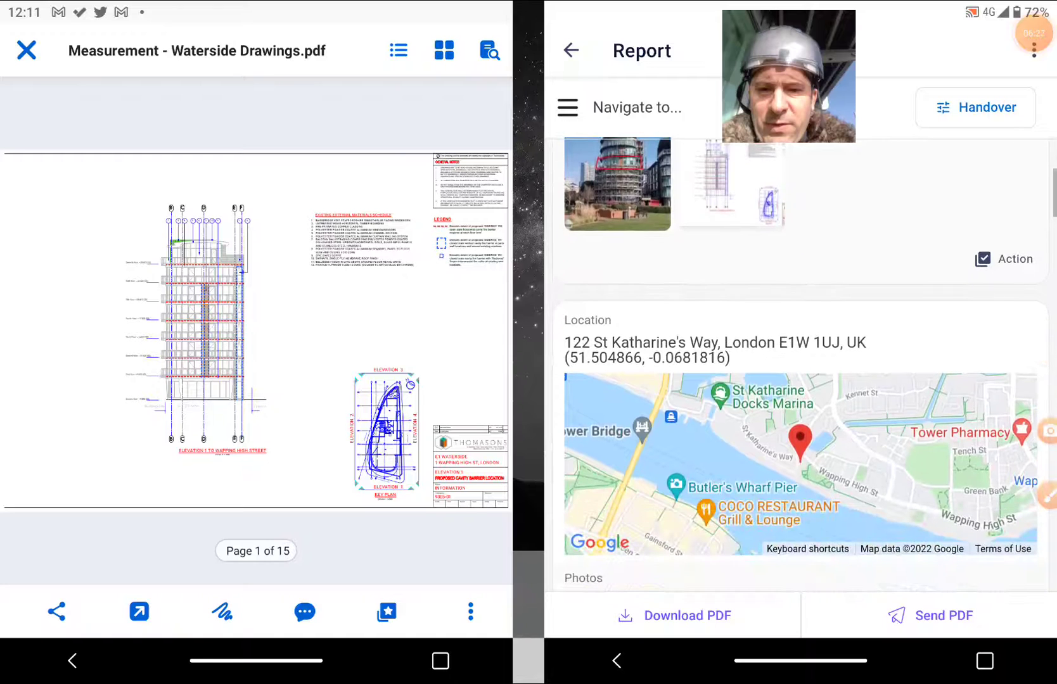
pyautogui.scroll(-2, 800, 364)
pyautogui.scroll(-3, 800, 364)
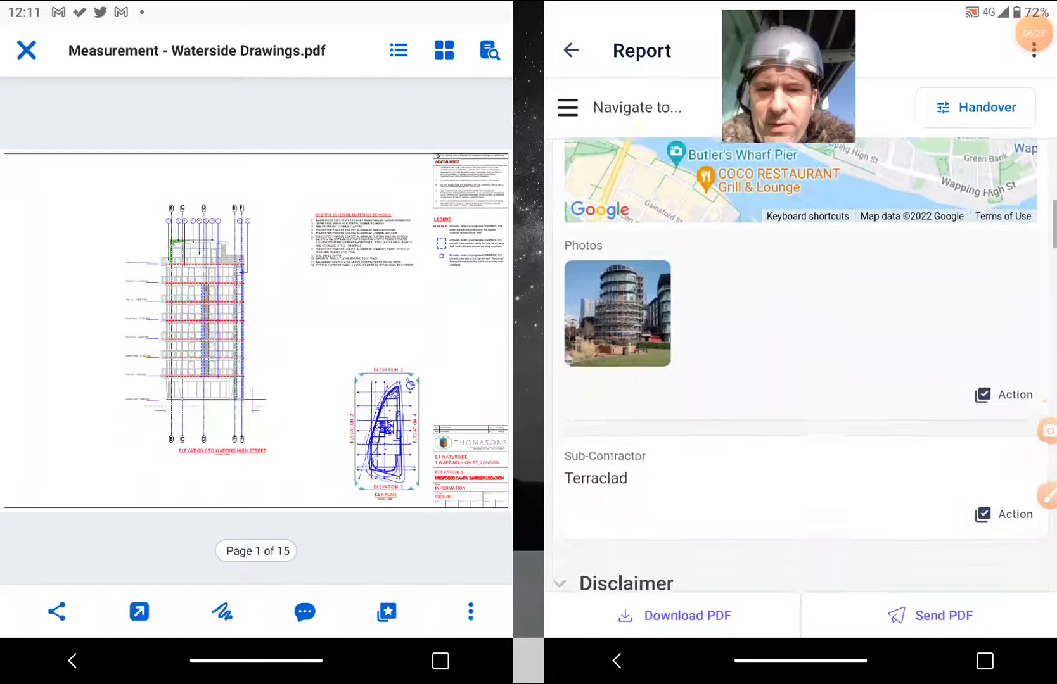
pyautogui.scroll(-3, 801, 363)
pyautogui.scroll(-3, 800, 364)
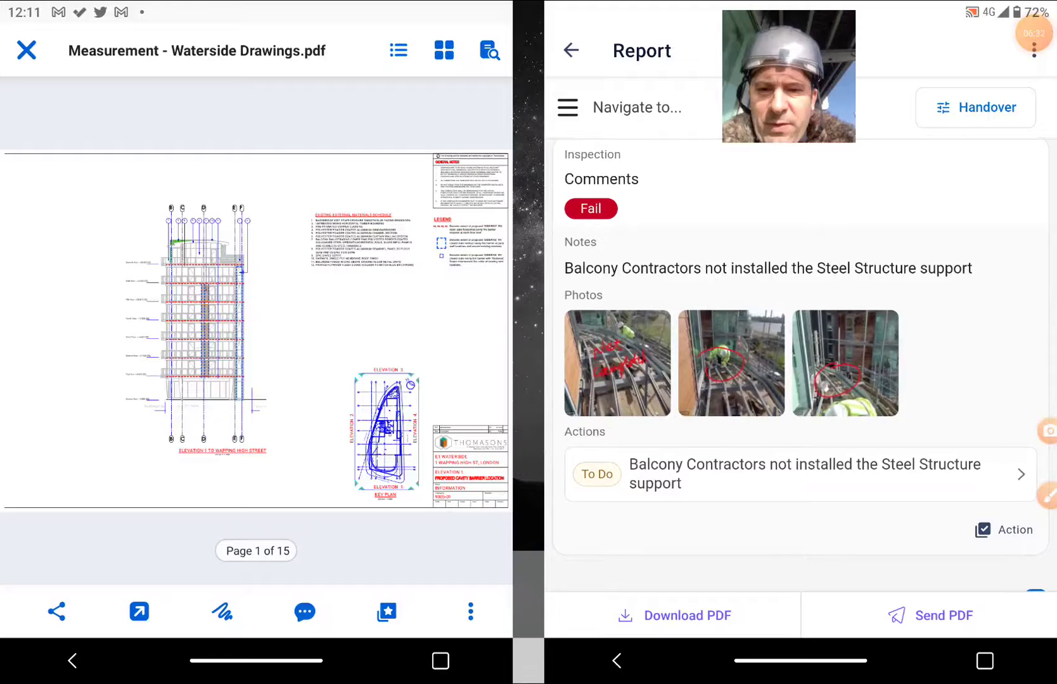
pyautogui.scroll(-2, 801, 364)
pyautogui.scroll(-2, 800, 364)
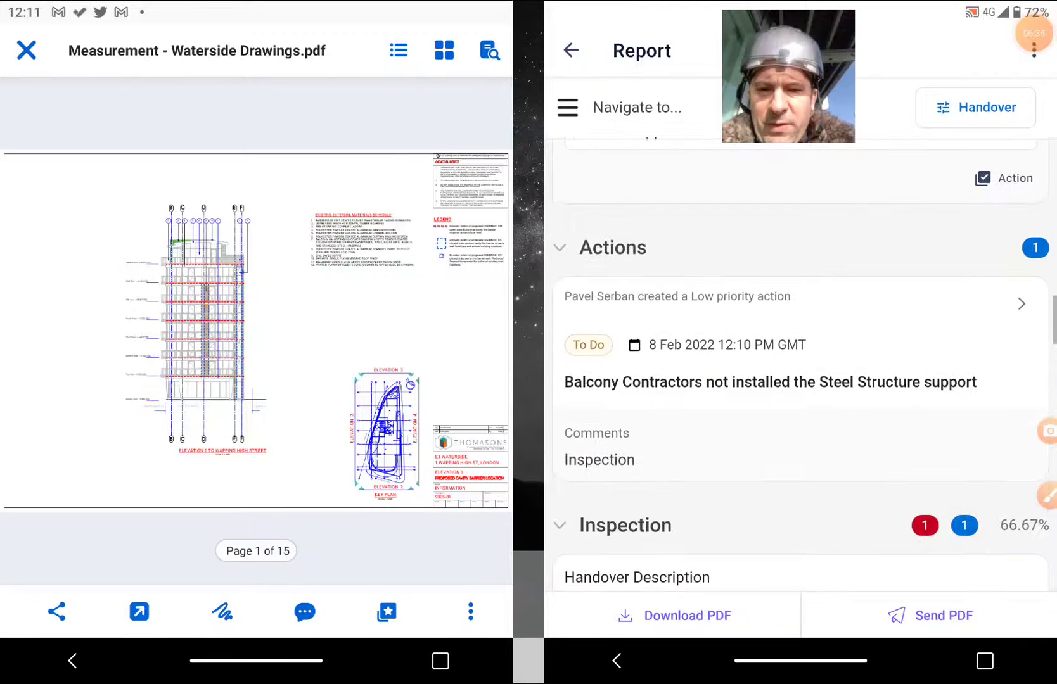
pyautogui.scroll(-3, 801, 363)
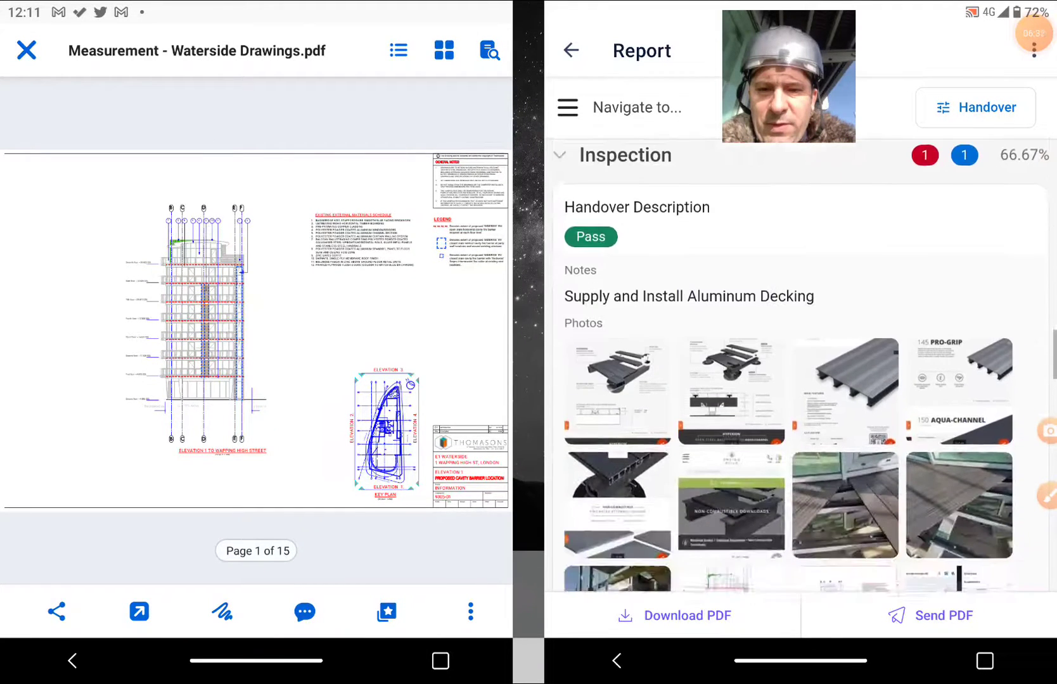
pyautogui.scroll(-6, 801, 364)
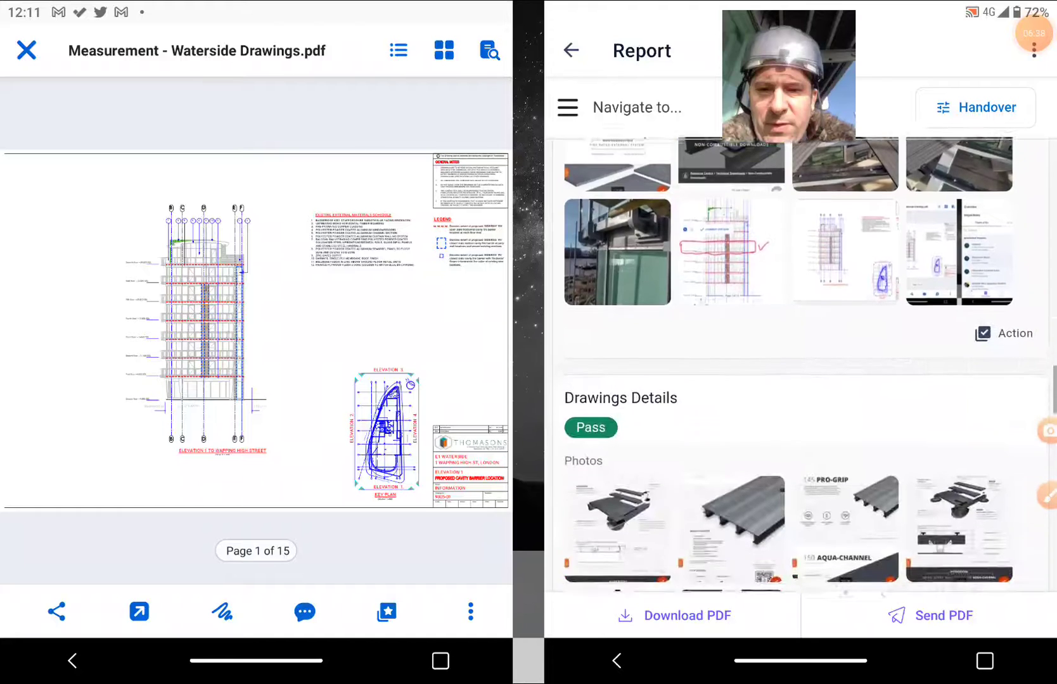
pyautogui.scroll(-3, 799, 364)
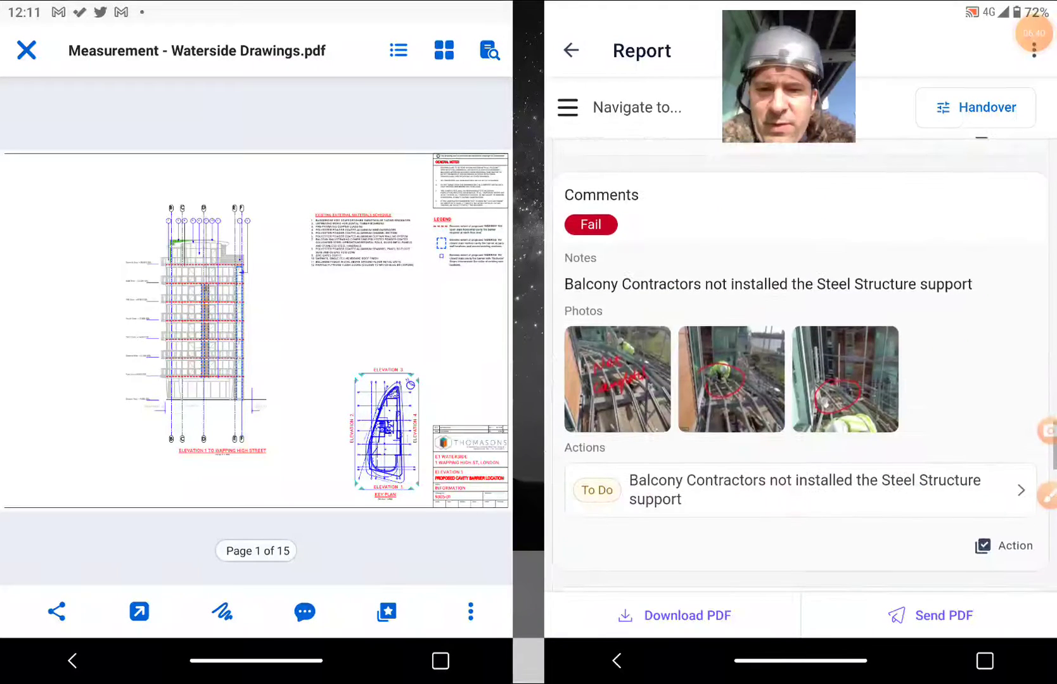
pyautogui.scroll(-2, 799, 364)
pyautogui.scroll(-3, 799, 363)
pyautogui.scroll(-3, 799, 372)
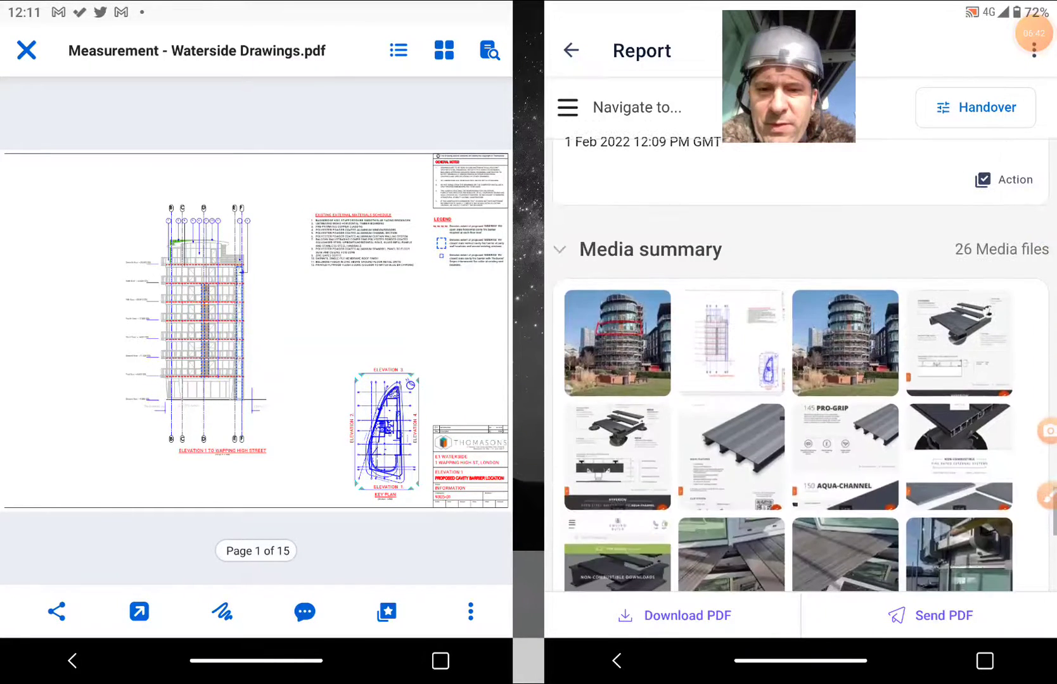
pyautogui.scroll(-2, 799, 372)
pyautogui.scroll(1, 799, 363)
pyautogui.scroll(-2, 799, 363)
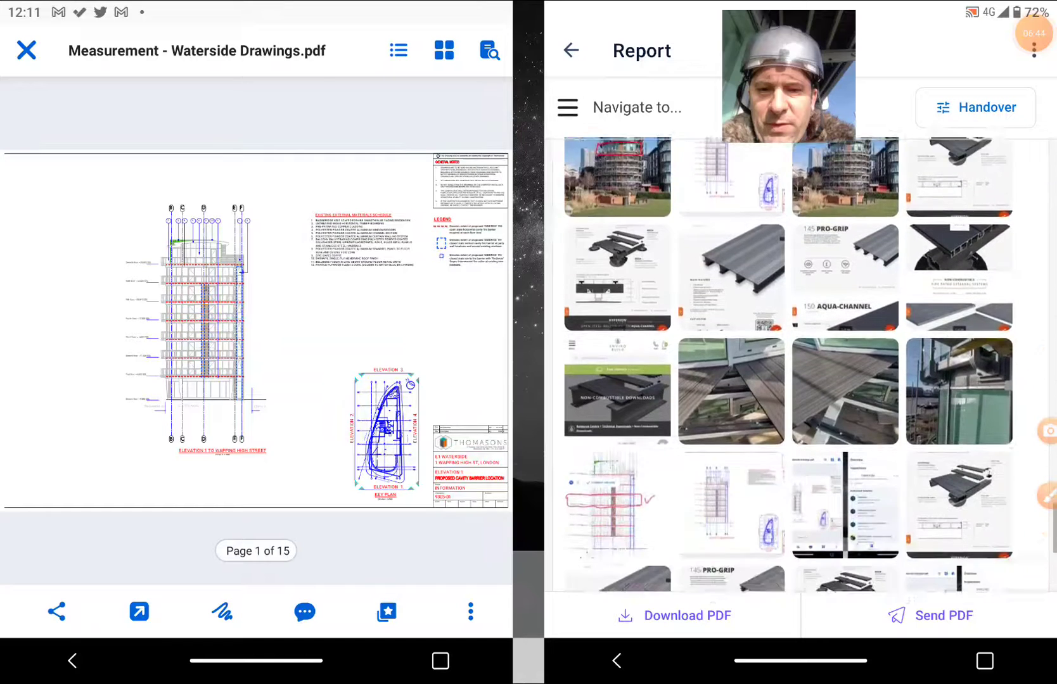
pyautogui.scroll(-1, 799, 364)
pyautogui.scroll(-3, 799, 364)
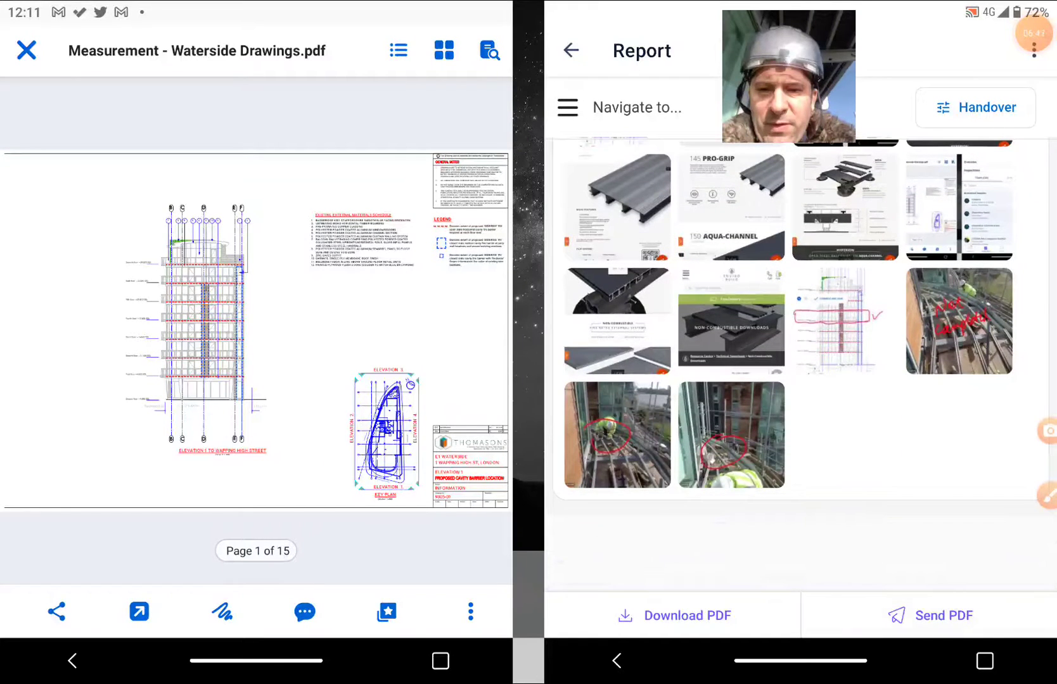
# - Export the report as Handover.pdf and share it into a new Outlook email
pyautogui.click(929, 614)
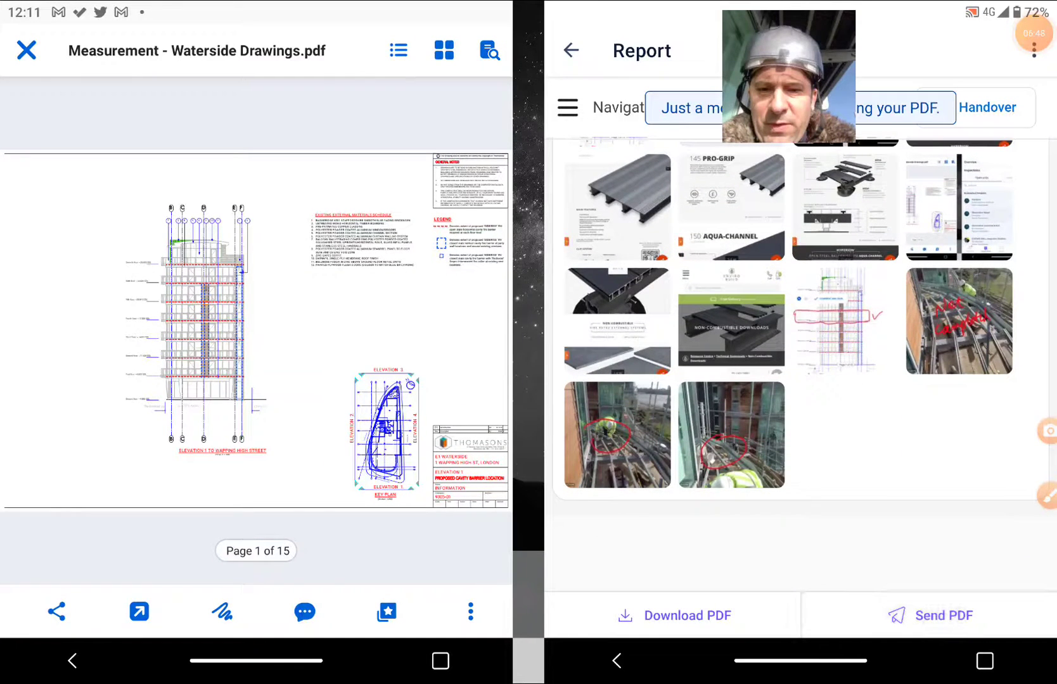
pyautogui.click(929, 614)
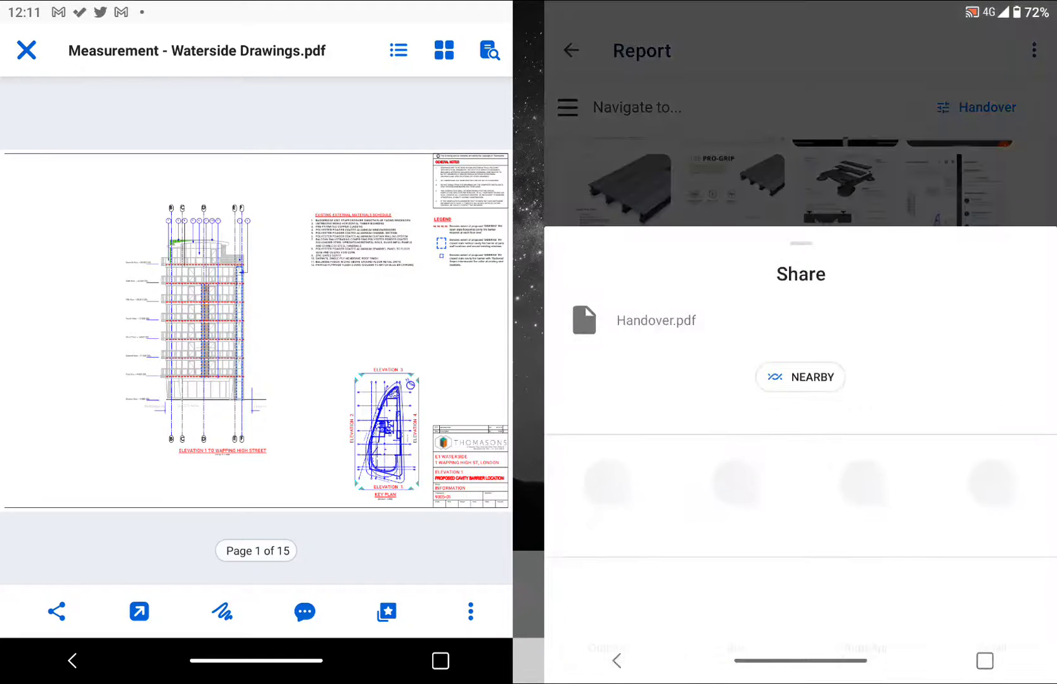
pyautogui.click(607, 607)
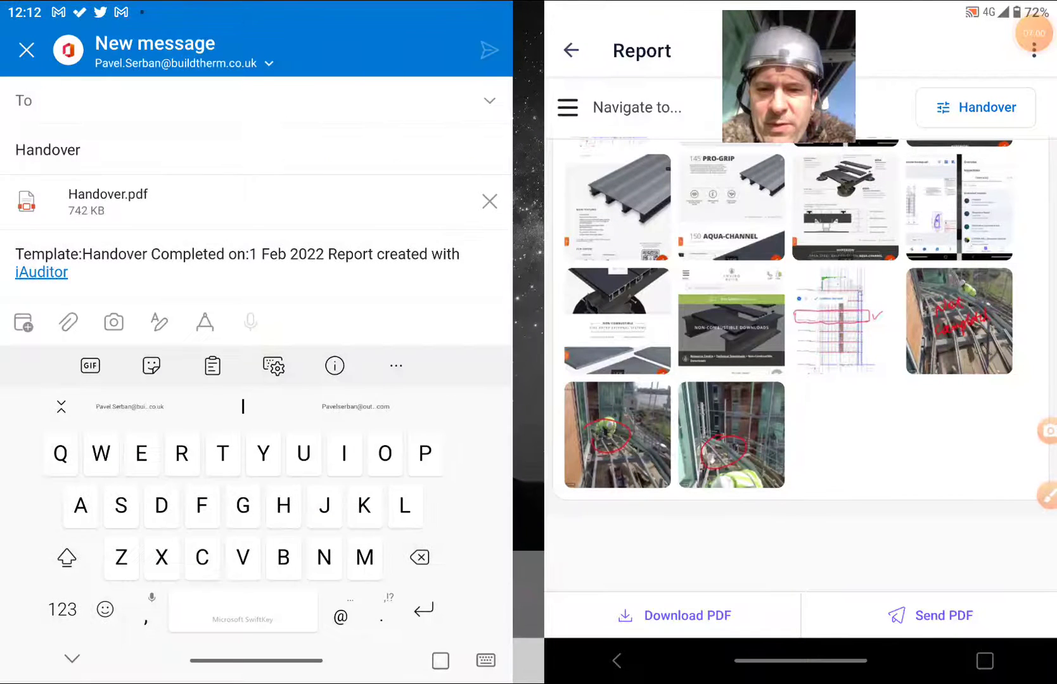
# - Delete the template summary text from the email body
pyautogui.click(15, 291)
pyautogui.press('BackSpace')
pyautogui.click(69, 272)
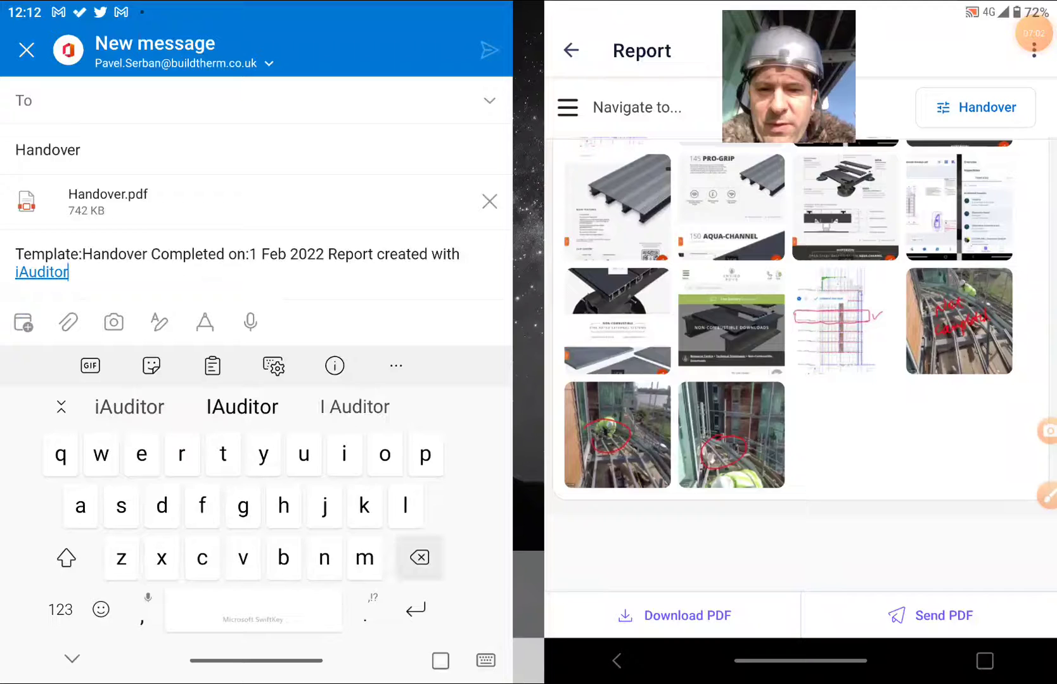
pyautogui.press('BackSpace')
pyautogui.press('BackSpace')
pyautogui.press('BackSpace')
pyautogui.press('BackSpace')
pyautogui.press('BackSpace')
pyautogui.press('BackSpace')
pyautogui.press('BackSpace')
pyautogui.press('BackSpace')
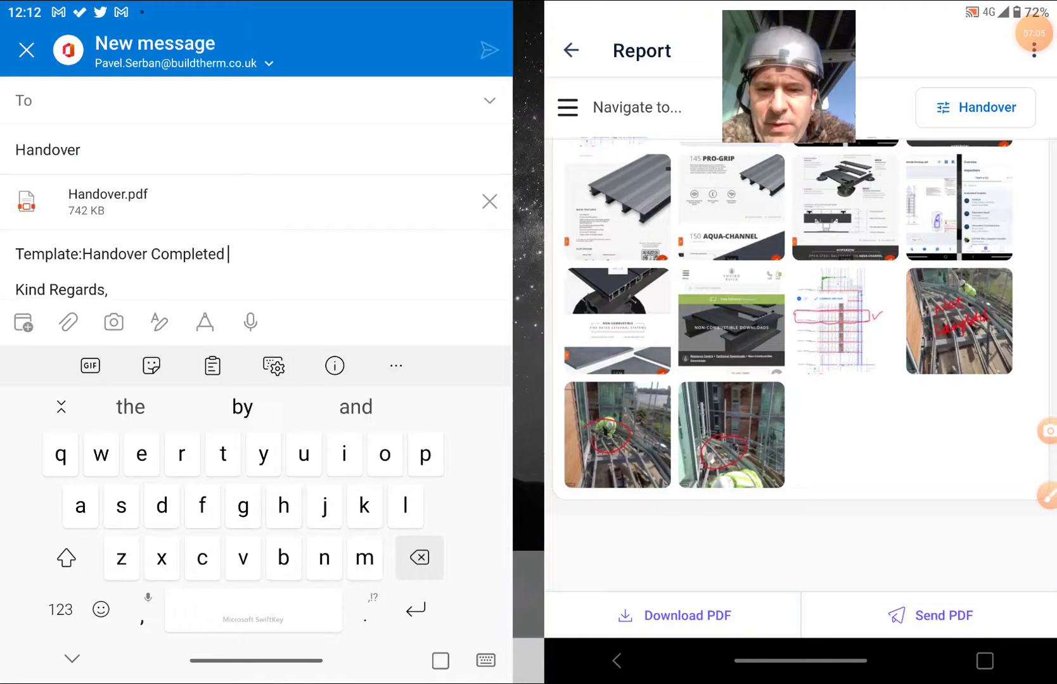
pyautogui.press('BackSpace')
pyautogui.press('BackSpace')
# - Extend the subject to 'E1 Wapping Handover Aluminum Decking Level 4'
pyautogui.click(84, 150)
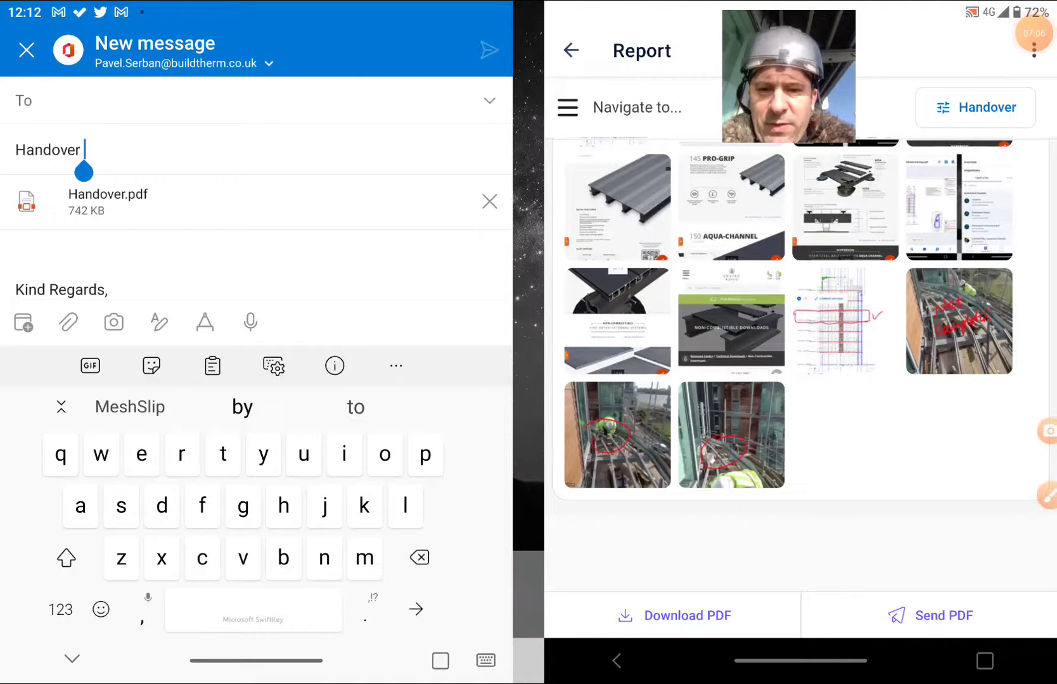
pyautogui.write('A')
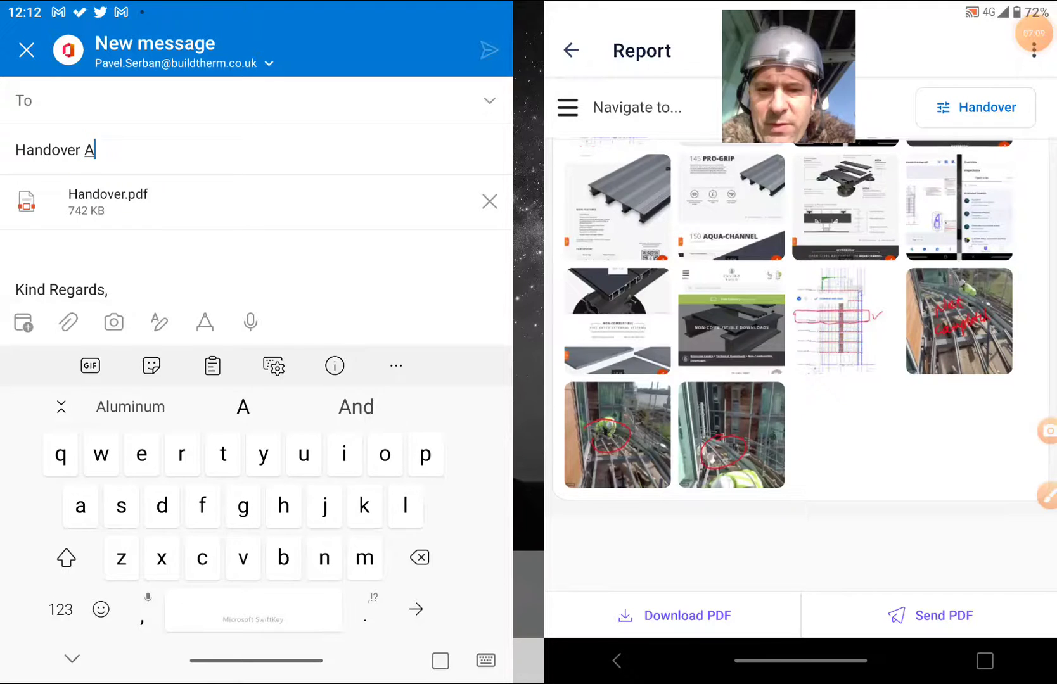
pyautogui.write('luminum D')
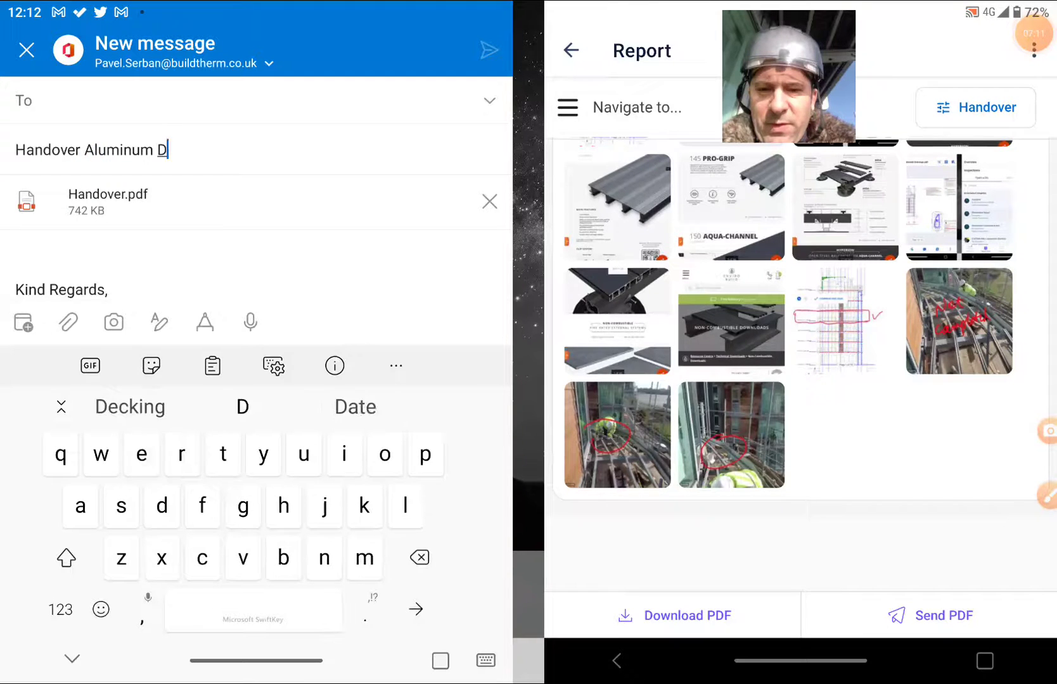
pyautogui.write('e')
pyautogui.click(129, 406)
pyautogui.write('l')
pyautogui.click(130, 407)
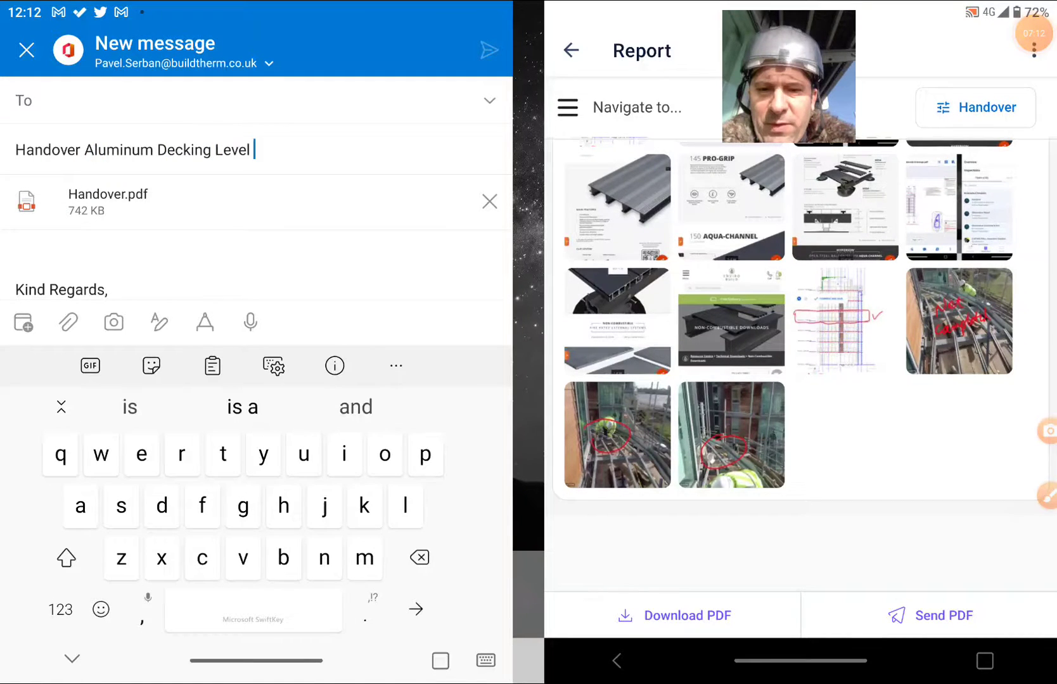
pyautogui.click(60, 609)
pyautogui.write('4')
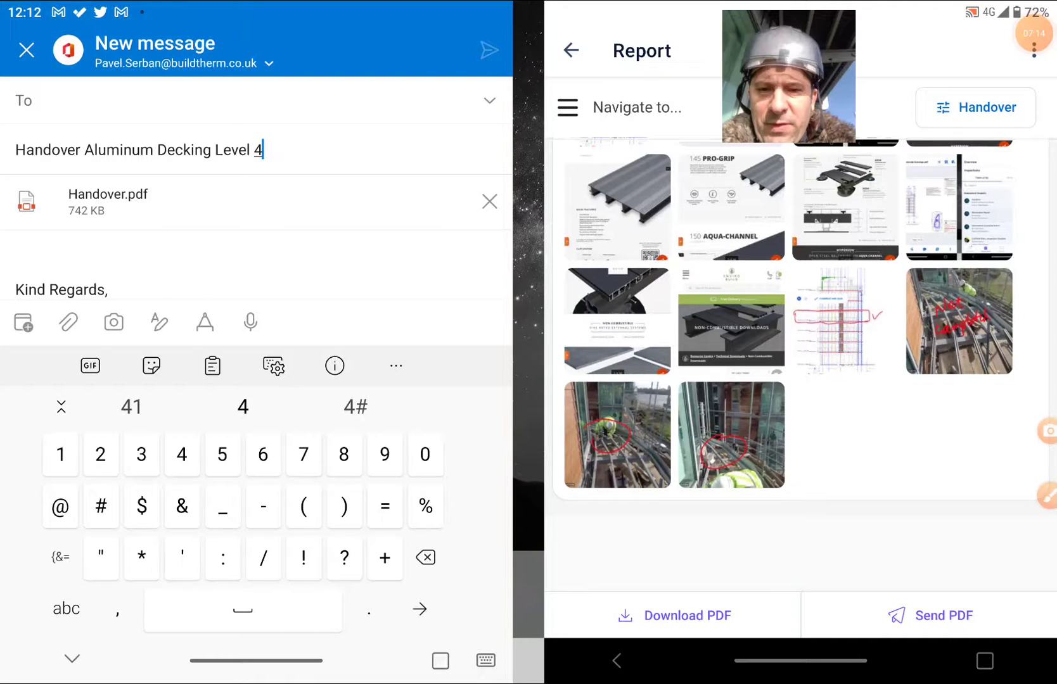
pyautogui.click(43, 150)
pyautogui.moveTo(79, 169); pyautogui.dragTo(14, 169)
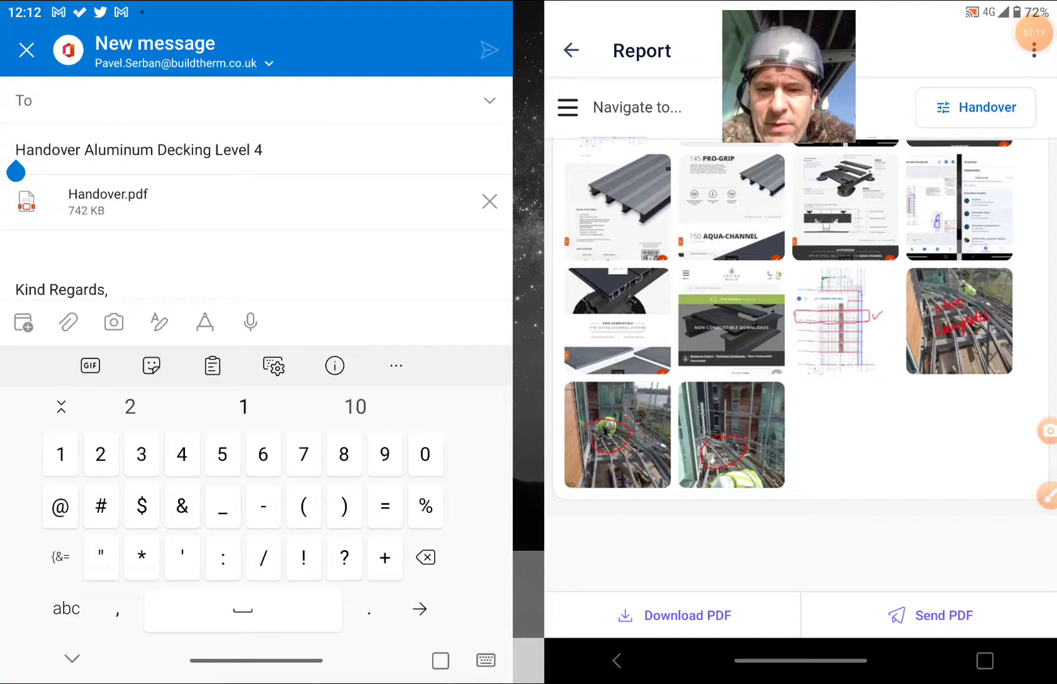
pyautogui.click(66, 609)
pyautogui.write('E')
pyautogui.click(130, 407)
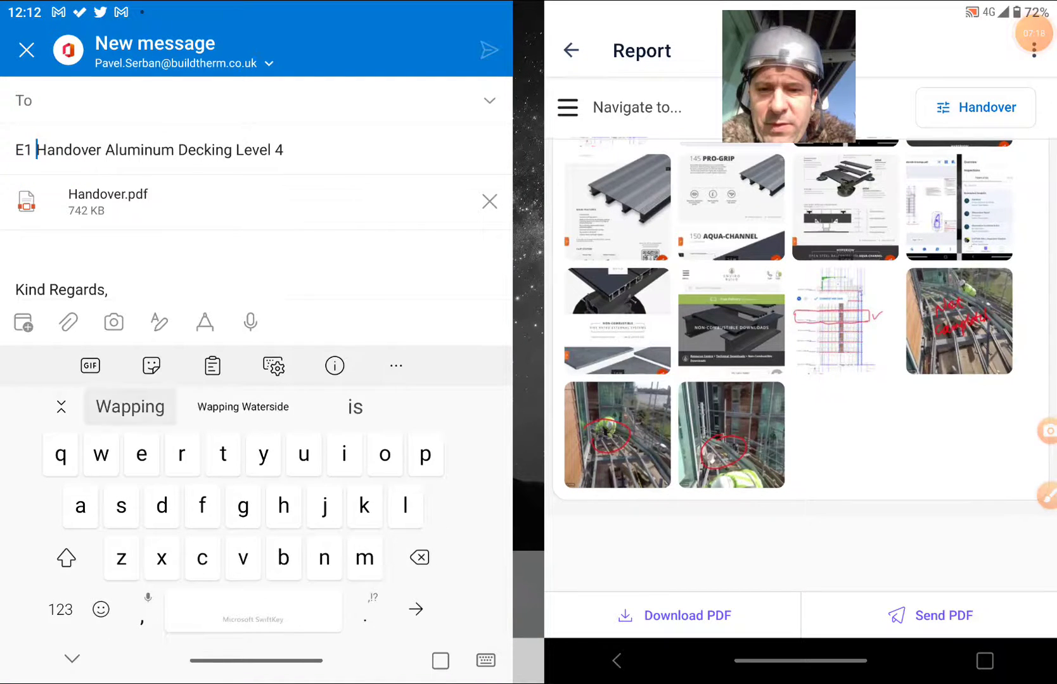
pyautogui.click(50, 254)
pyautogui.write('Hw')
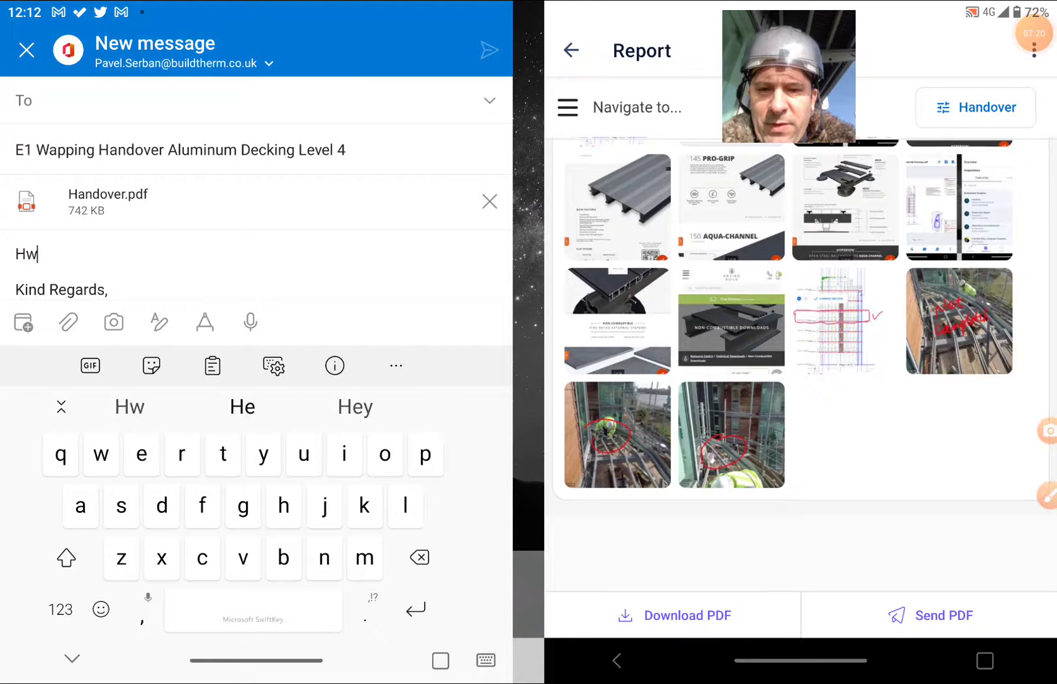
pyautogui.write('ll')
# - Write a greeting and 'Please find attached updated aluminum Decking Level' in the body
pyautogui.click(242, 406)
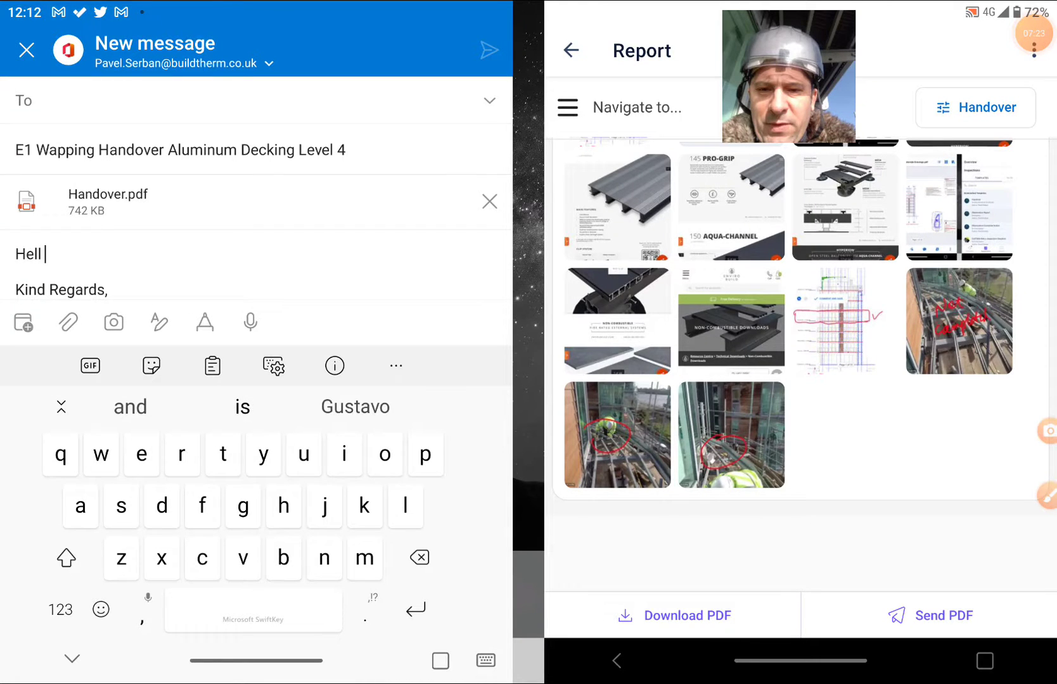
pyautogui.press('Return')
pyautogui.write('Pl')
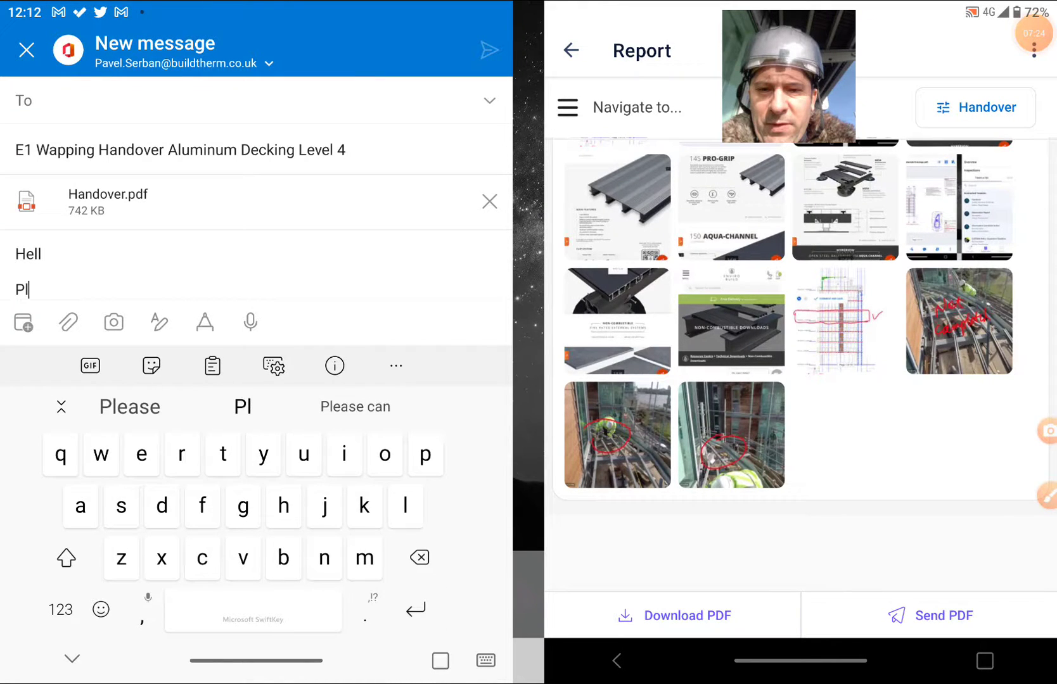
pyautogui.click(131, 407)
pyautogui.click(356, 406)
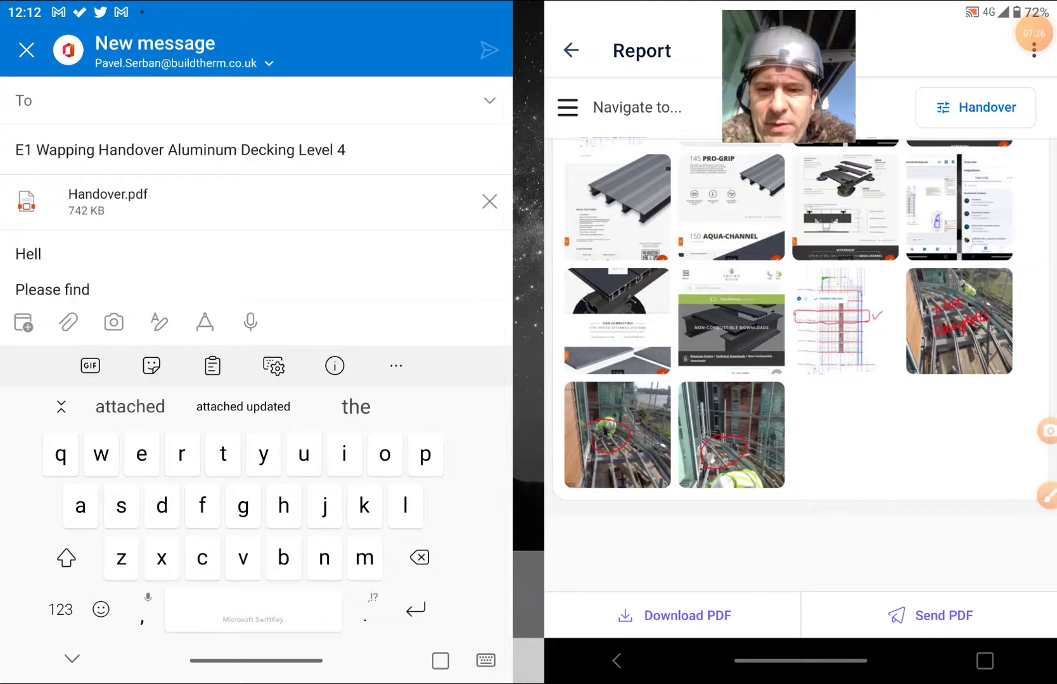
pyautogui.click(243, 407)
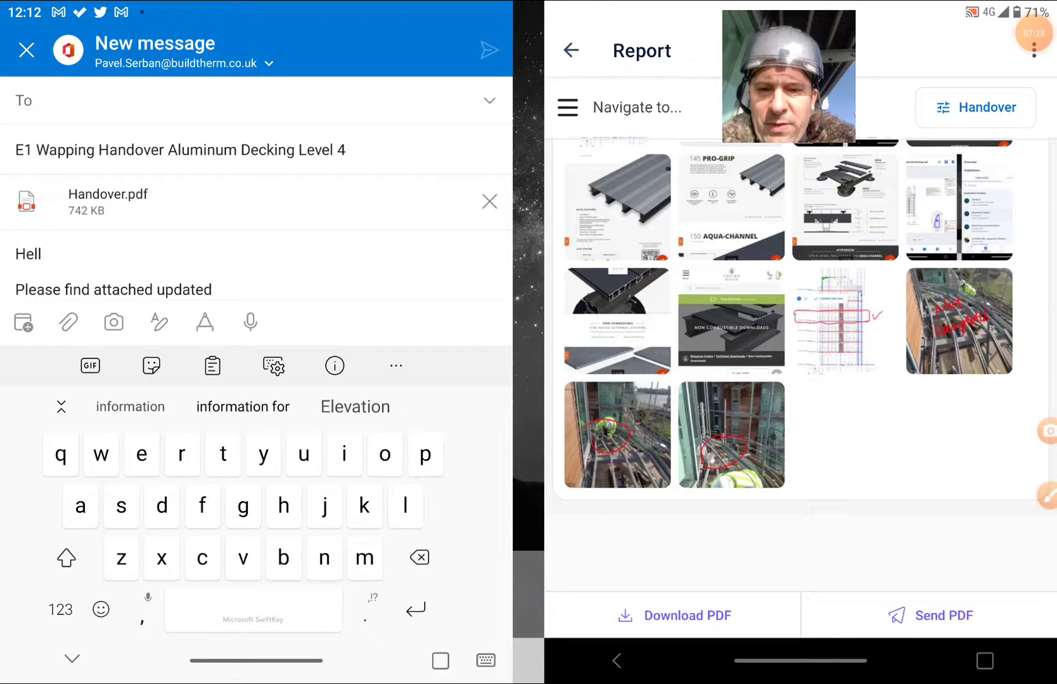
pyautogui.write('aku')
pyautogui.click(130, 406)
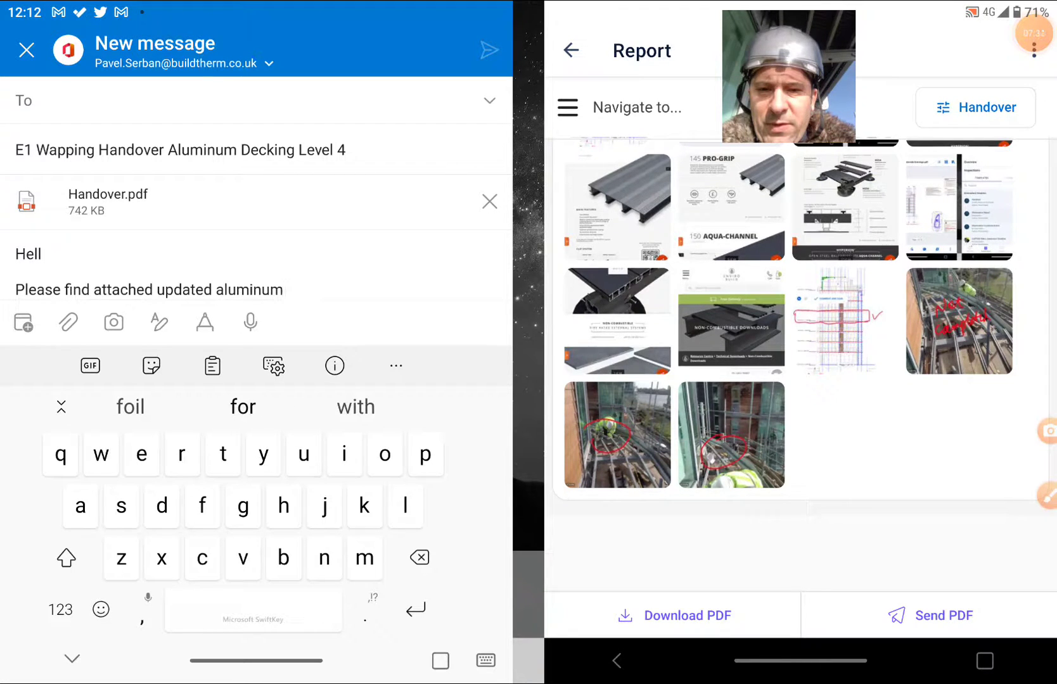
pyautogui.write('de')
pyautogui.click(130, 407)
pyautogui.click(356, 406)
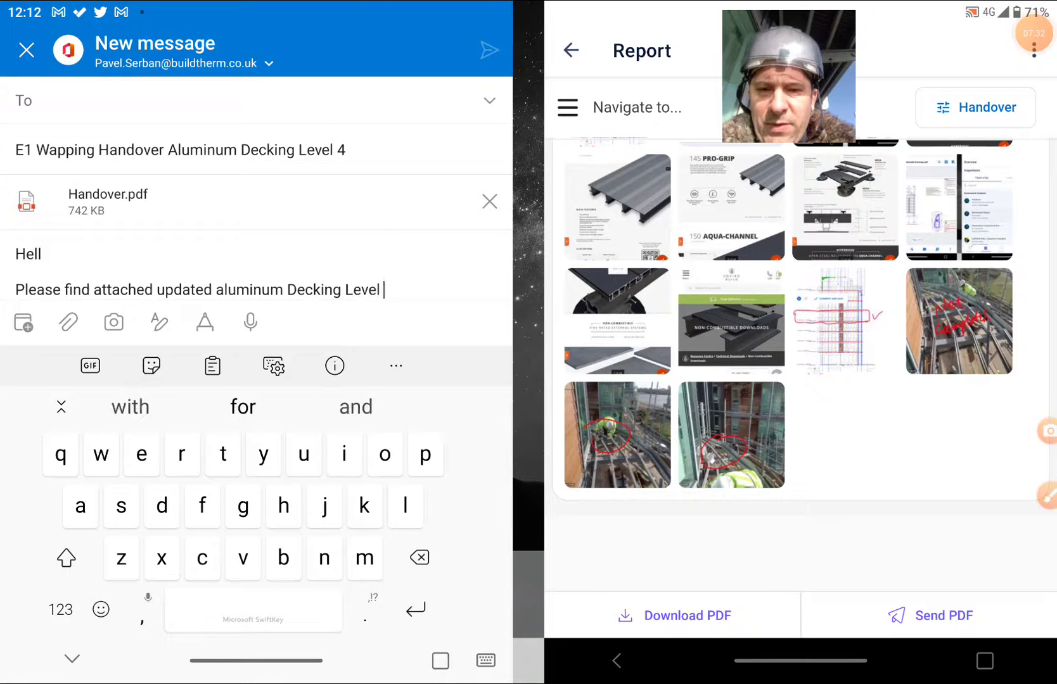
# - Add the level number and address the email to the suggested colleague
pyautogui.click(60, 608)
pyautogui.write('4')
pyautogui.click(165, 100)
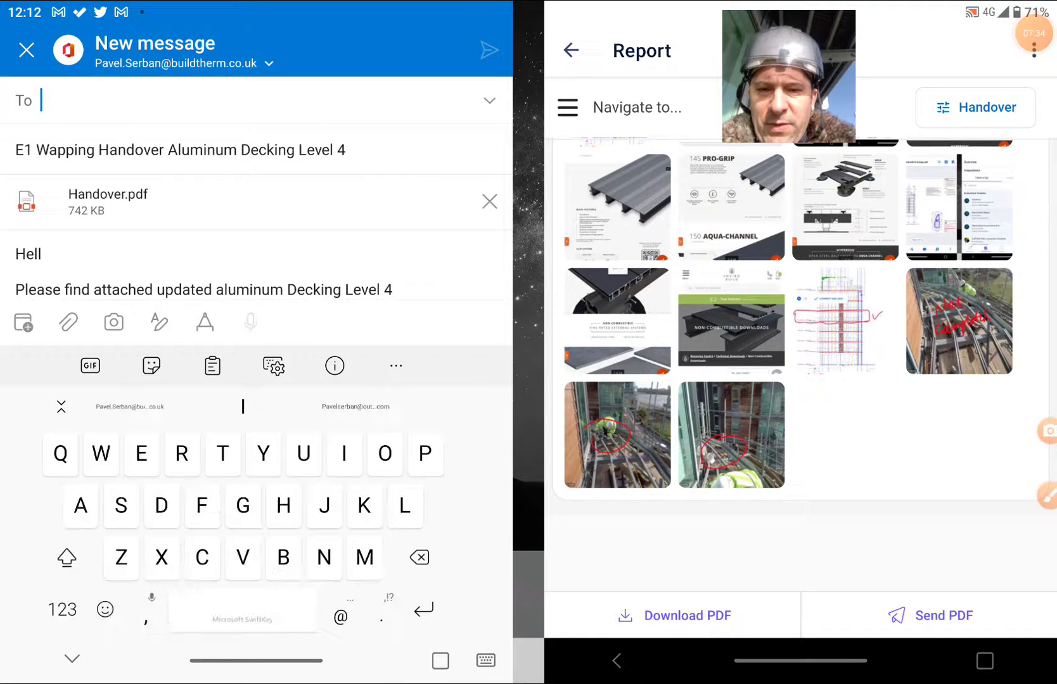
pyautogui.write('Bbp')
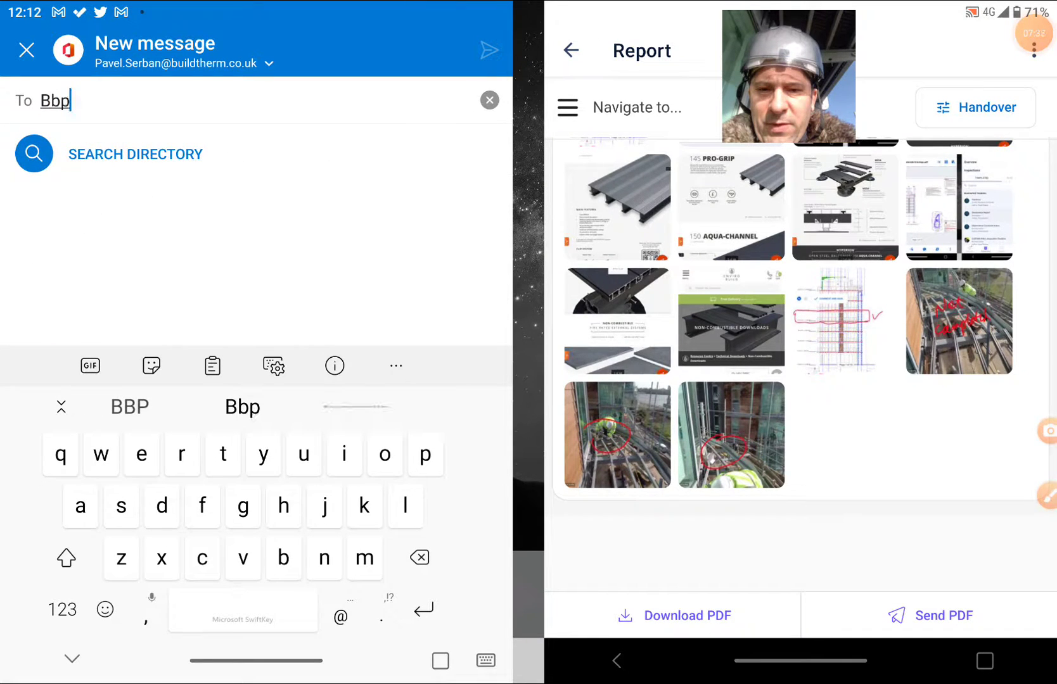
pyautogui.press('BackSpace')
pyautogui.press('BackSpace')
pyautogui.press('BackSpace')
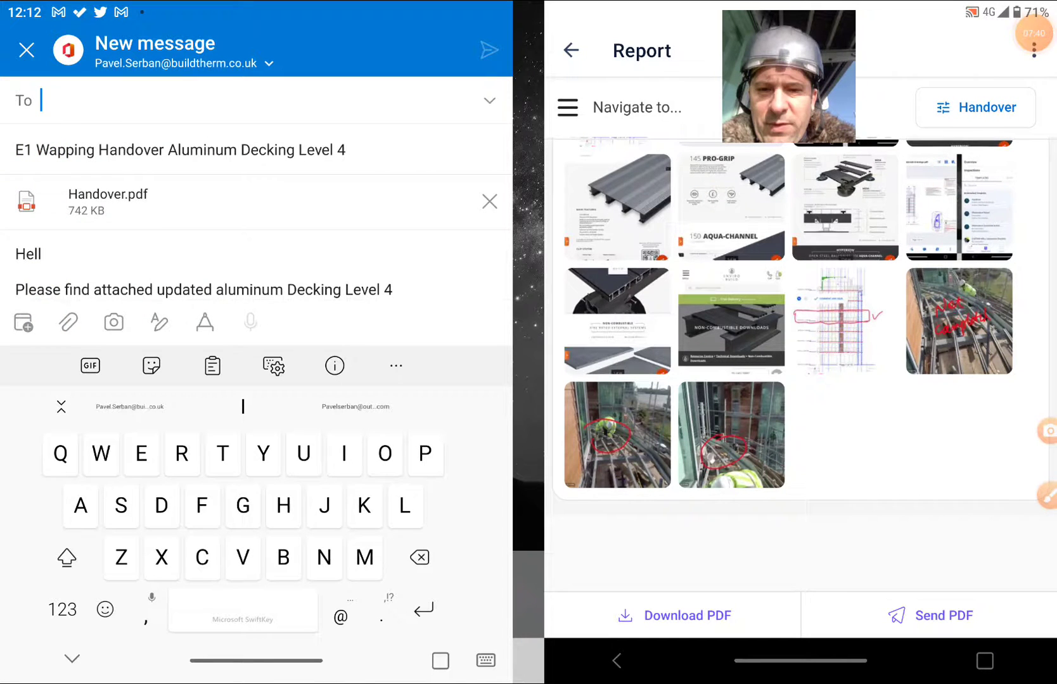
pyautogui.write('Seb')
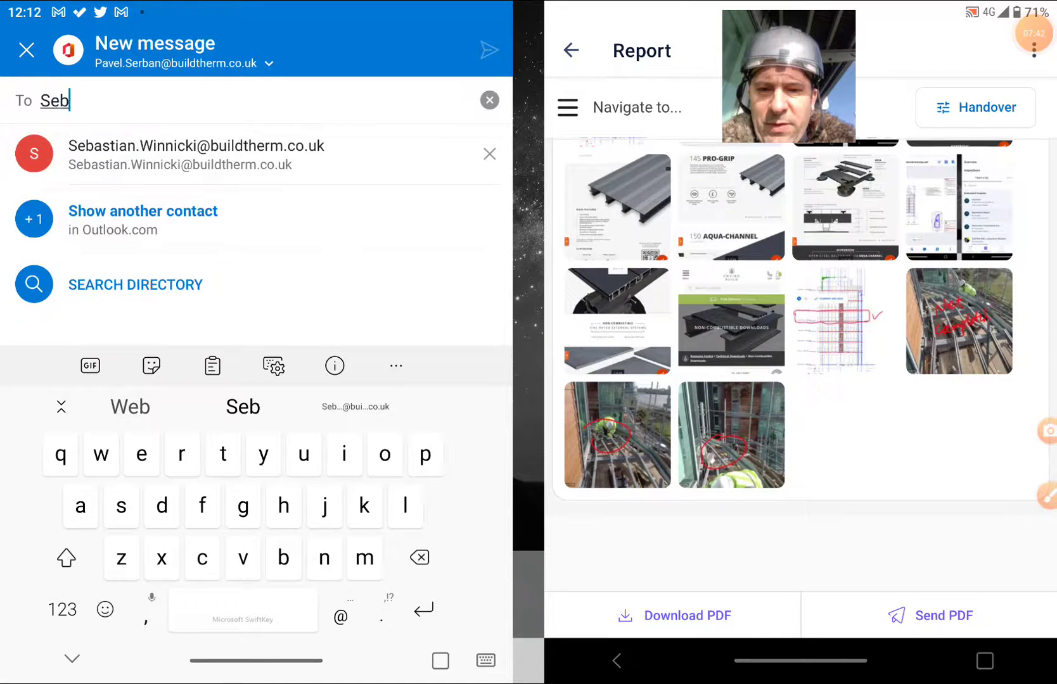
pyautogui.click(190, 154)
# - Correct the greeting 'Hell' to 'Hello' and send the email
pyautogui.click(394, 290)
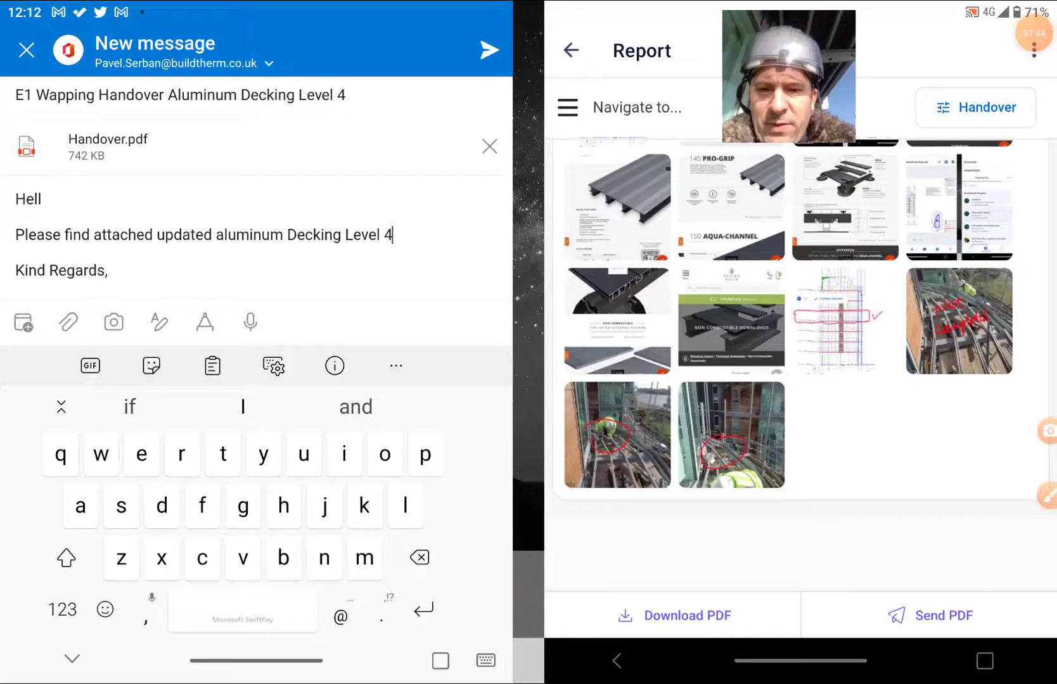
pyautogui.click(17, 207)
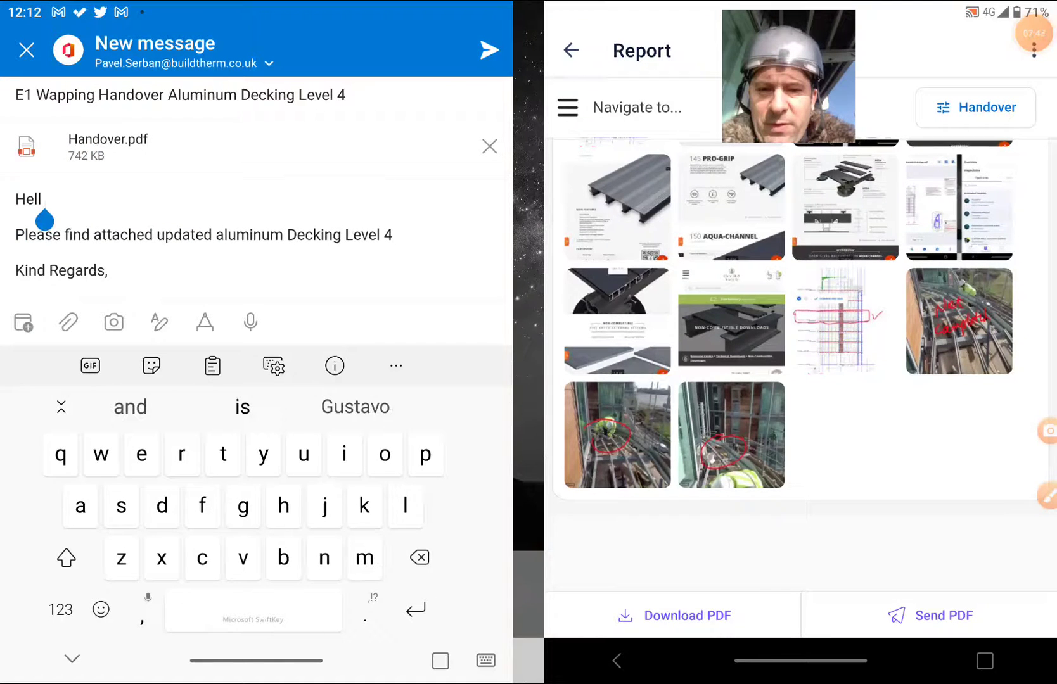
pyautogui.write('o')
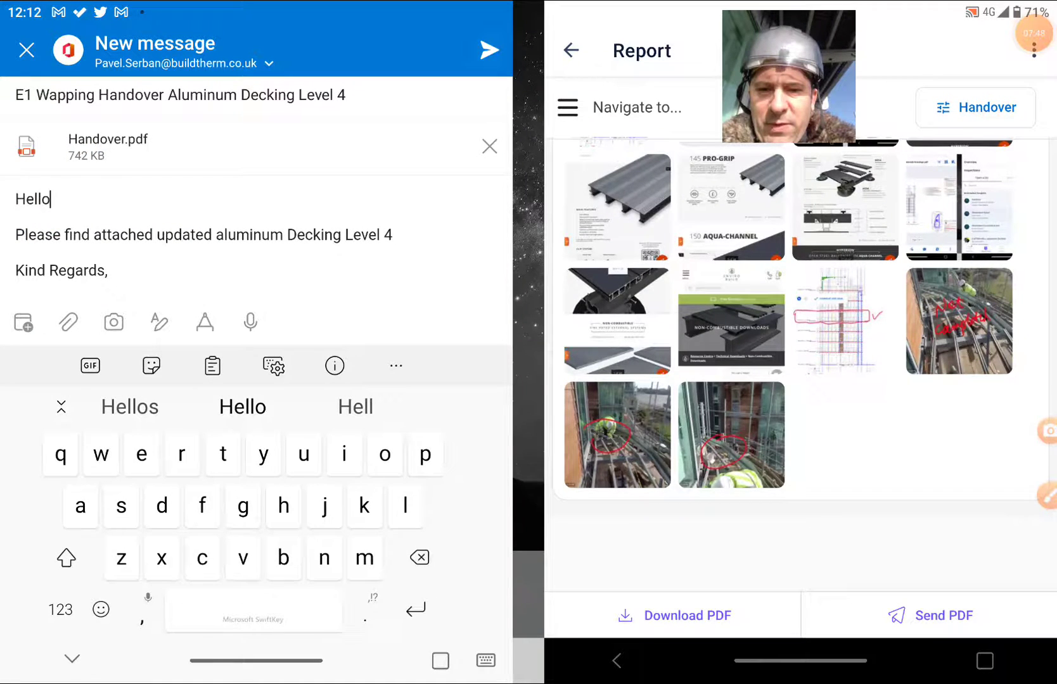
pyautogui.click(488, 50)
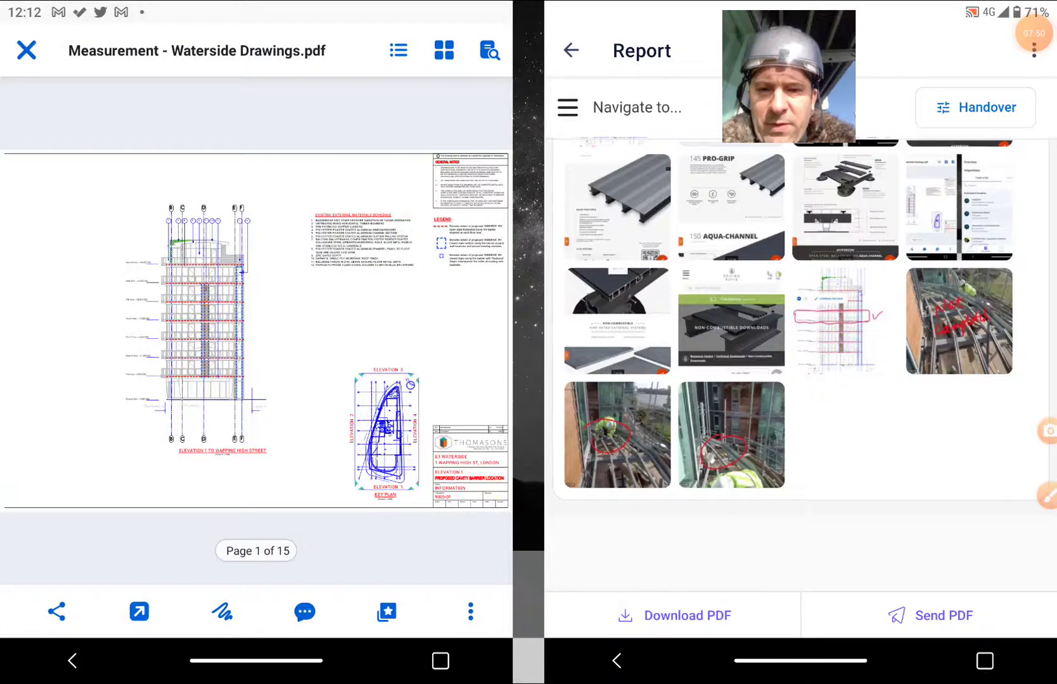